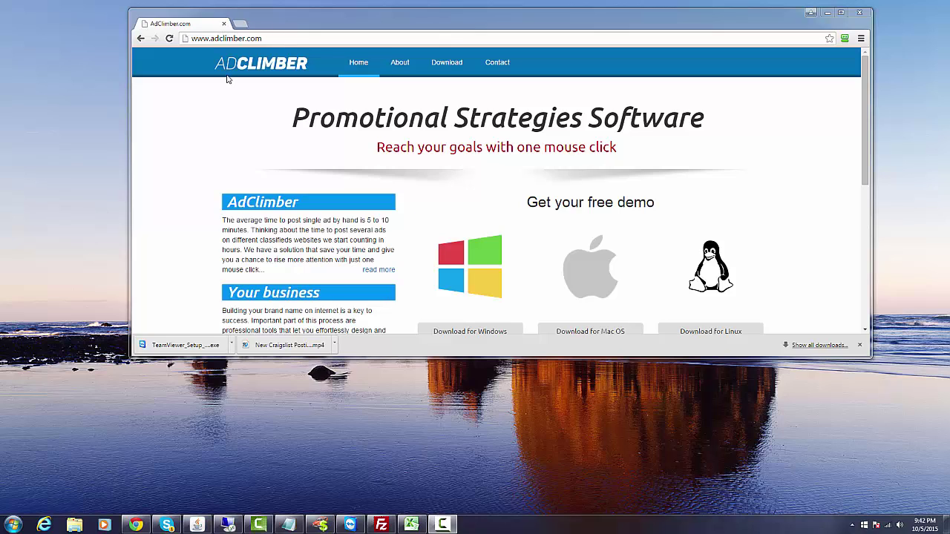
Sign in to the AdClimber website with the account username and password and reach the Windows download section.
mouse_move(444, 65)
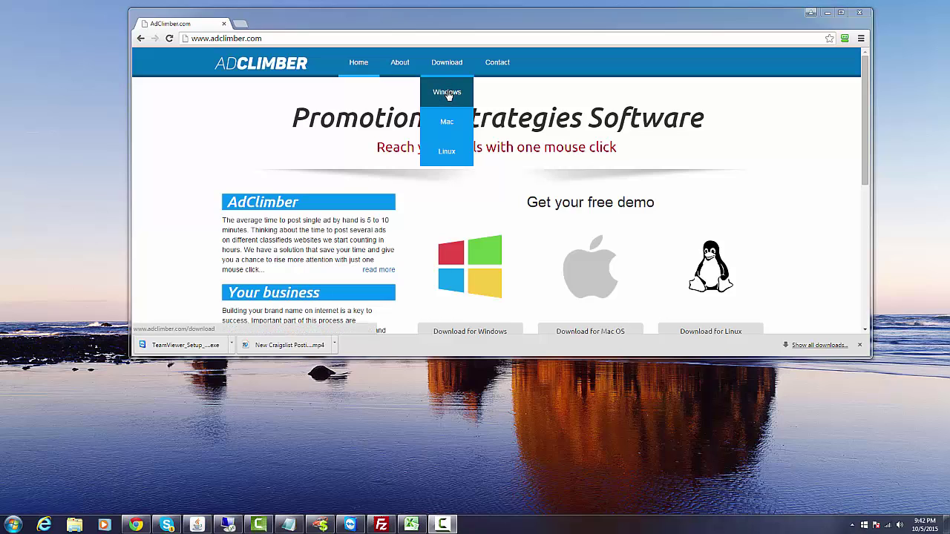
left_click(448, 93)
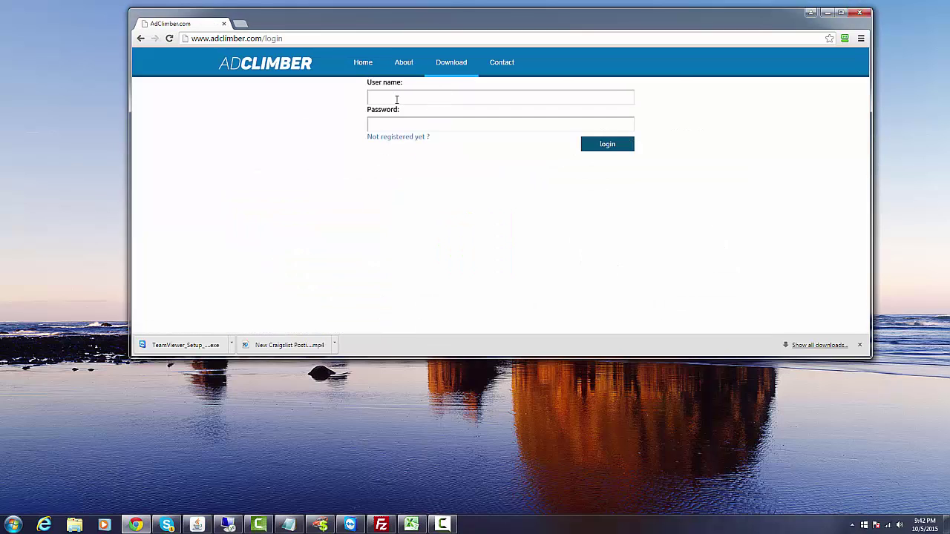
left_click(397, 99)
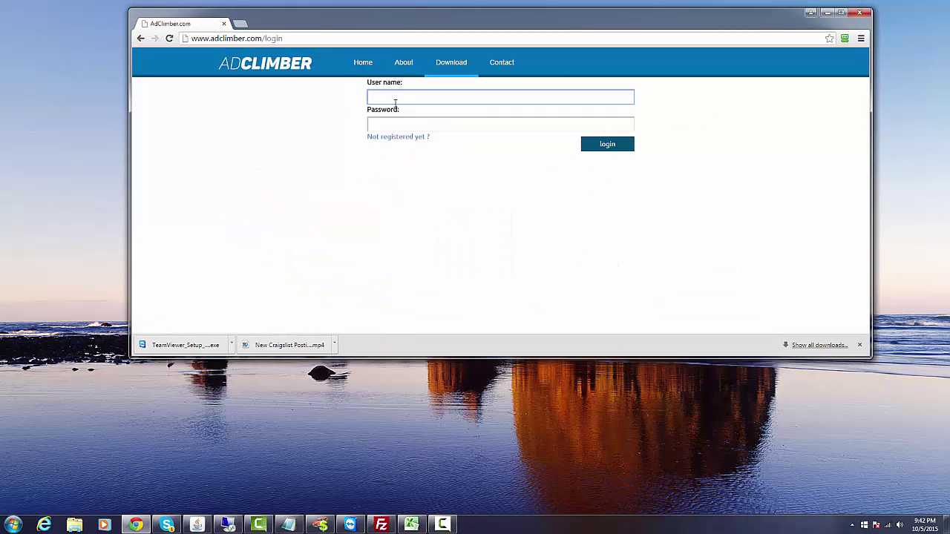
type("demo")
key("Tab")
type("*********")
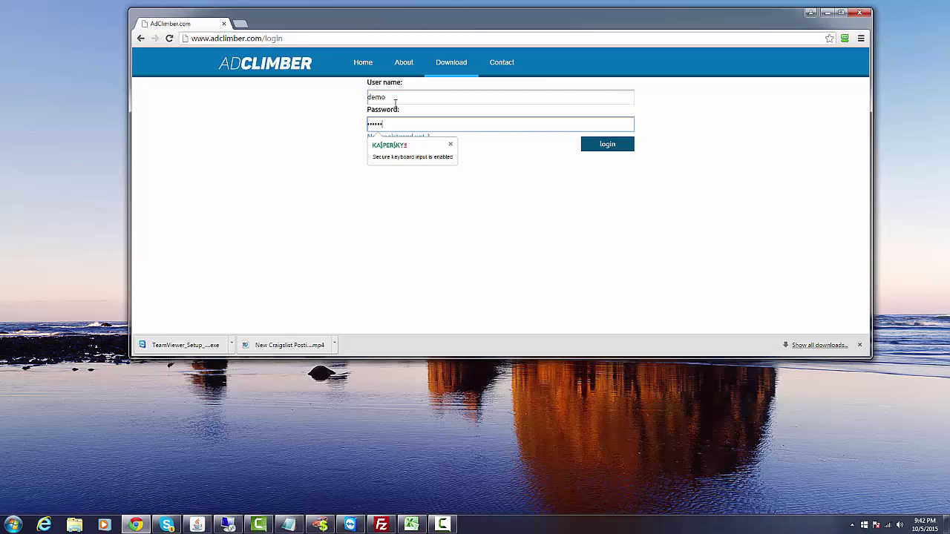
key("Return")
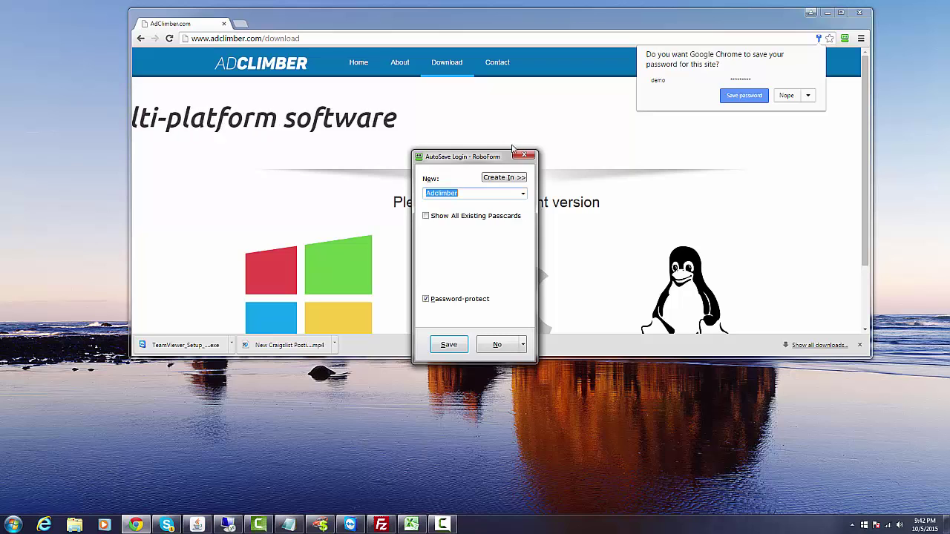
left_click(291, 193)
scroll(244, 186, "down", 2)
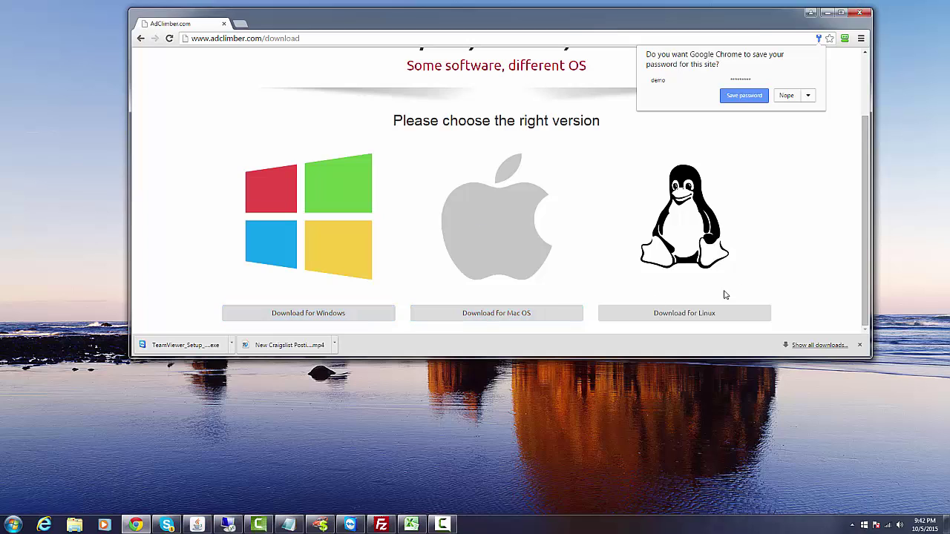
Download the Windows AdClimber installer and keep it despite Chrome's safety warning.
left_click(306, 317)
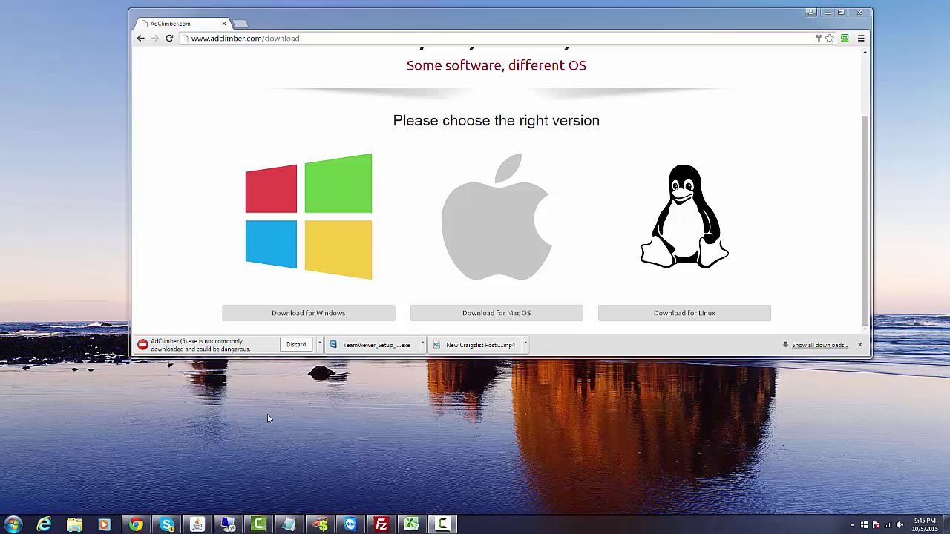
left_click(320, 345)
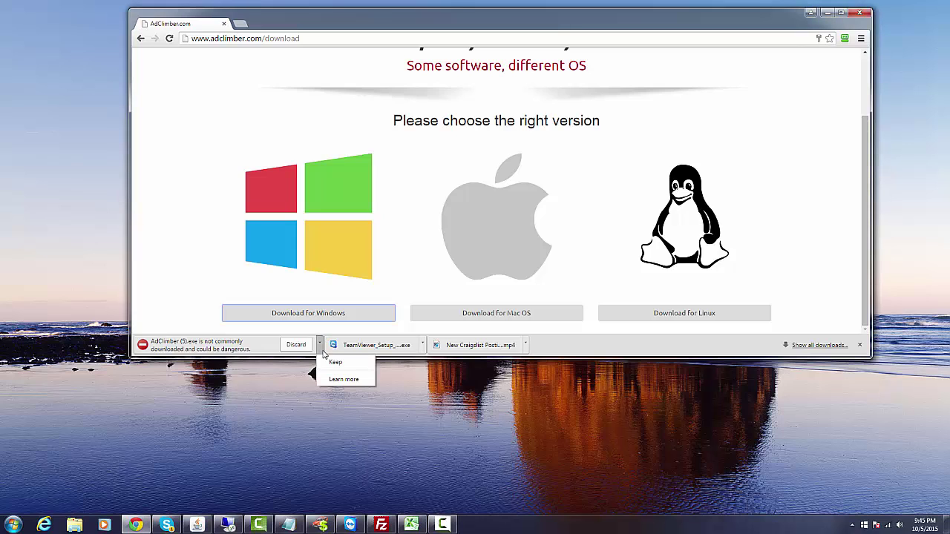
left_click(335, 363)
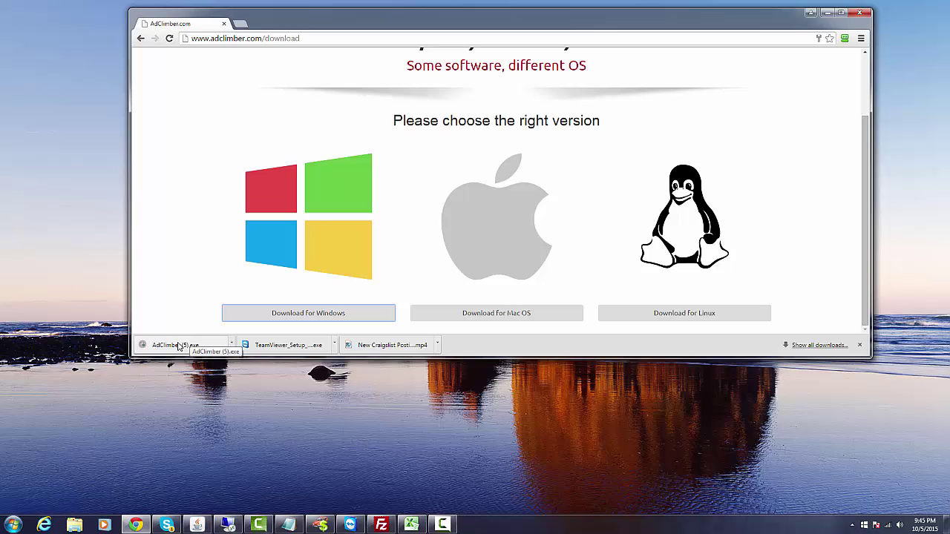
Install AdClimber to the default Program Files location after accepting the licence, then copy the installer to the desktop.
left_click(178, 347)
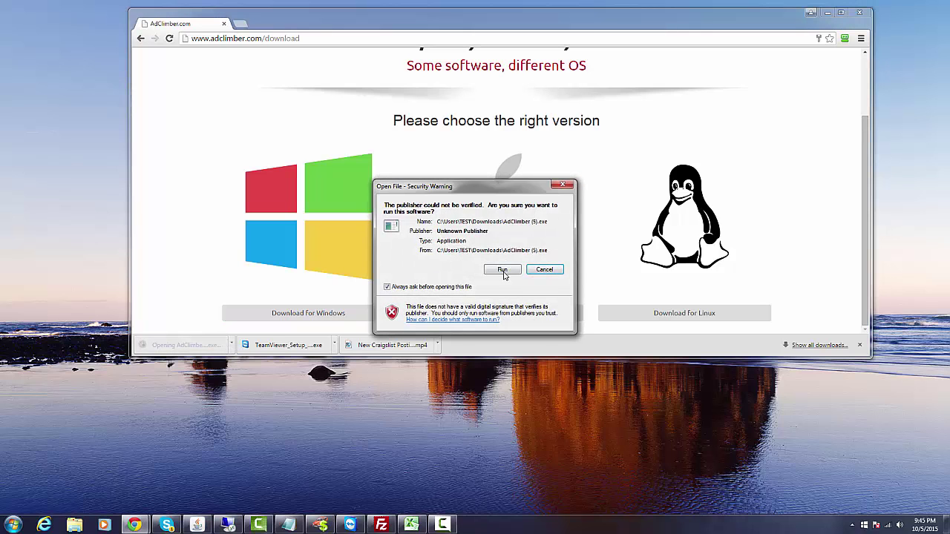
left_click(504, 272)
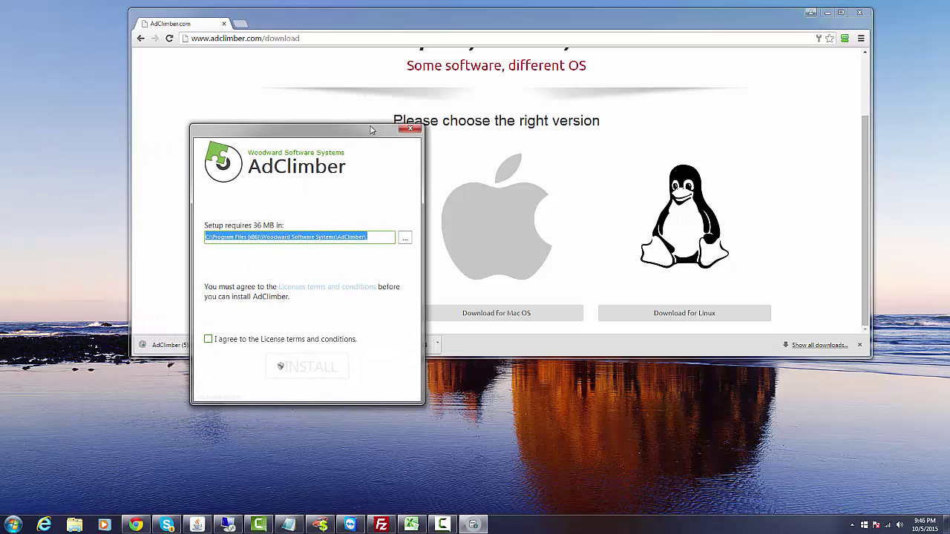
left_click(212, 339)
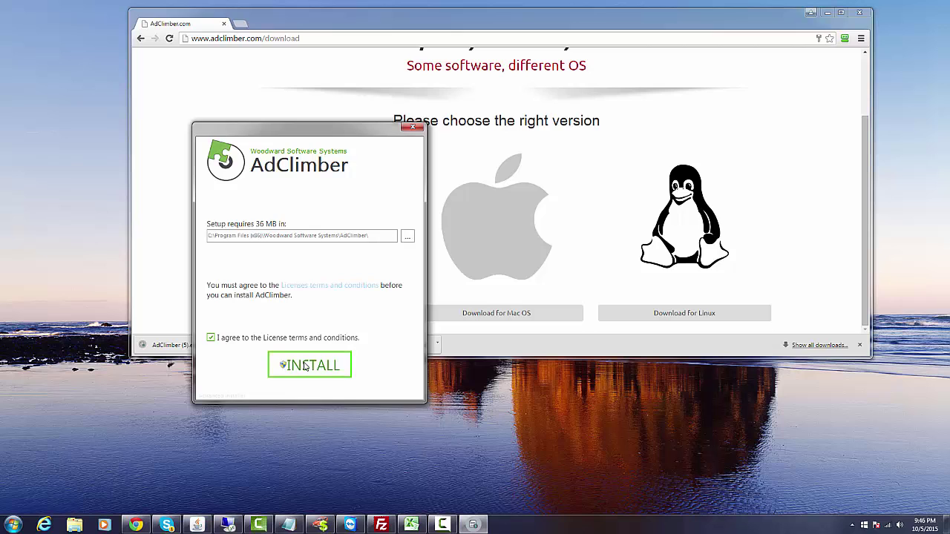
left_click(304, 365)
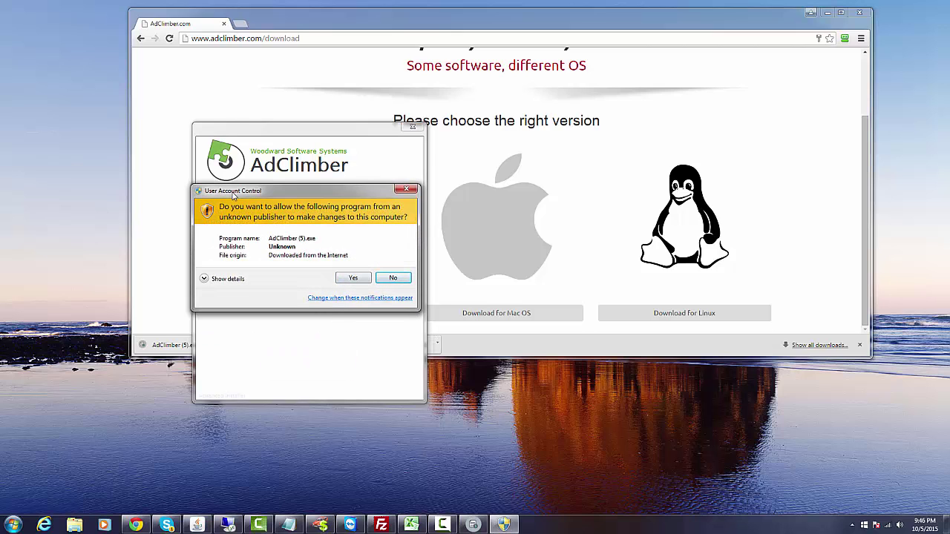
left_click(345, 279)
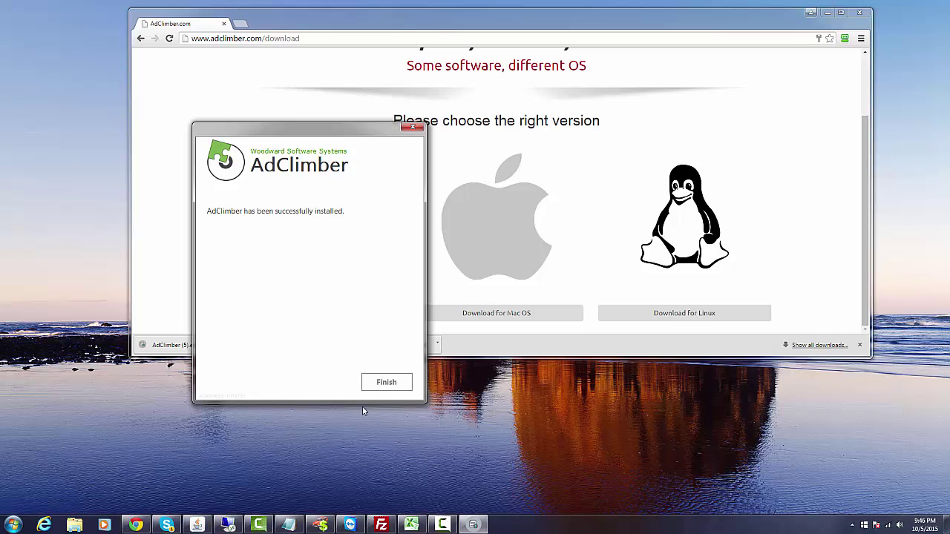
left_click(376, 386)
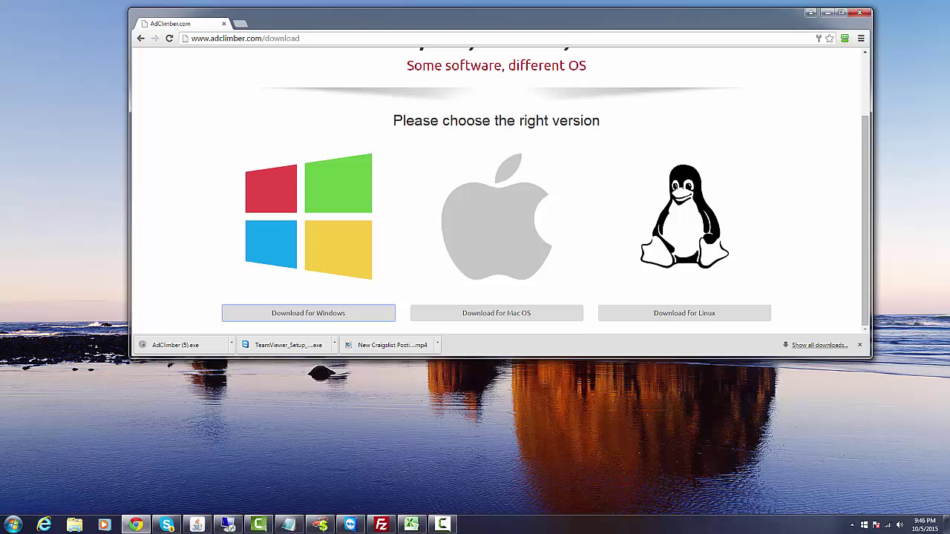
left_click_drag(175, 345, 89, 113)
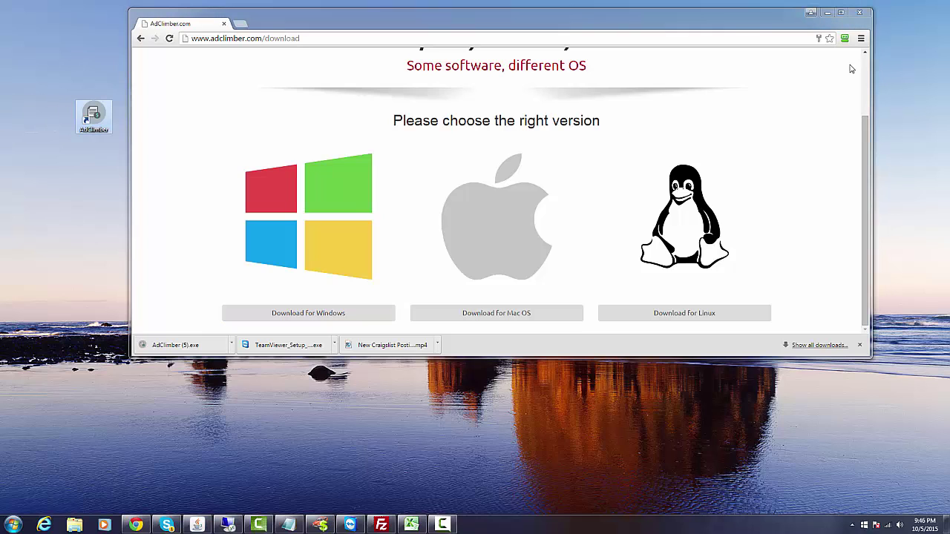
Launch AdClimber from its desktop shortcut and log in with the account username and password.
left_click(828, 14)
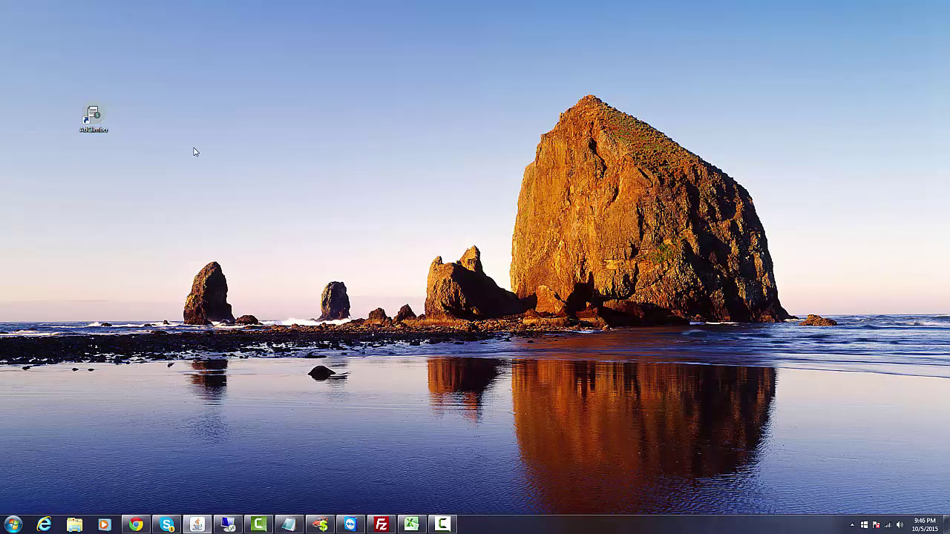
double_click(99, 124)
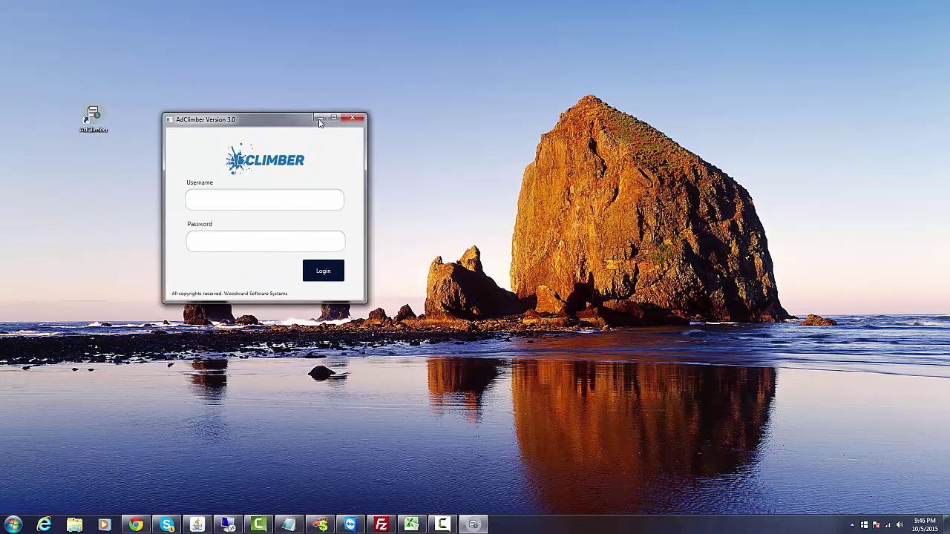
left_click(323, 188)
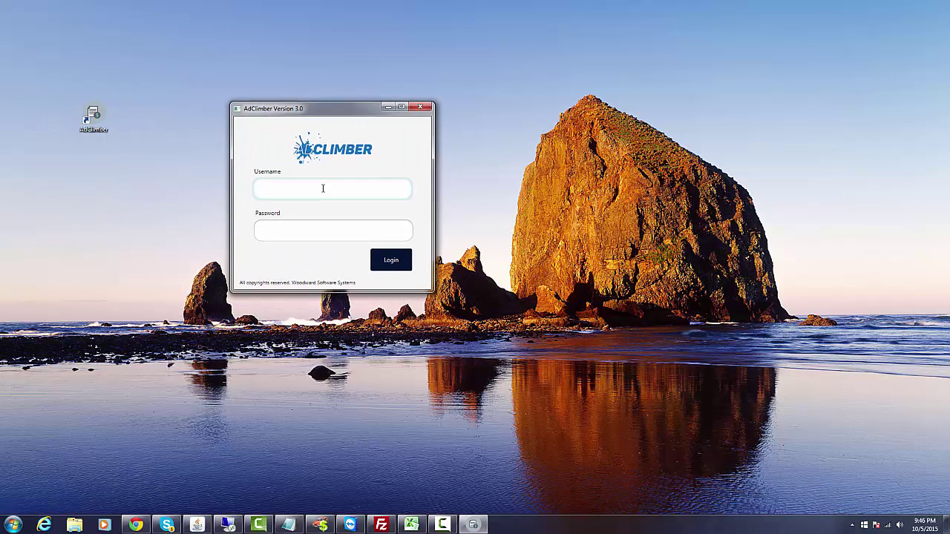
type("demo")
key("Tab")
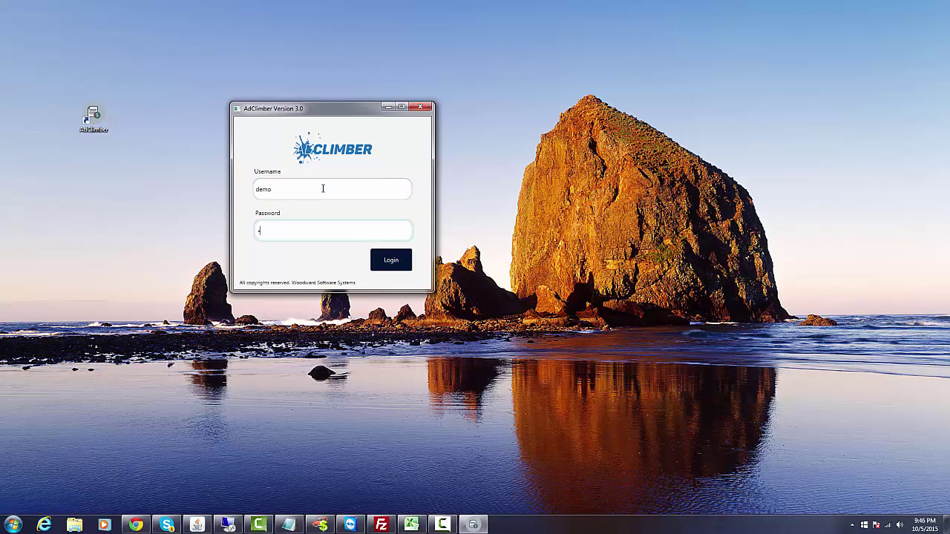
type("password")
left_click(388, 260)
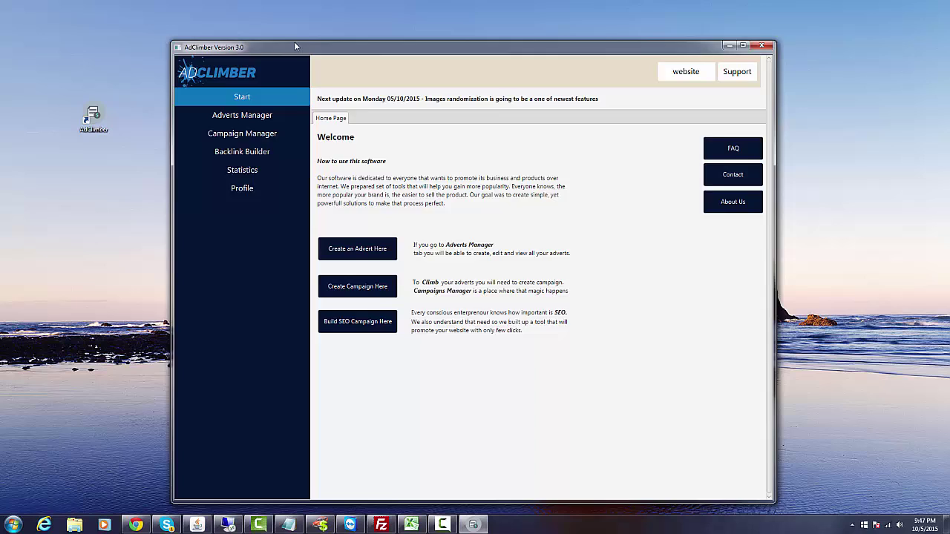
Go to the Profile page and bring up the Edit your profile form.
left_click_drag(295, 47, 274, 30)
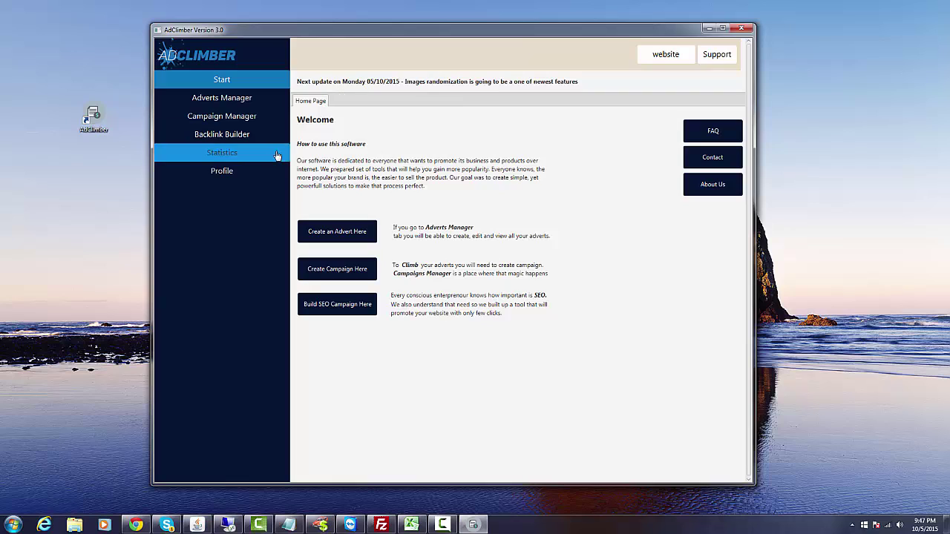
left_click(245, 175)
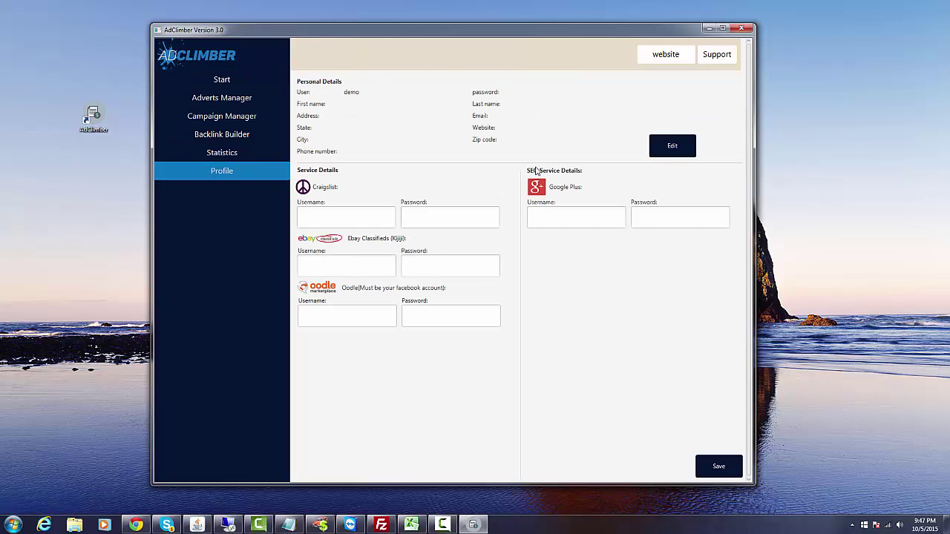
left_click(672, 146)
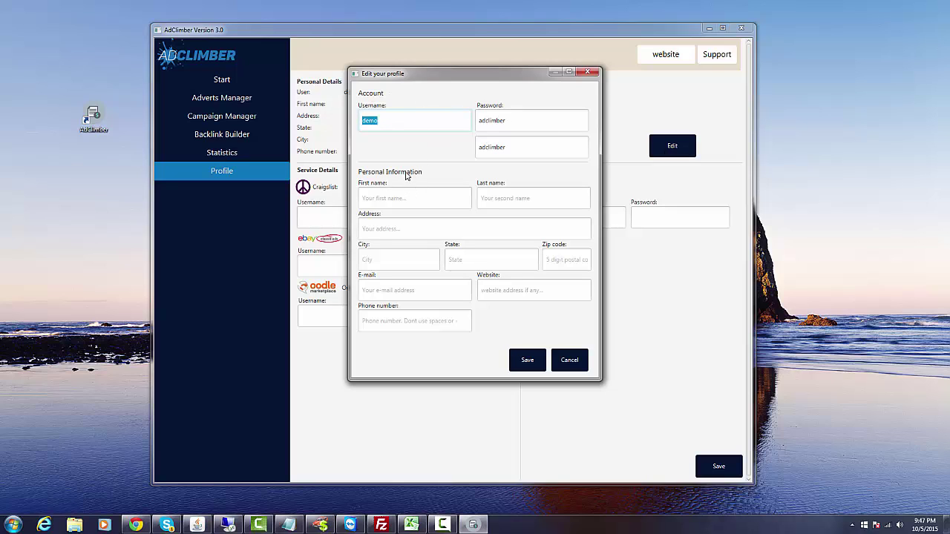
Fill in the first and last name plus the street address, city, state and zip code.
left_click(394, 199)
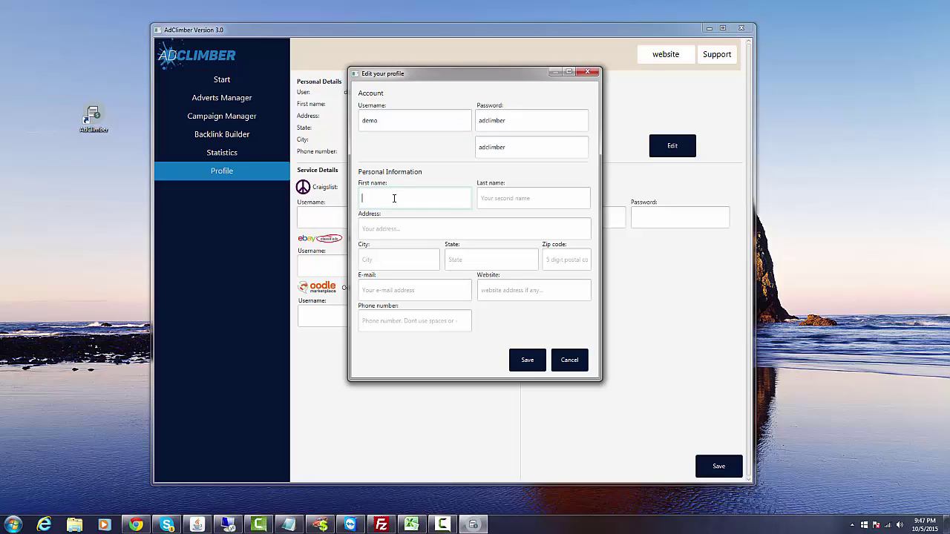
type("m")
key("Tab")
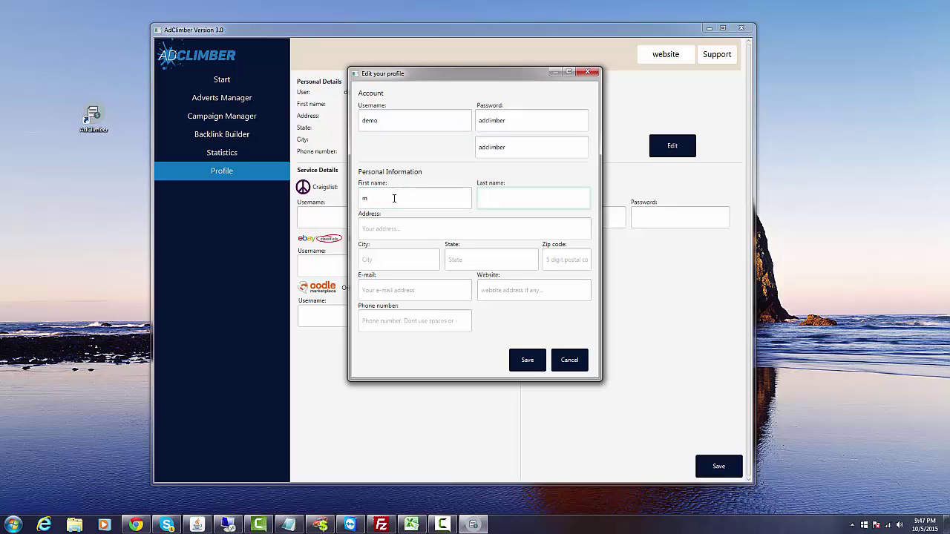
type("woods")
left_click(391, 229)
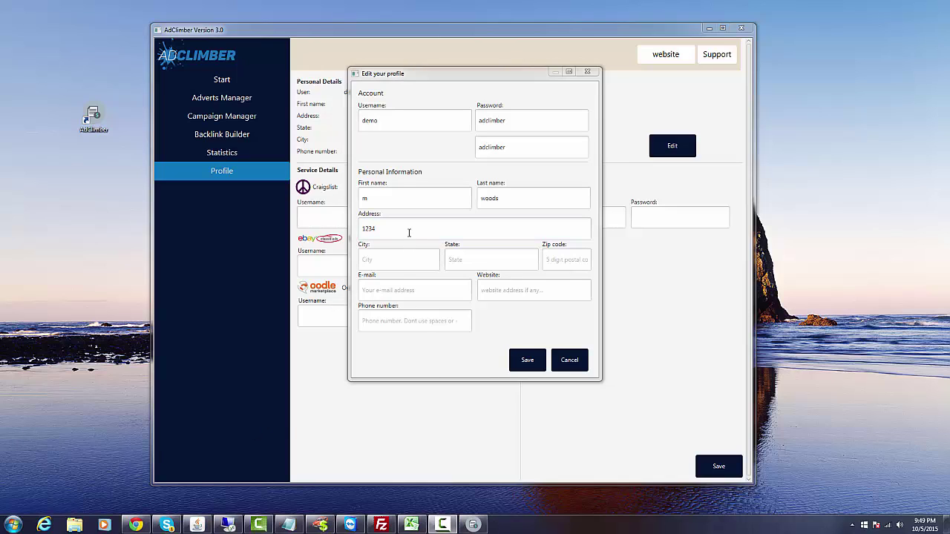
left_click(408, 233)
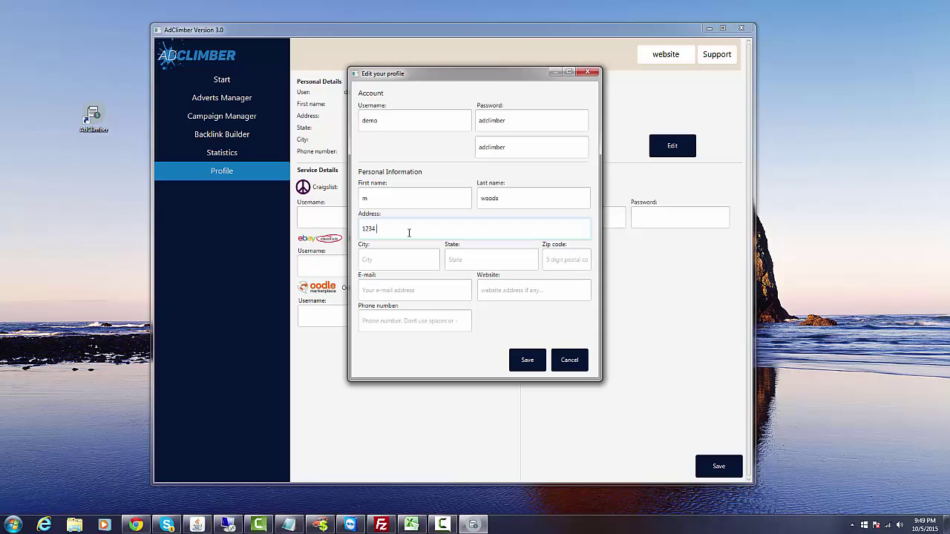
left_click(394, 263)
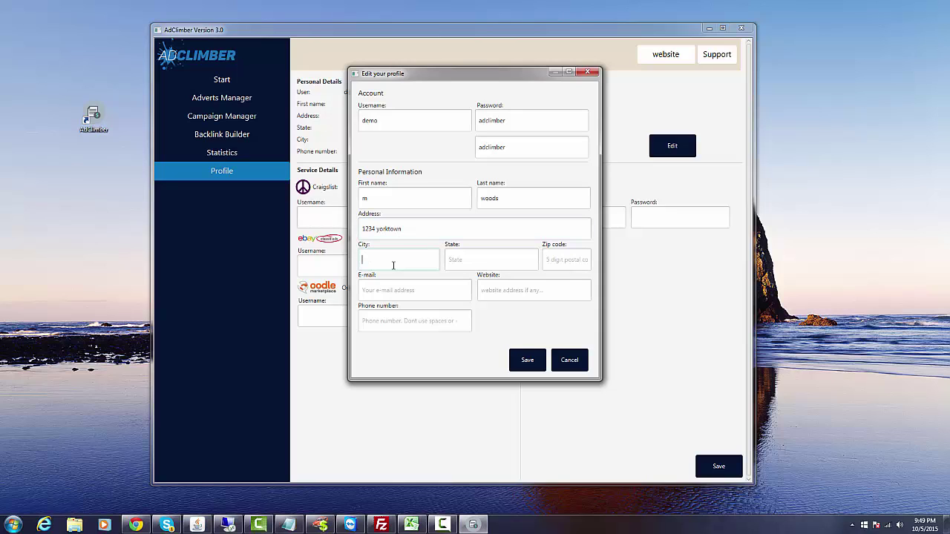
type("huntington")
key("Tab")
type("ca")
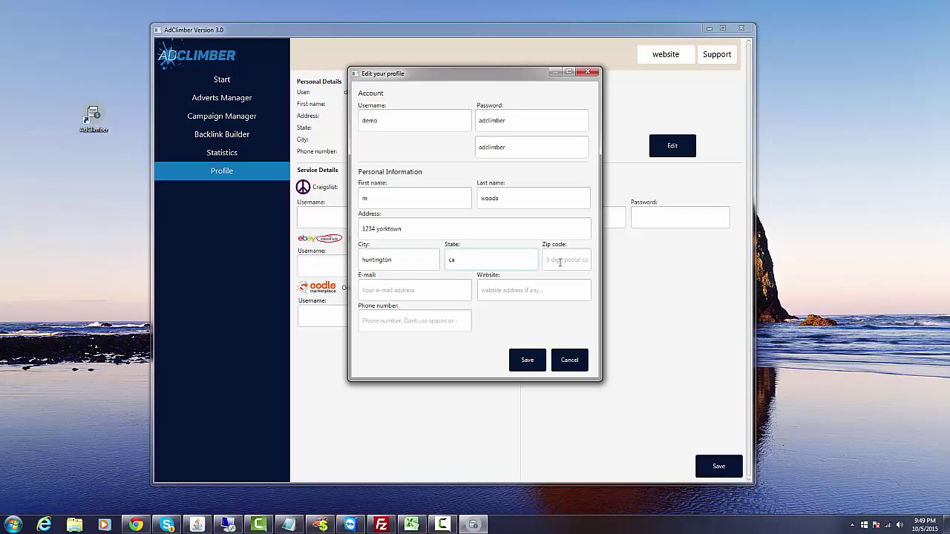
left_click(561, 262)
type("92648")
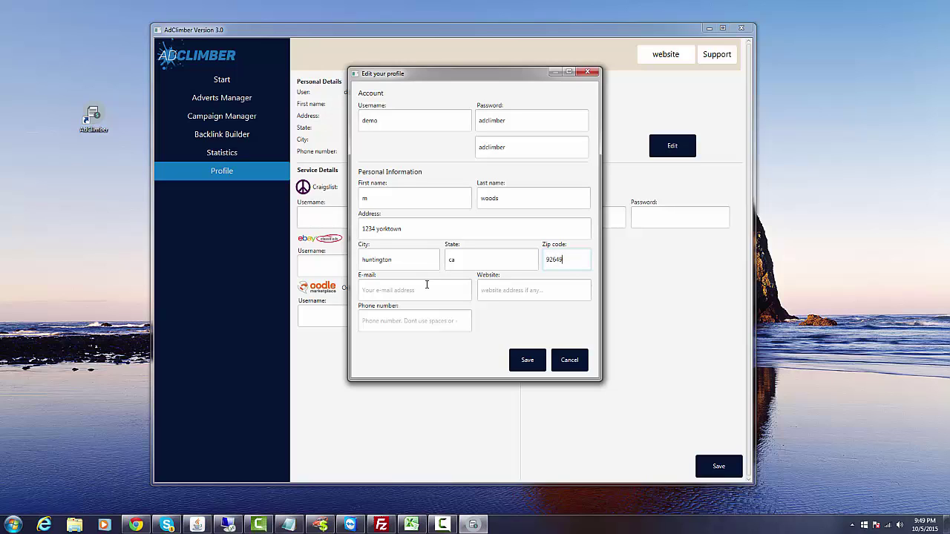
left_click(426, 286)
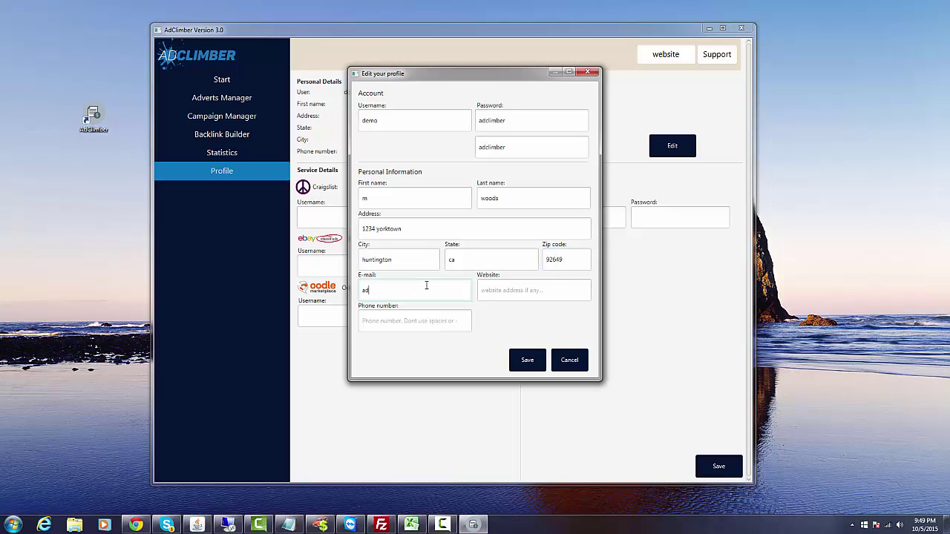
key("Tab")
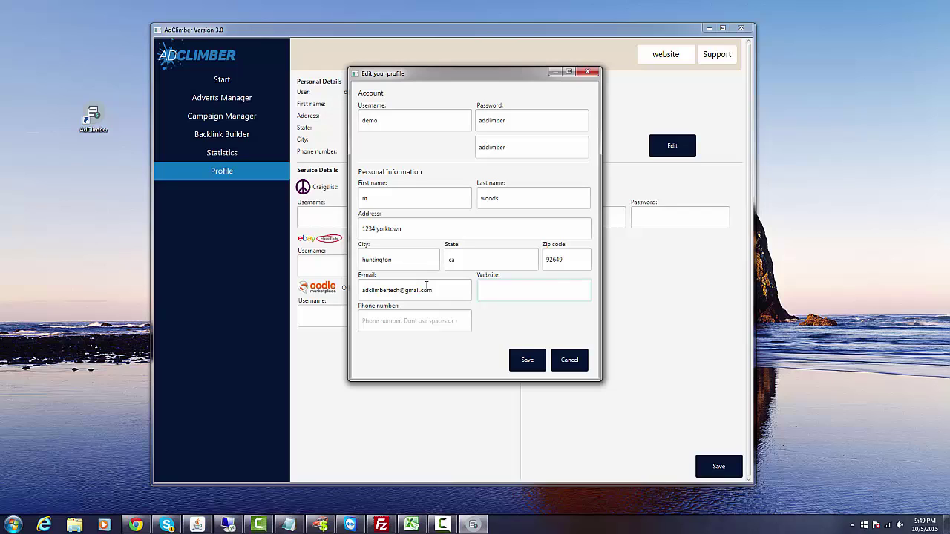
type("www.adclimber.com")
left_click(400, 321)
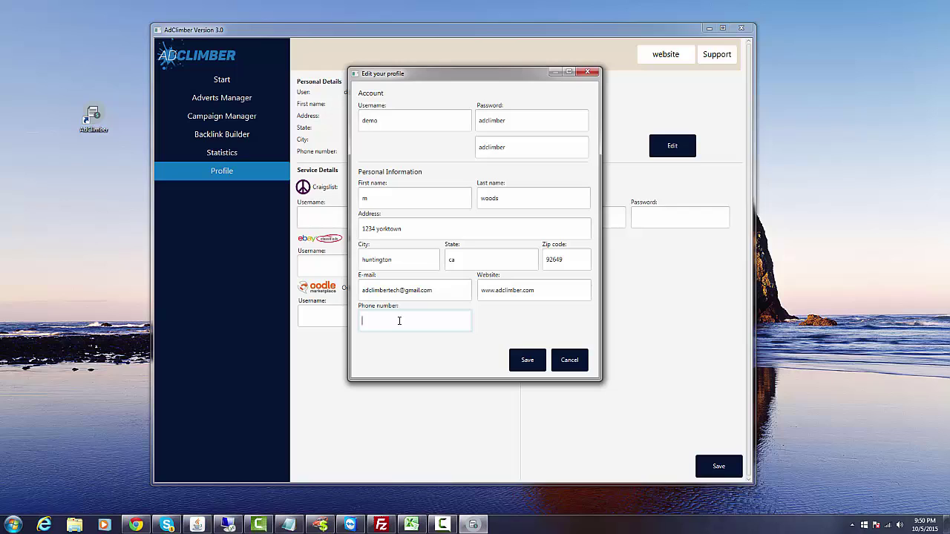
left_click_drag(398, 320, 356, 322)
Go to Craigslist in a new Chrome tab.
left_click(145, 525)
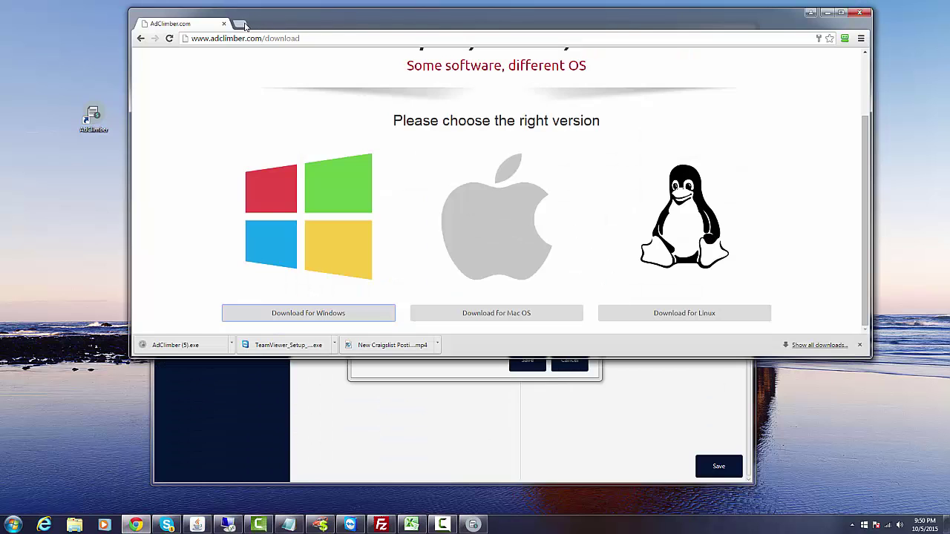
left_click(244, 24)
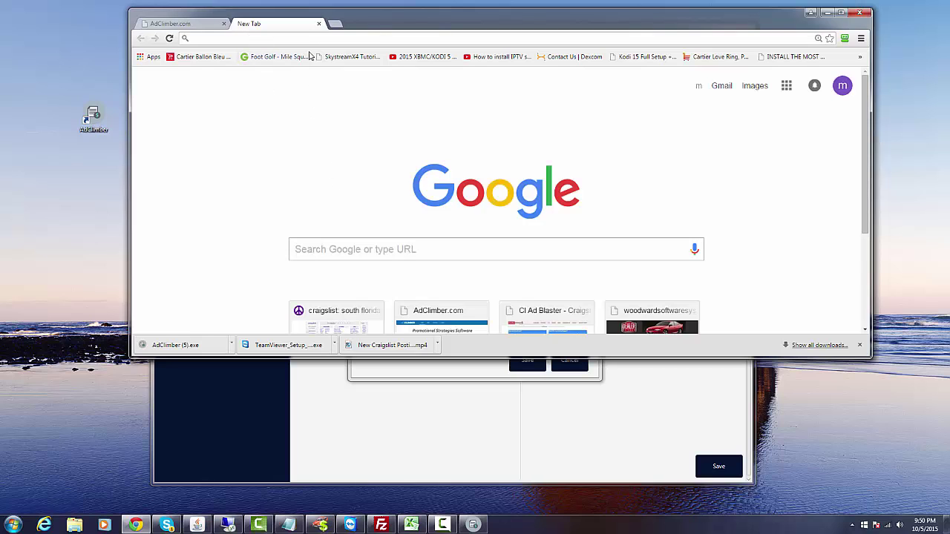
type("craigslist.org")
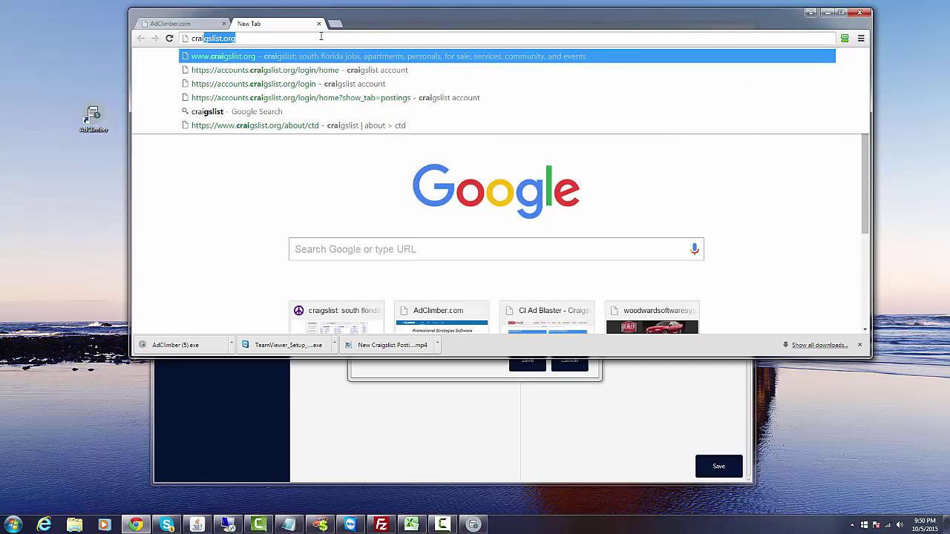
key("Return")
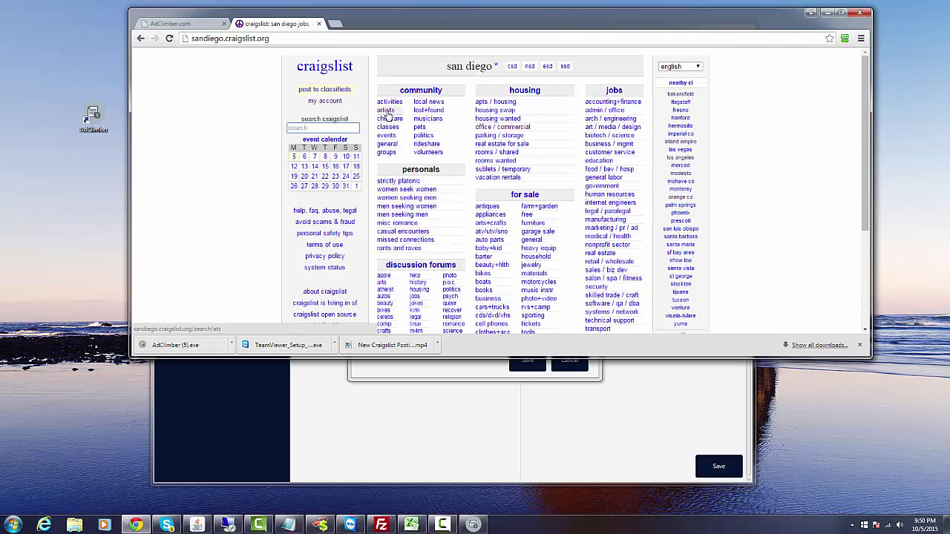
Open a dealer-only used Kumho tires listing in auto parts and select the seller's reply phone number.
left_click(489, 240)
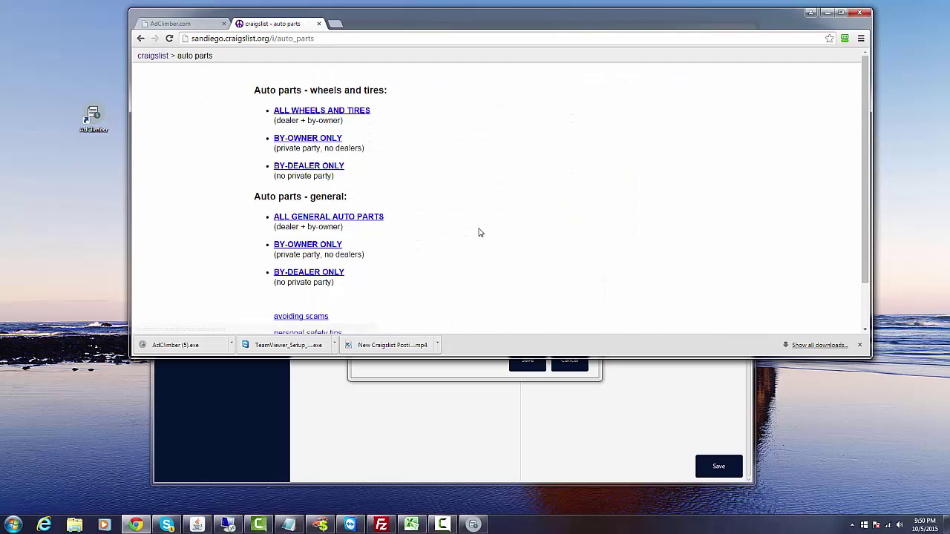
left_click(319, 169)
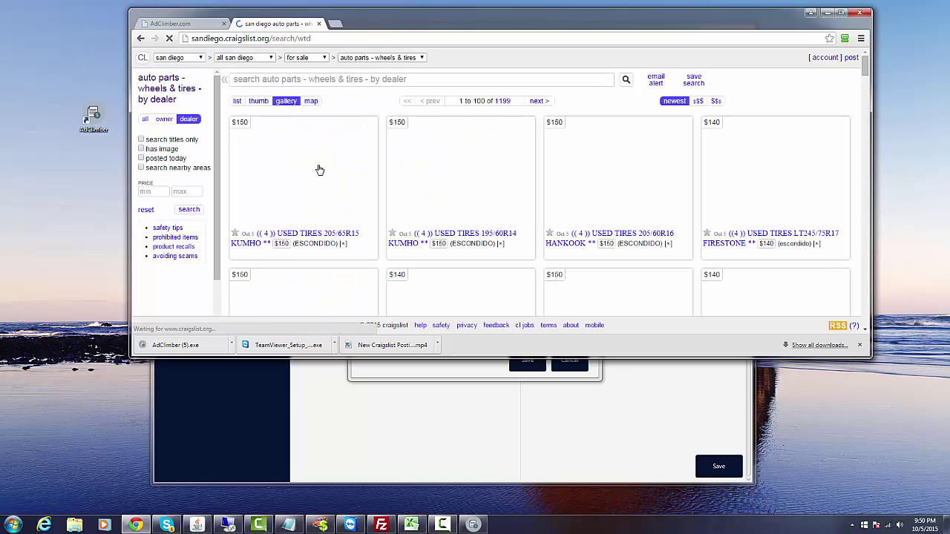
left_click(319, 169)
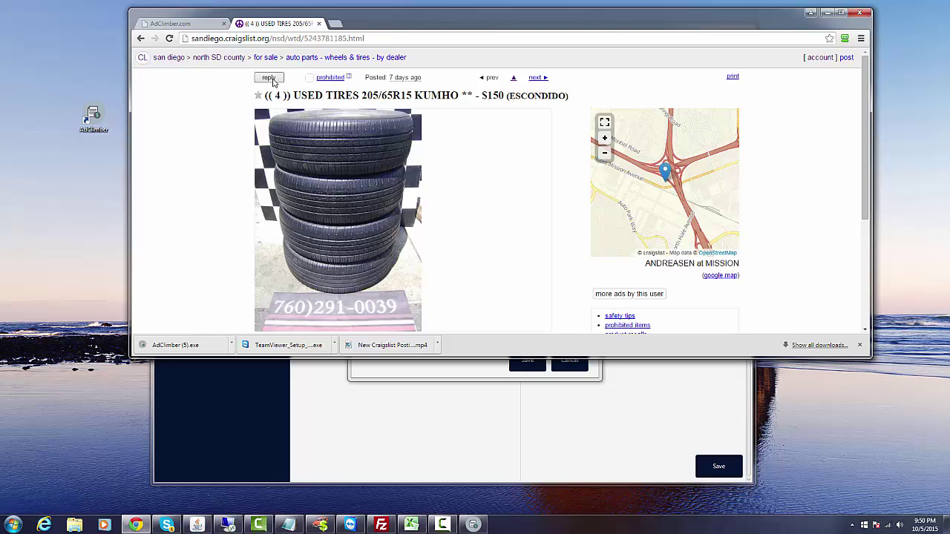
left_click(273, 81)
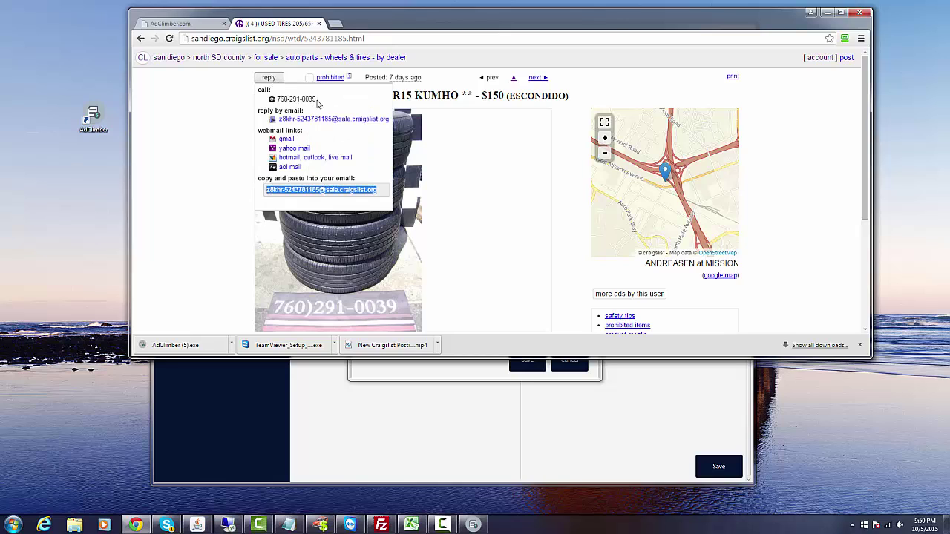
left_click_drag(317, 100, 276, 100)
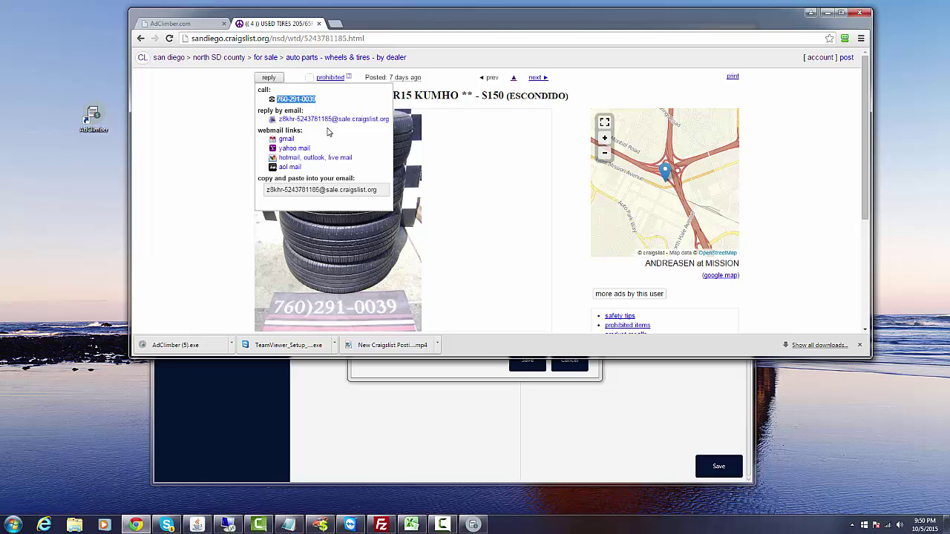
left_click(392, 380)
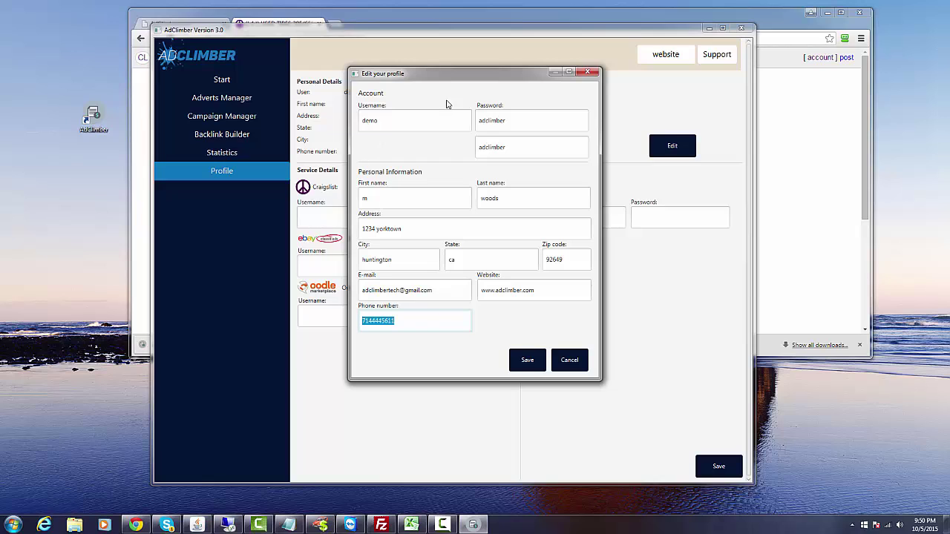
Save the edited profile and enter the Craigslist account e-mail and password.
left_click(531, 361)
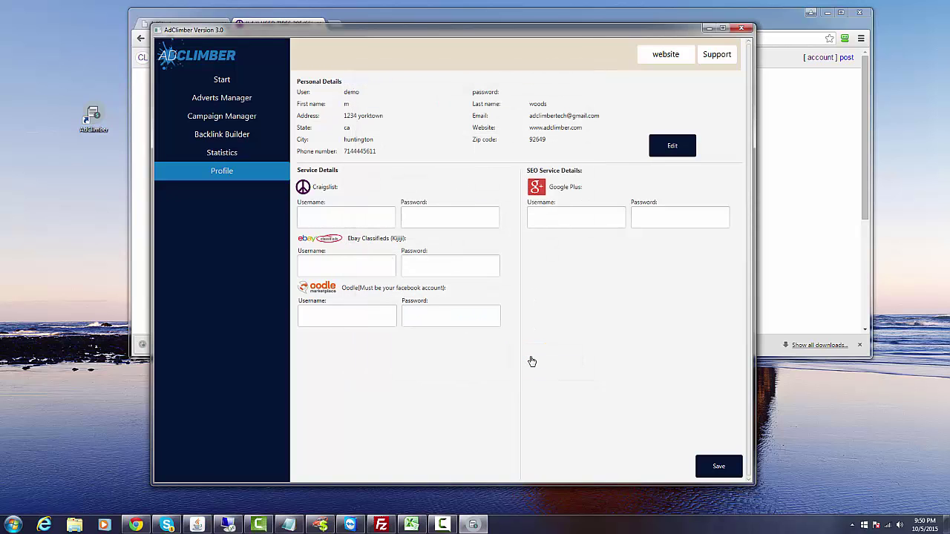
left_click(336, 220)
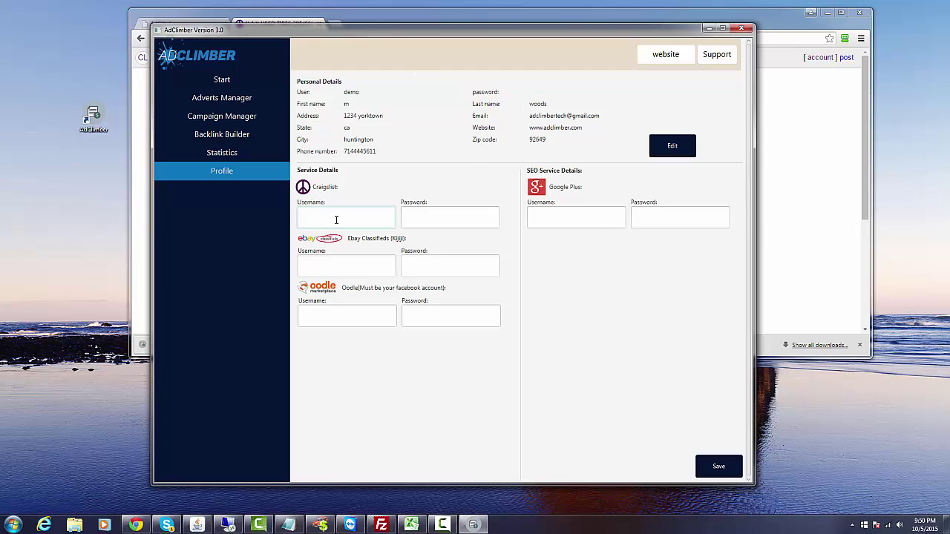
key("Tab")
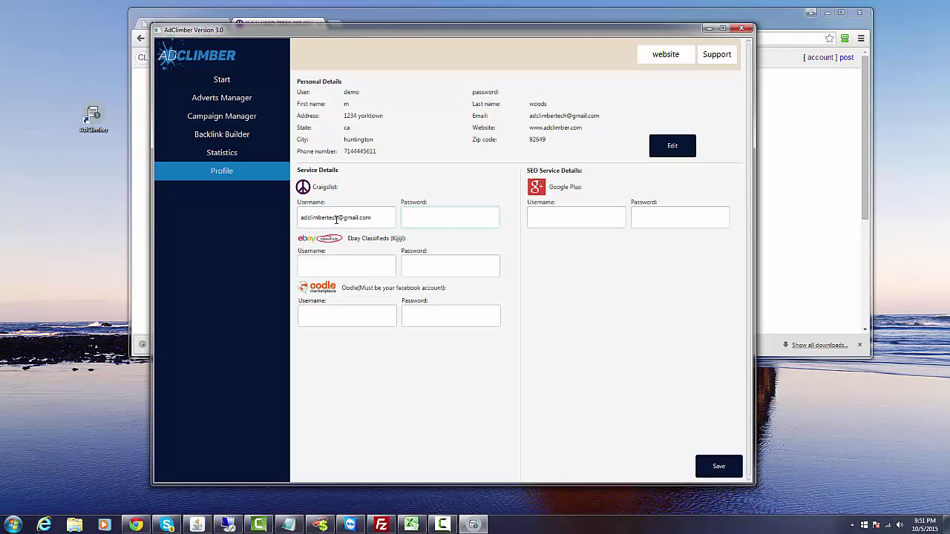
type("1234 demo")
left_click(418, 217)
key("BackSpace")
Reuse the Craigslist username for the Ebay and Oodle accounts and give each a password.
left_click_drag(374, 214, 316, 214)
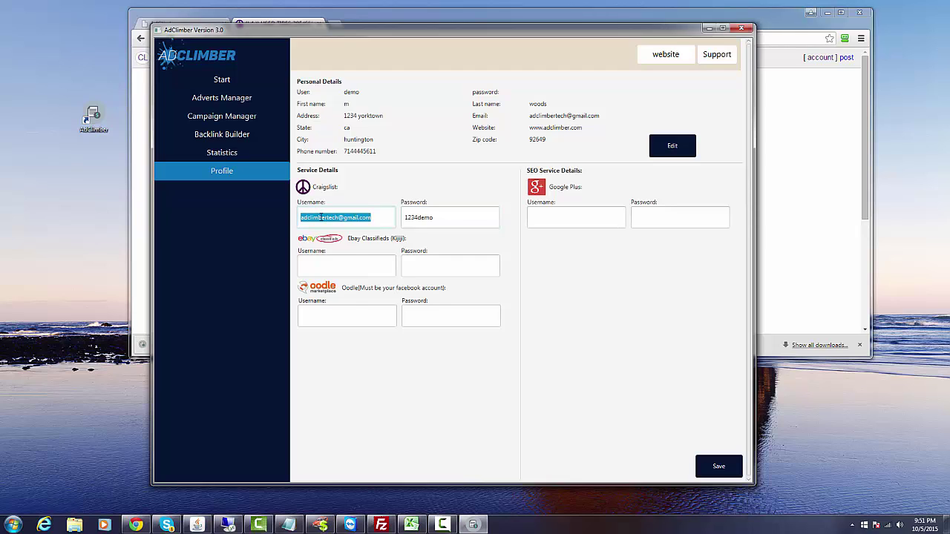
right_click(320, 216)
left_click(333, 262)
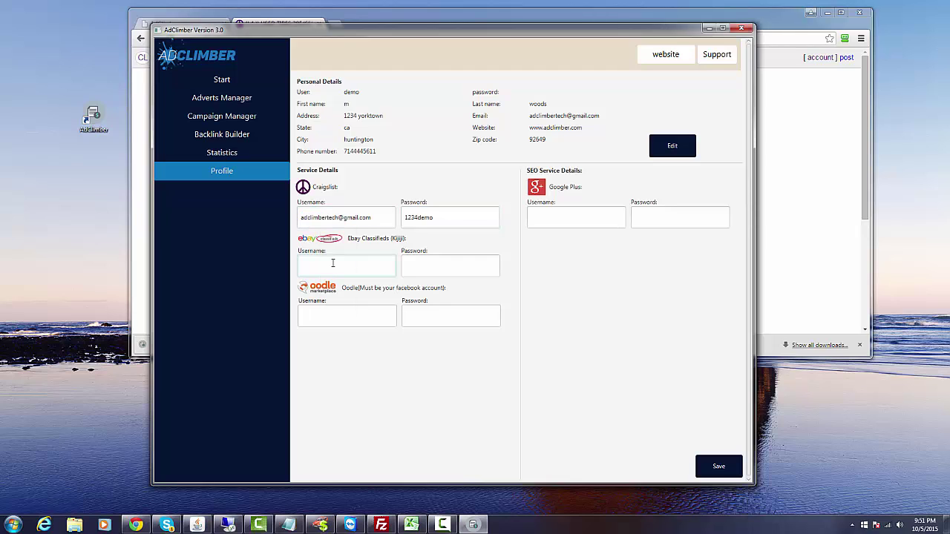
key("ctrl+v")
left_click(321, 312)
key("ctrl+v")
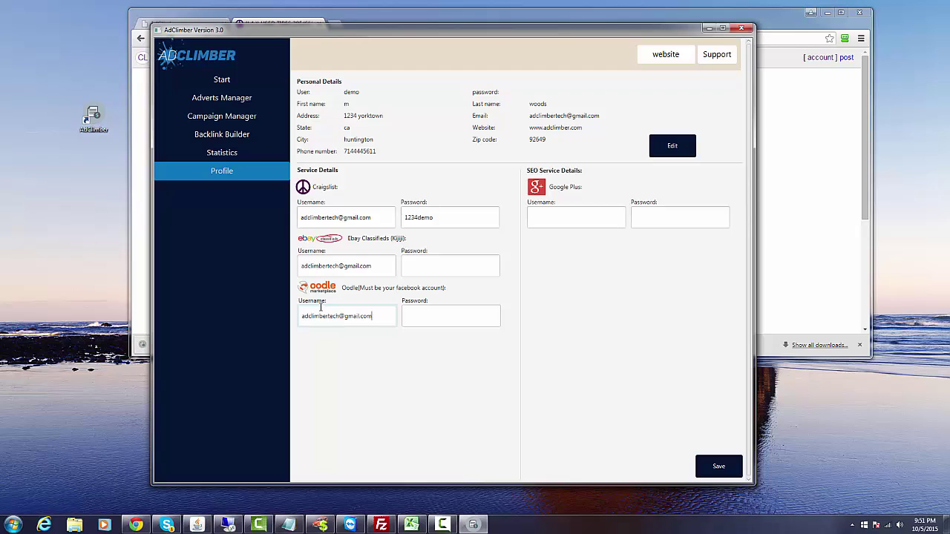
left_click(416, 265)
type("1234")
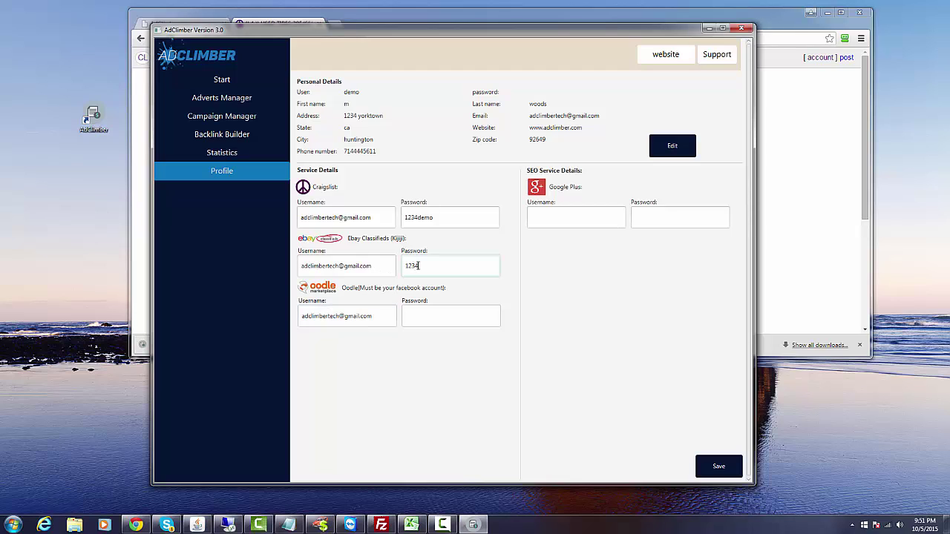
left_click(424, 311)
type("1234")
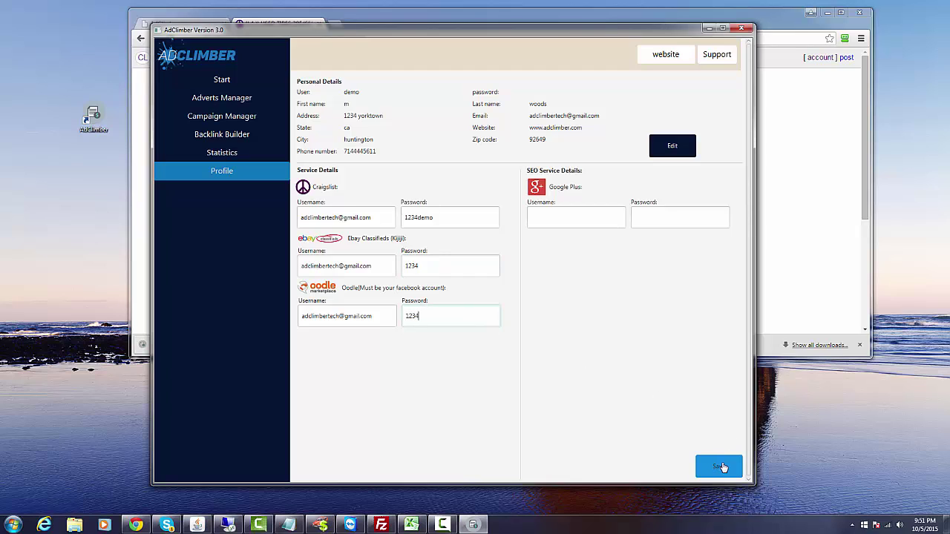
Save the service login details and acknowledge the data-saved confirmation.
left_click(718, 467)
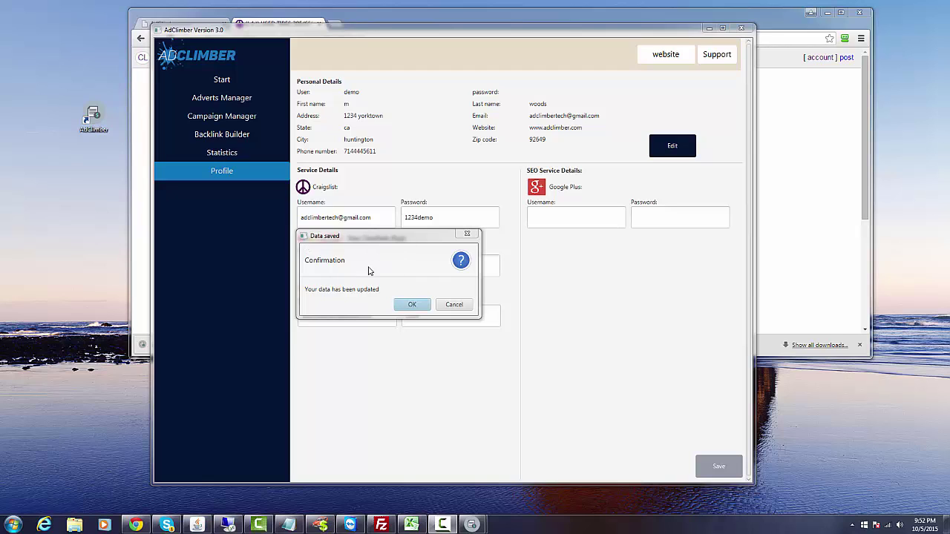
left_click(413, 306)
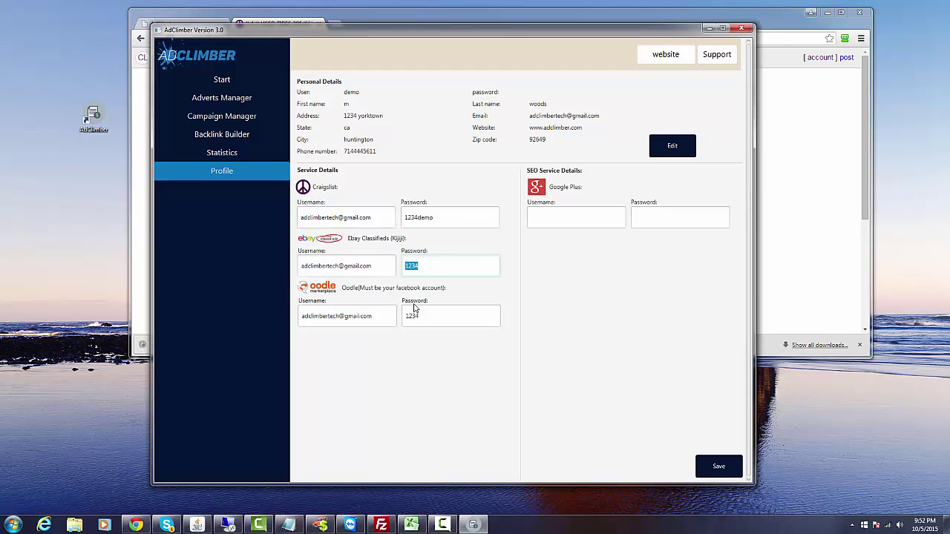
left_click(249, 104)
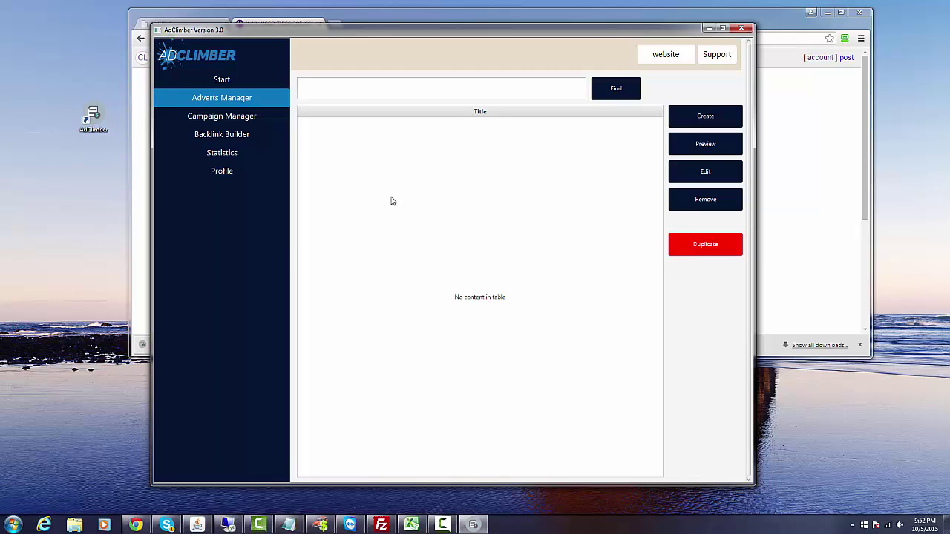
Create a new advert, trying Real Estate and Services before settling on For sale by Dealer.
left_click(706, 118)
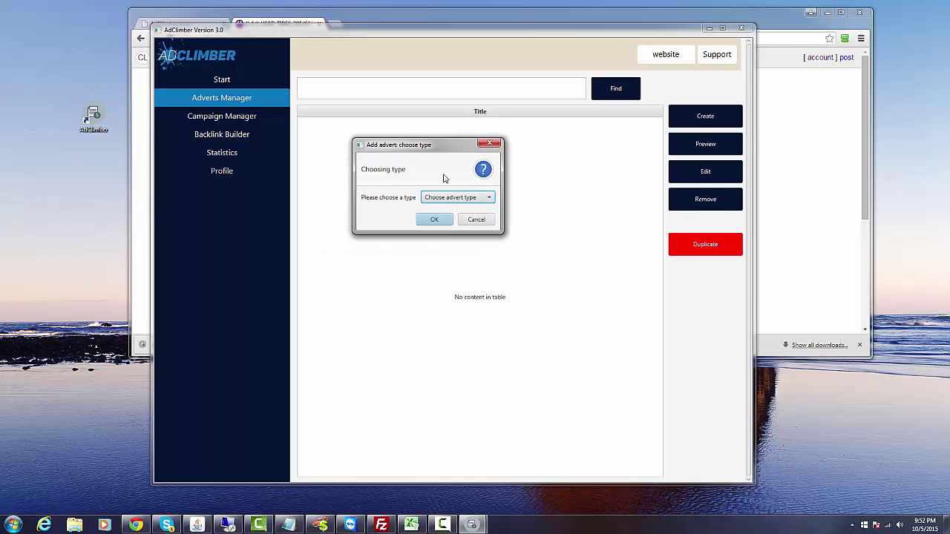
left_click(446, 199)
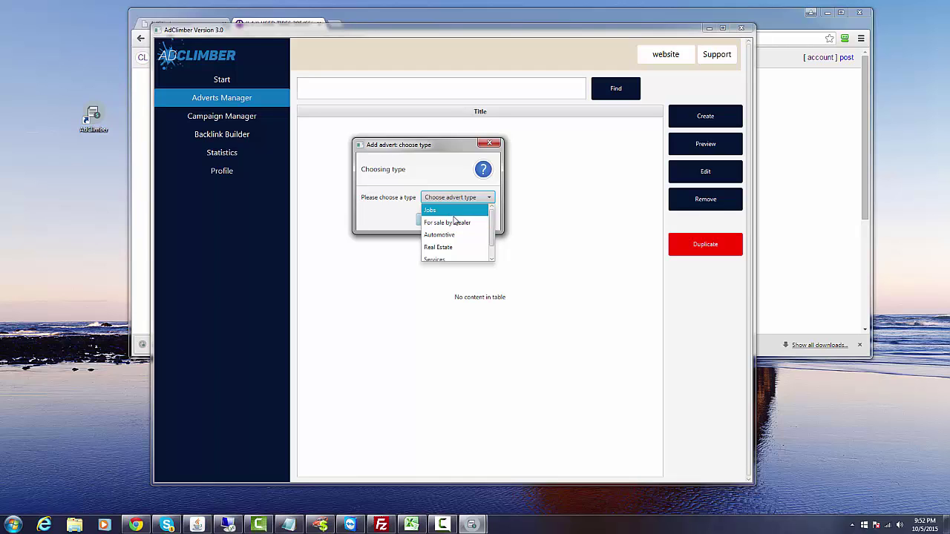
scroll(494, 231, "down", 1)
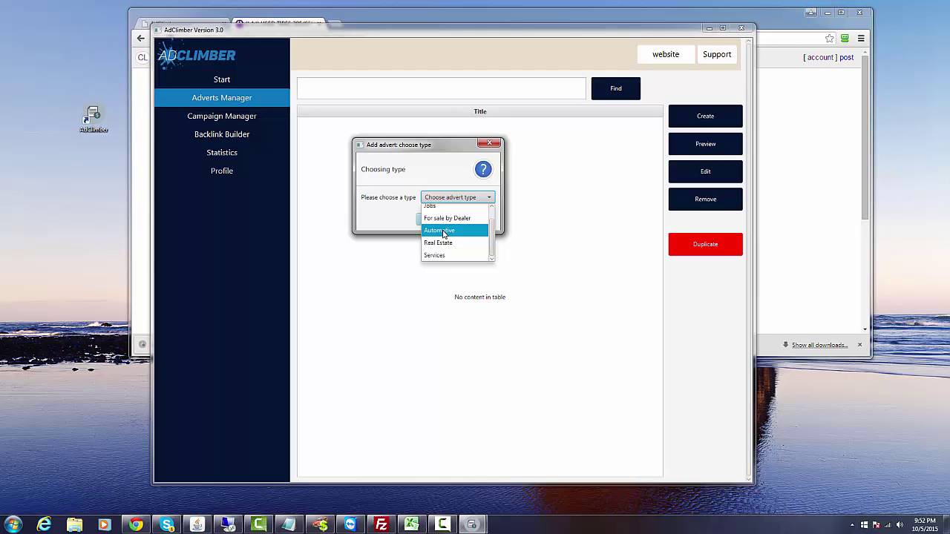
left_click(450, 244)
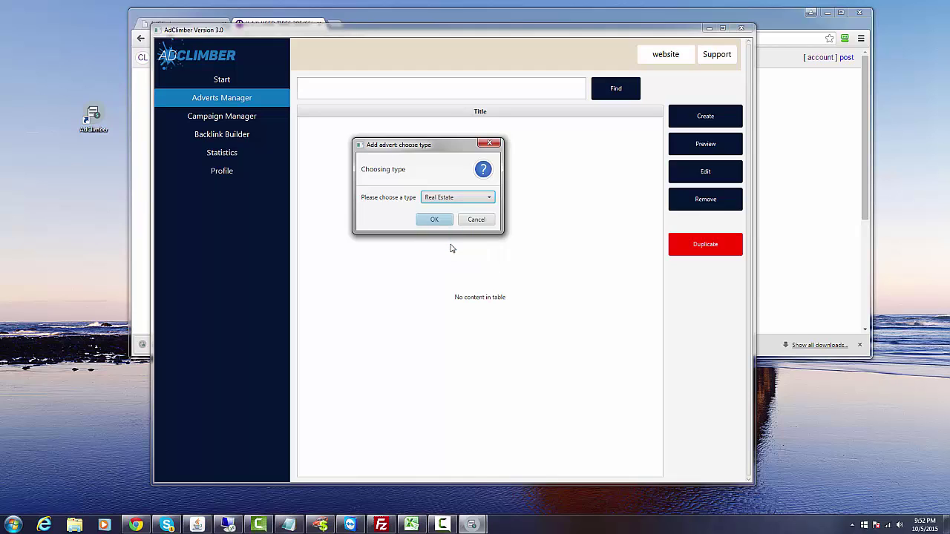
left_click(443, 200)
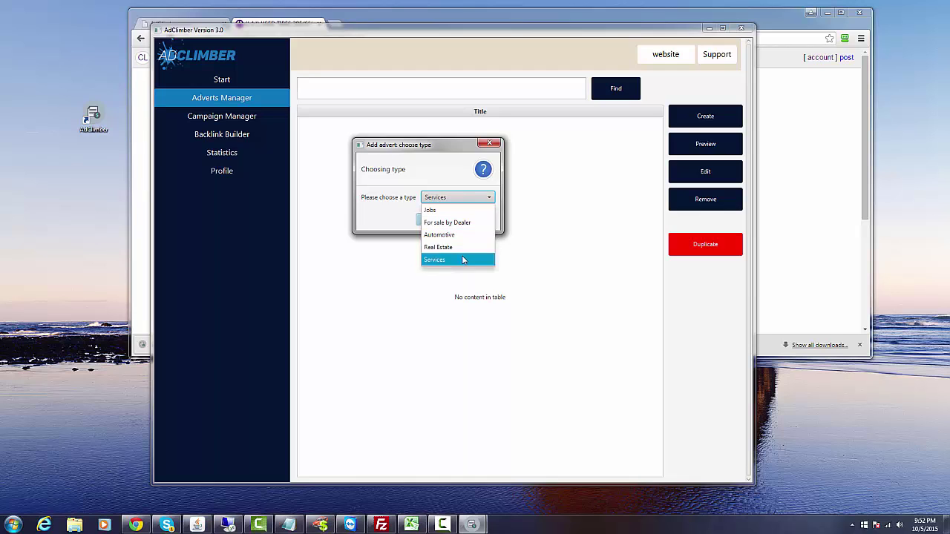
left_click(463, 256)
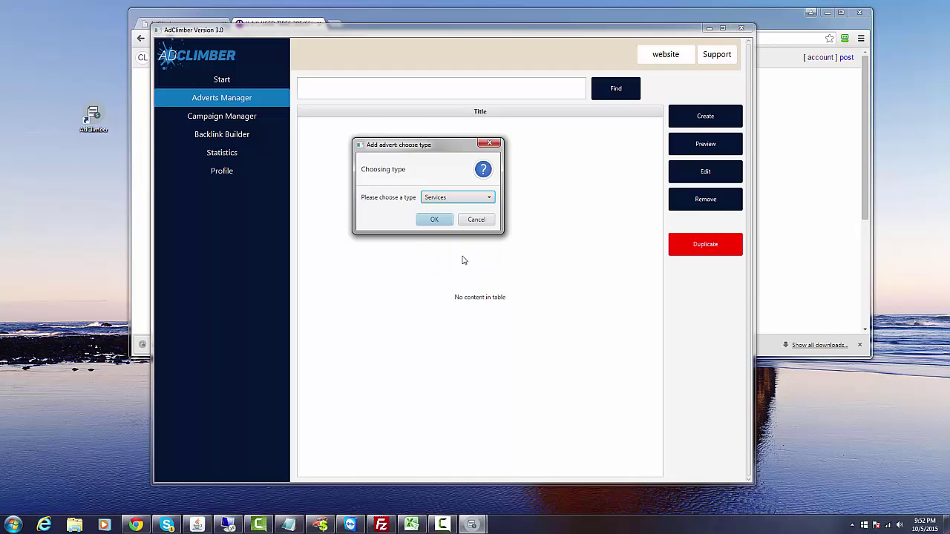
left_click(447, 201)
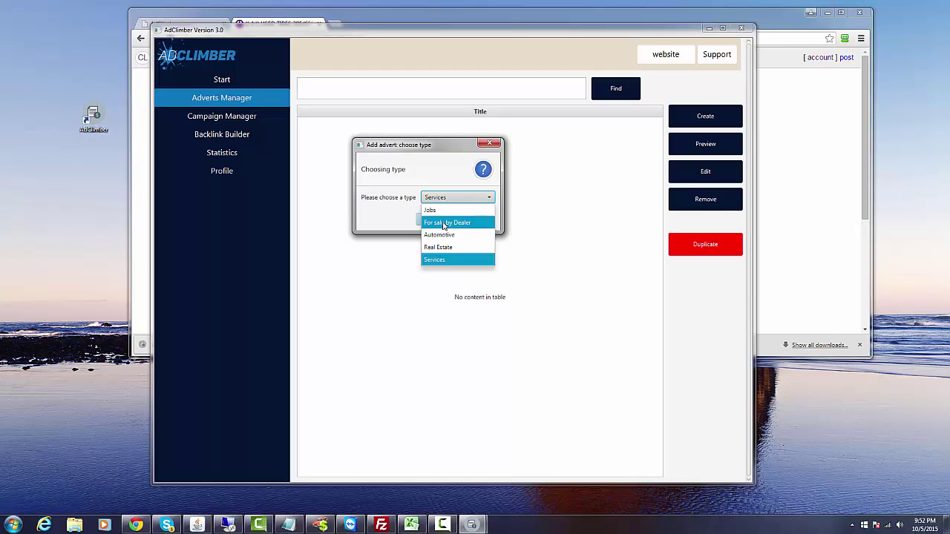
left_click(443, 224)
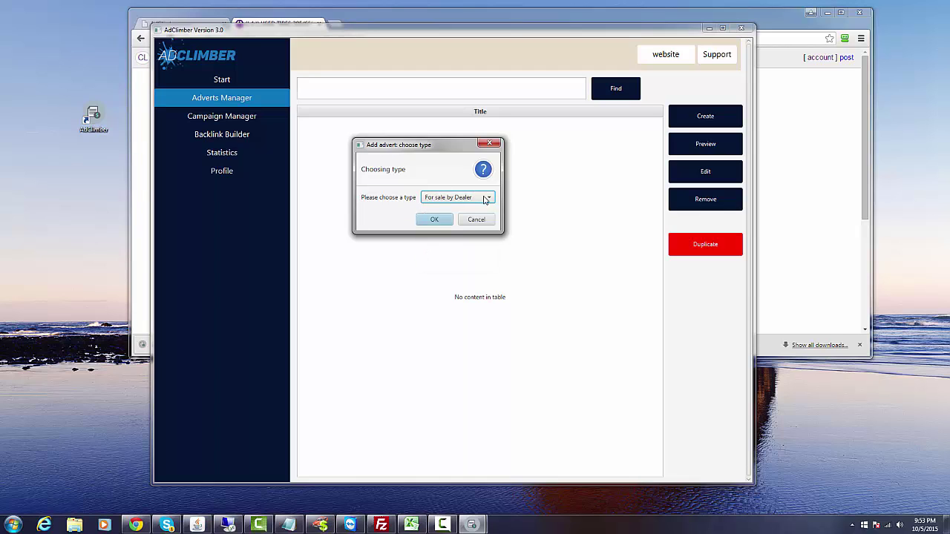
left_click(434, 222)
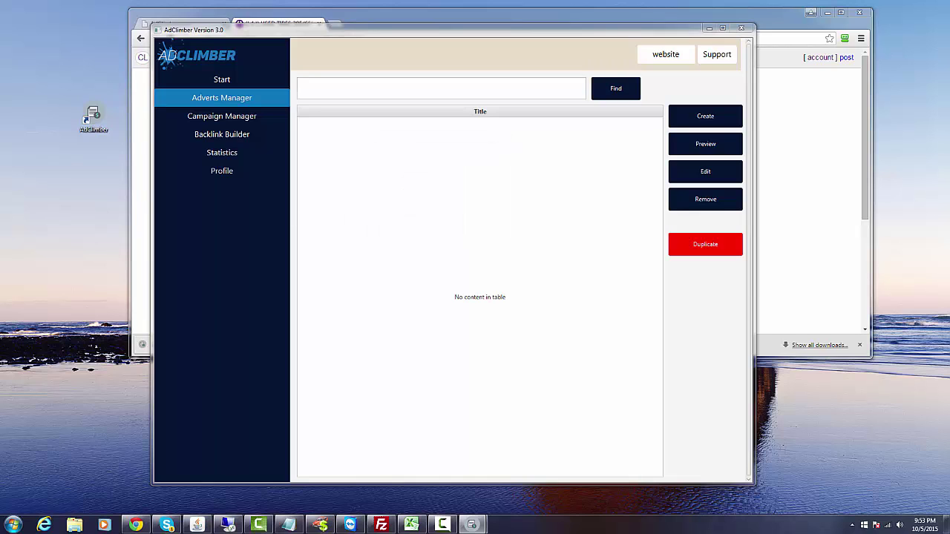
left_click_drag(107, 187, 467, 185)
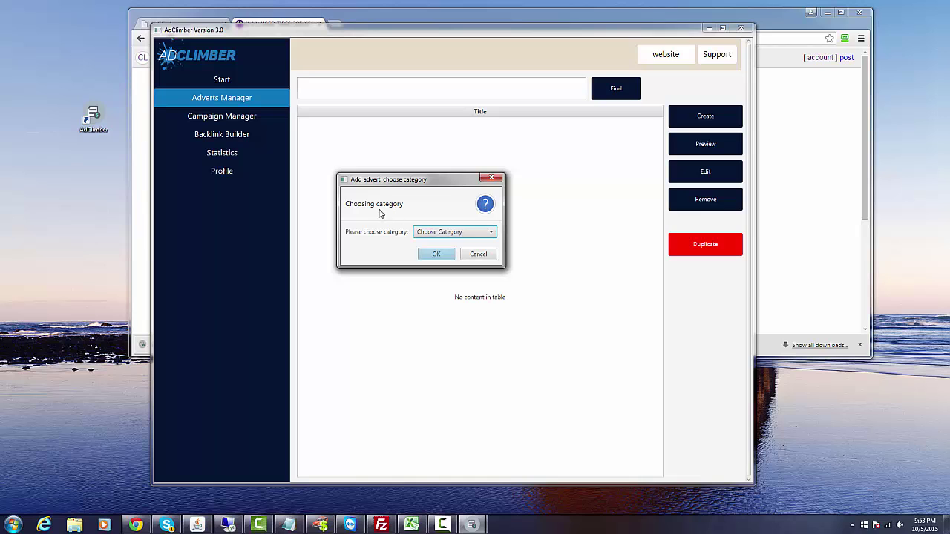
Choose 'general for sale' as the advert category and confirm to reach the Add advert form.
left_click(442, 232)
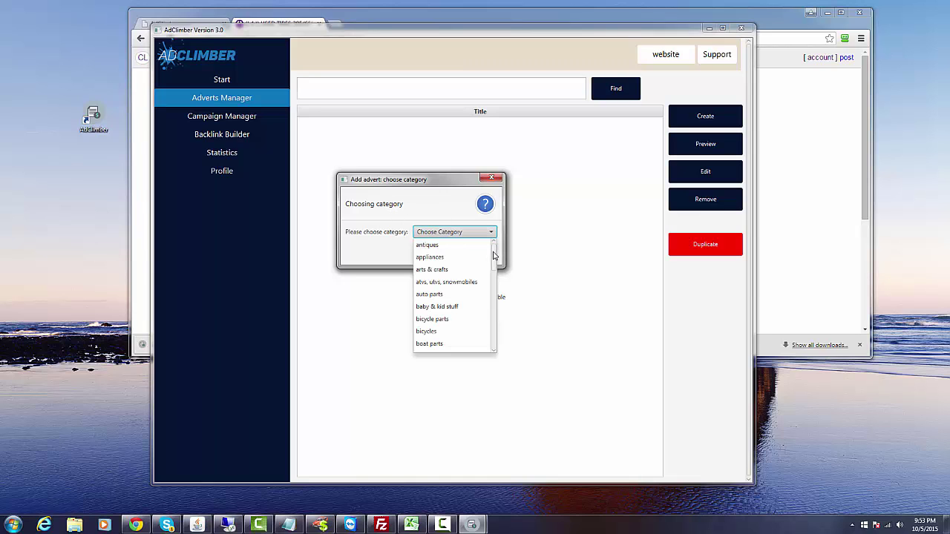
mouse_move(494, 250)
left_mouse_down()
mouse_move(487, 339)
mouse_move(496, 262)
mouse_move(495, 300)
left_mouse_up()
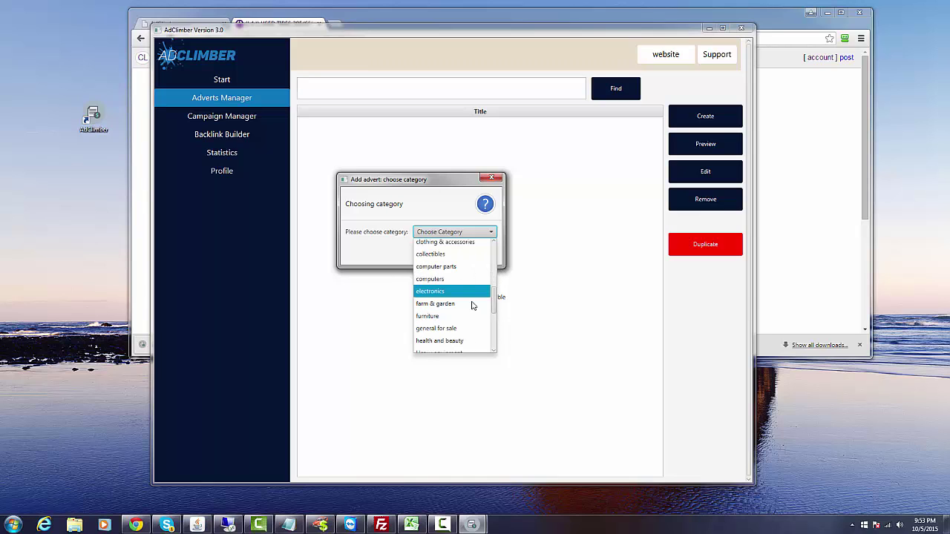
left_click(427, 328)
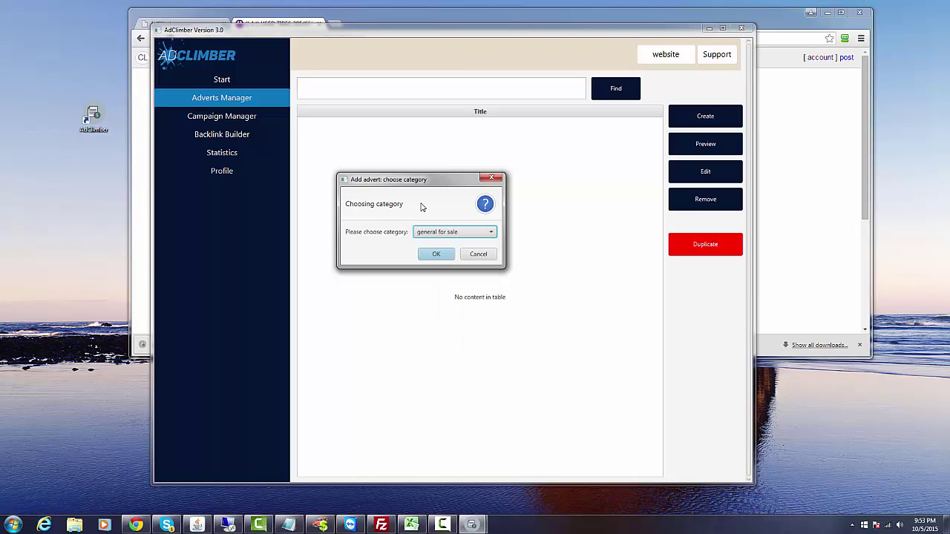
left_click(434, 255)
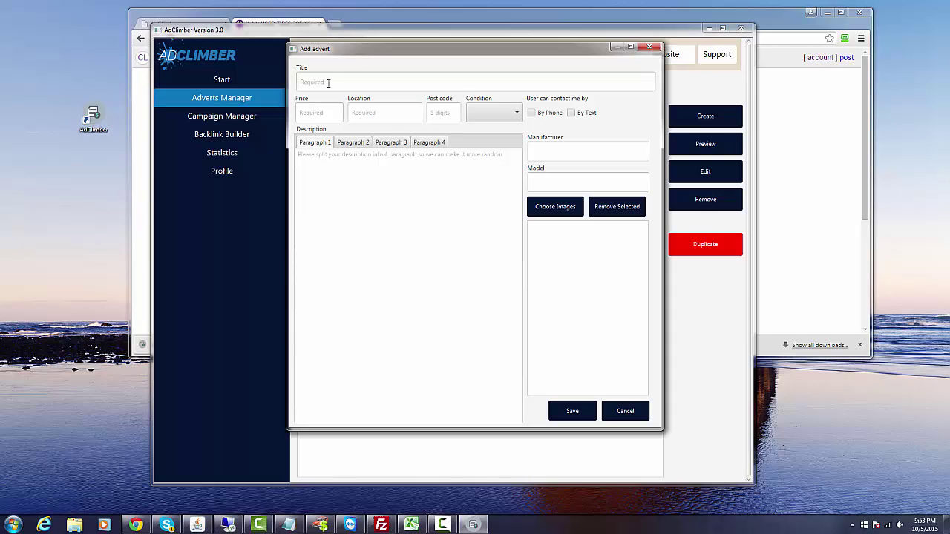
Enter title 'great couch for sale', price 139, and location Huntington Beach, post code 92649.
left_click(328, 83)
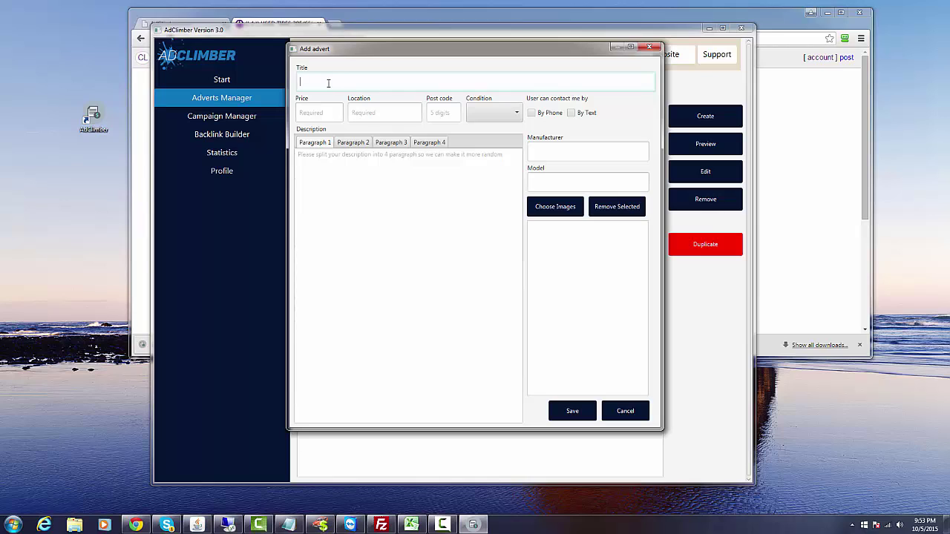
type("great couch for sale")
left_click(316, 115)
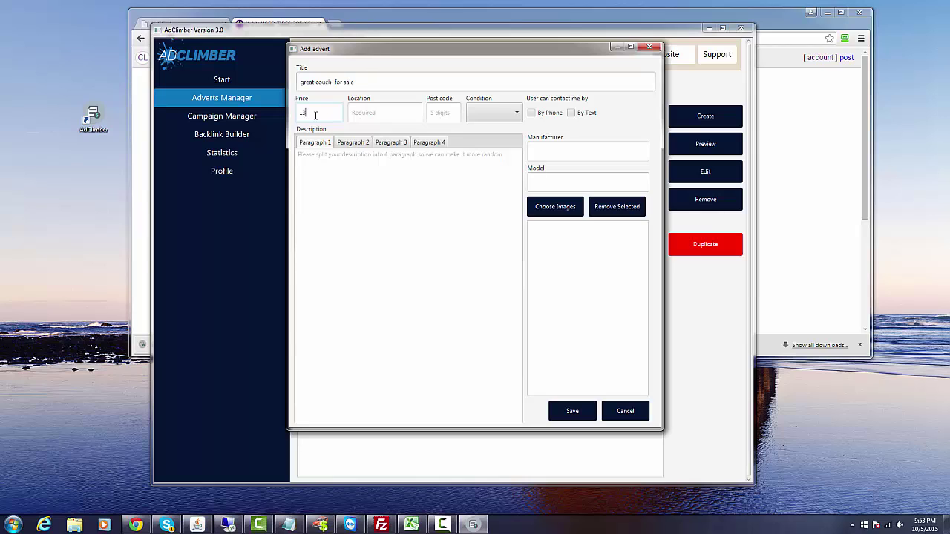
left_click(363, 110)
type("Huntington Beach")
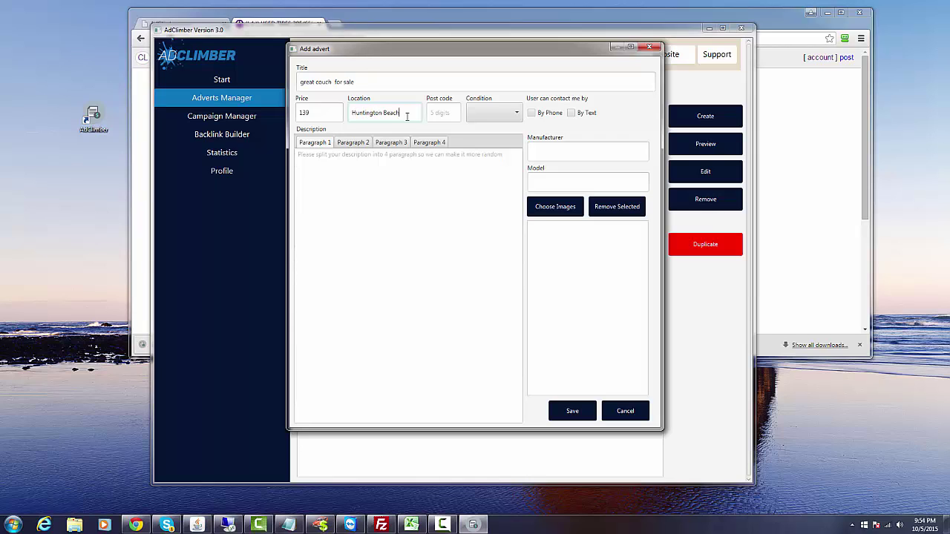
left_click(429, 111)
type("92649")
Set the condition to New and allow buyers to contact by phone and by text.
left_click(487, 110)
left_click(487, 134)
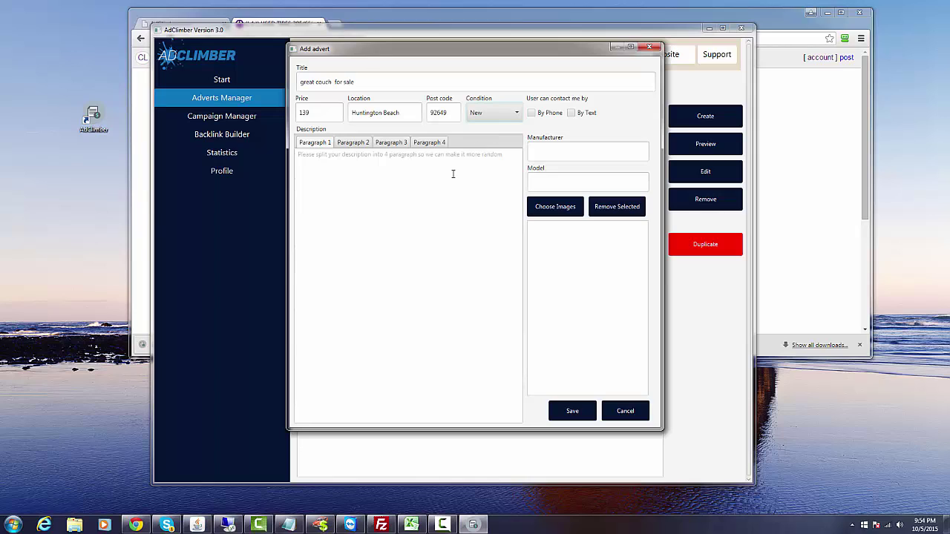
left_click(531, 113)
left_click(571, 113)
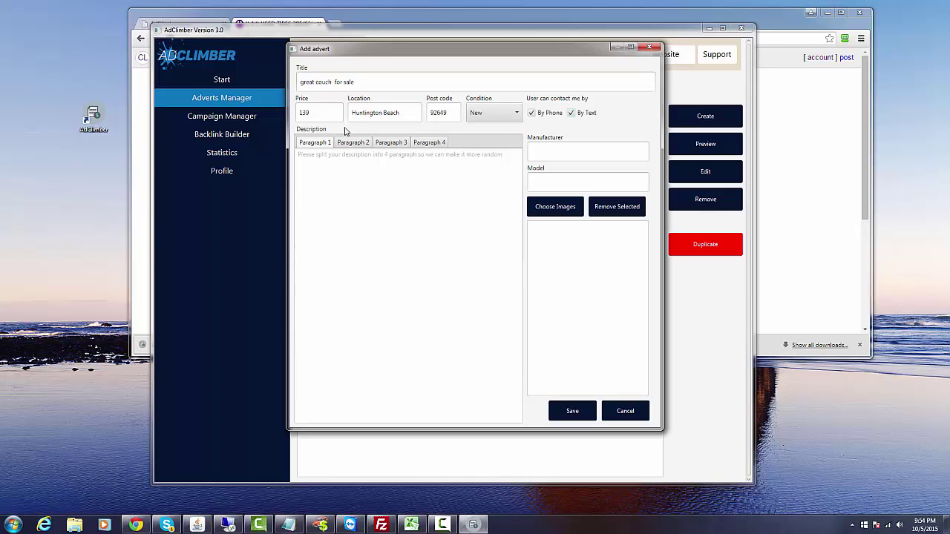
left_click(323, 158)
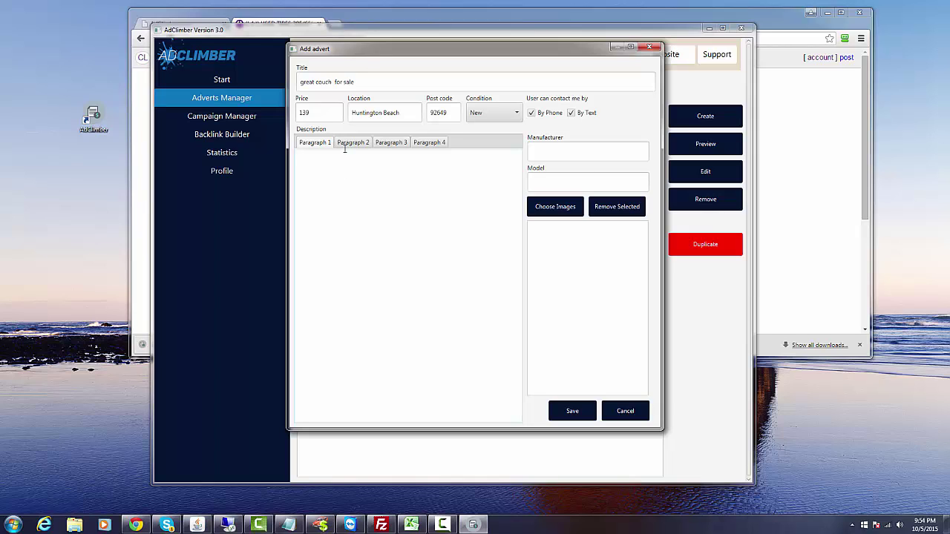
Write 'great couch' as the first description paragraph.
left_click(349, 145)
left_click(389, 144)
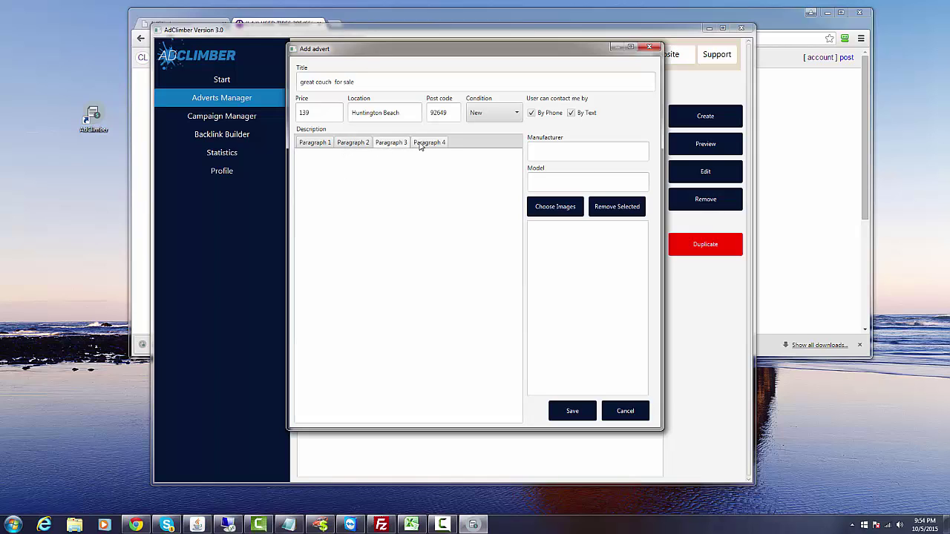
left_click(420, 146)
left_click(317, 144)
left_click(323, 181)
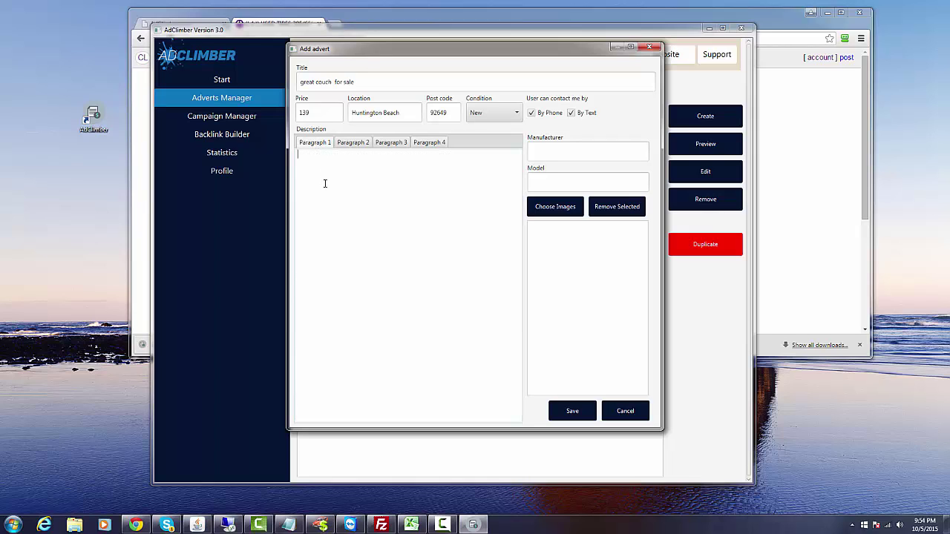
type("great couch")
Fill paragraphs 2–4 with 'you want this couch special offer', 'Please call us today', 'thanks for looking at our ad.'.
left_click(342, 143)
type("you want this couch special offe")
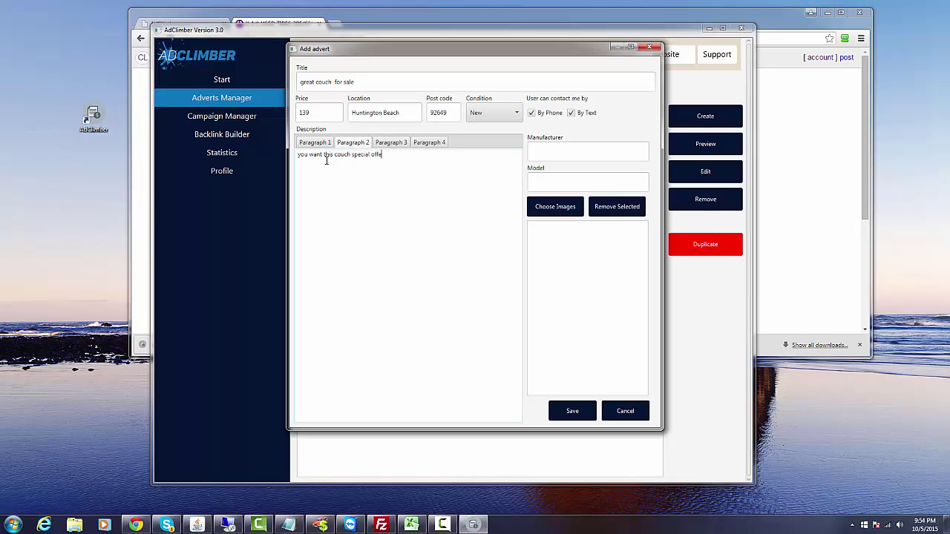
type("r.")
left_click(390, 142)
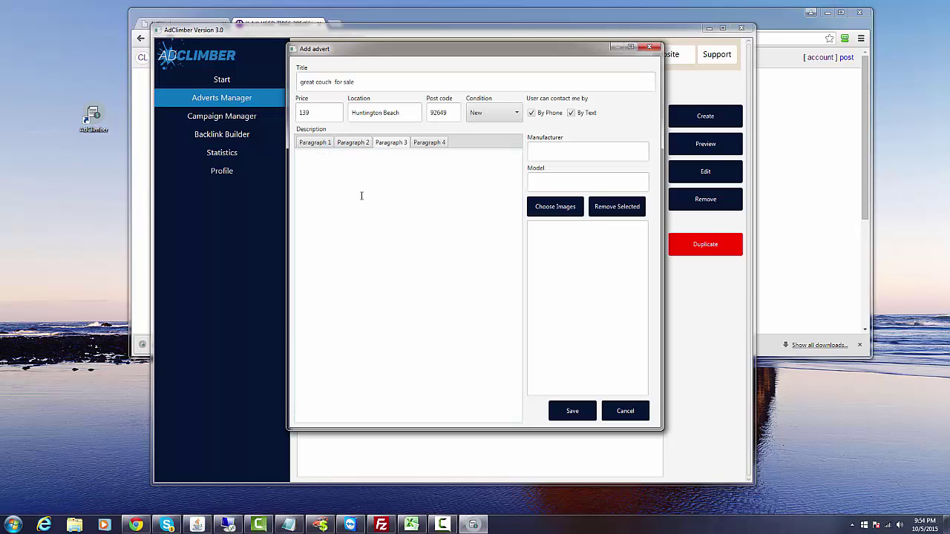
type("Please call us today")
left_click(436, 142)
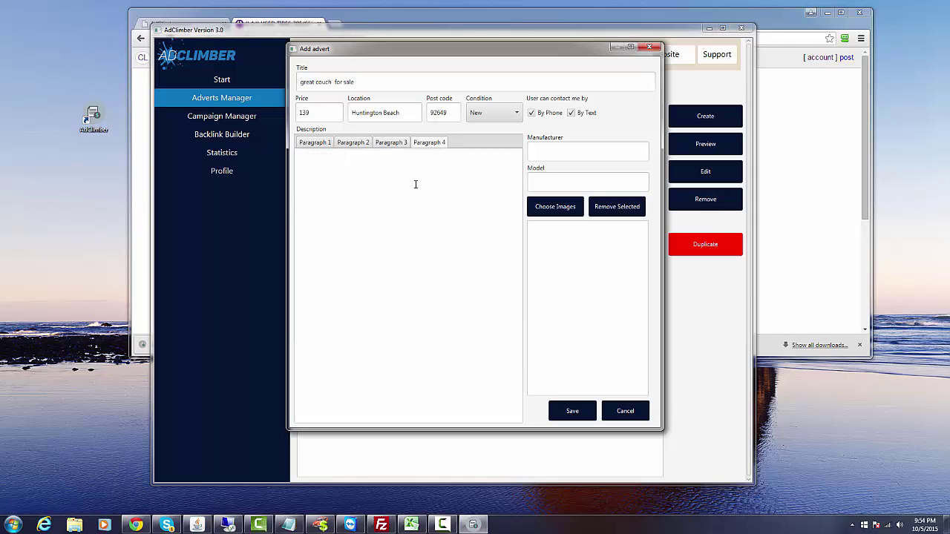
type("tha")
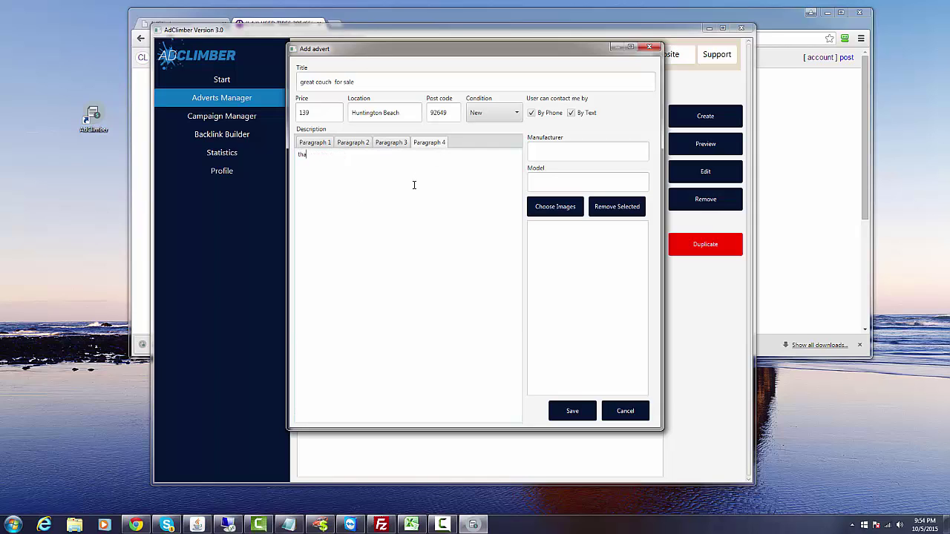
type("nks for looking at our ad.")
Set the manufacturer to 'couch' and the model to 'discount couch'.
left_click(550, 153)
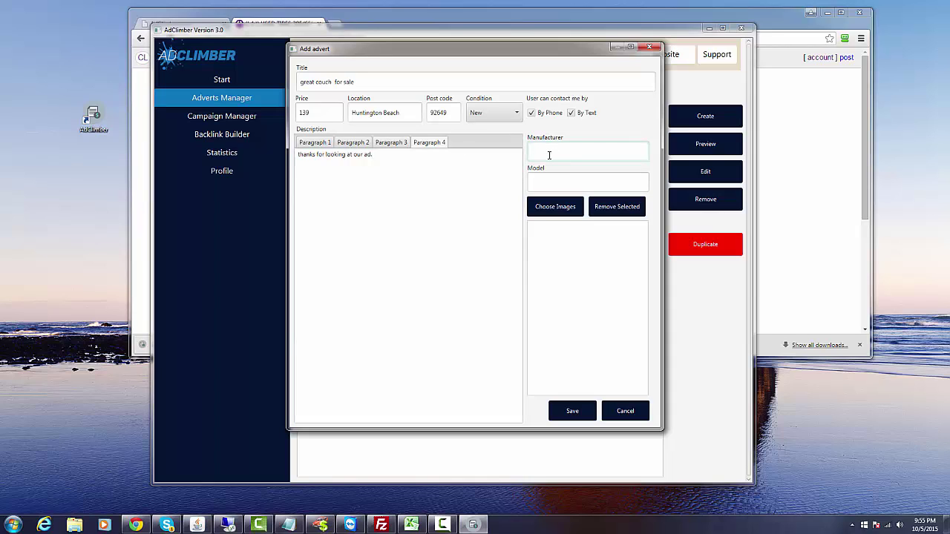
type("couch")
left_click(557, 179)
type("discount couc")
Attach the five Sample Pictures from Desert.jpg through Lighthouse.jpg, then save the advert.
left_click(555, 206)
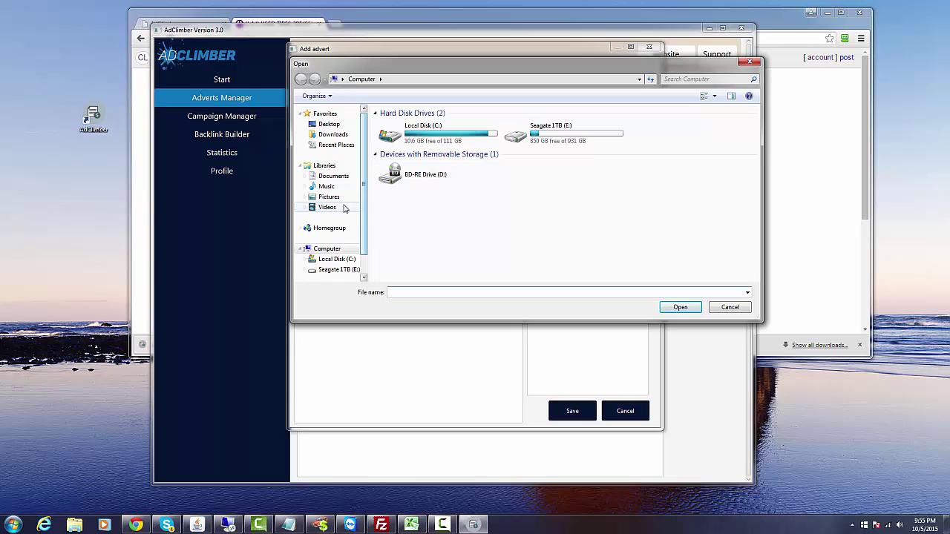
left_click(331, 197)
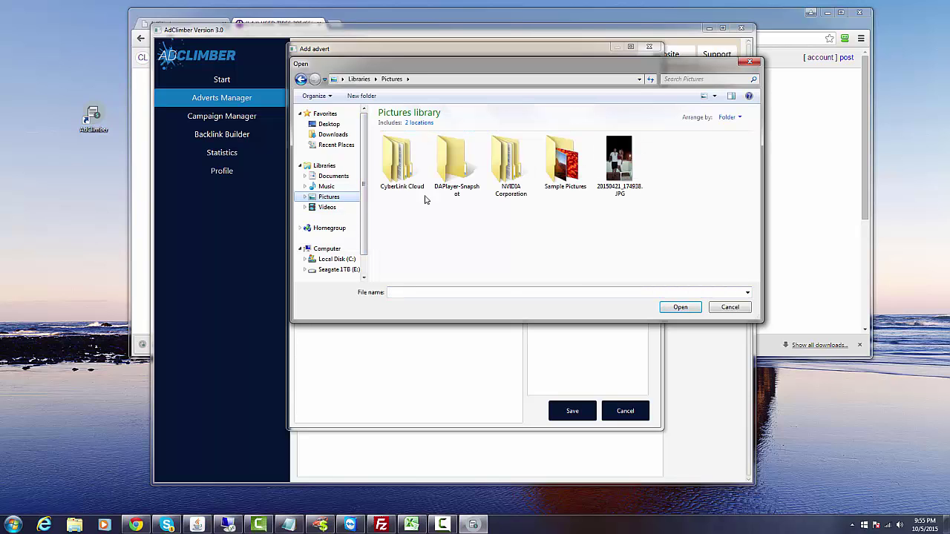
double_click(561, 167)
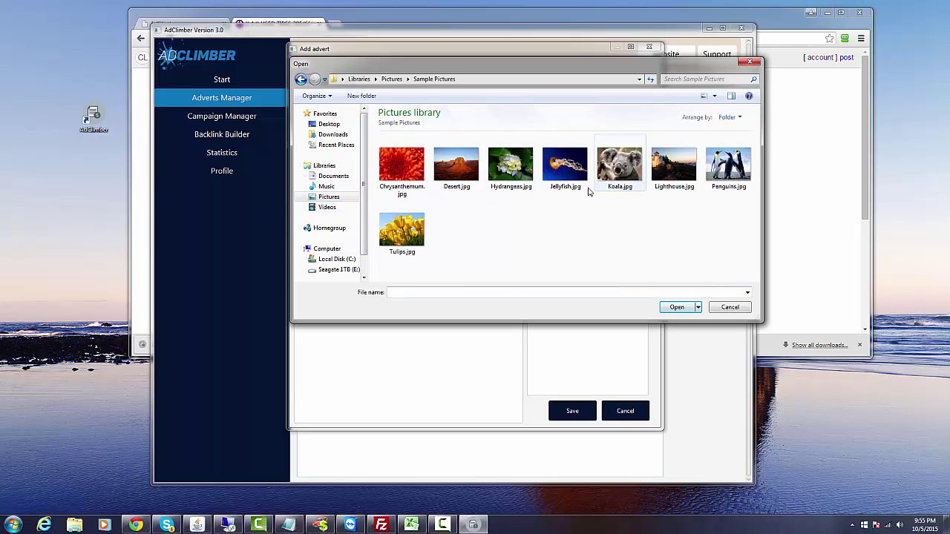
left_click(462, 180)
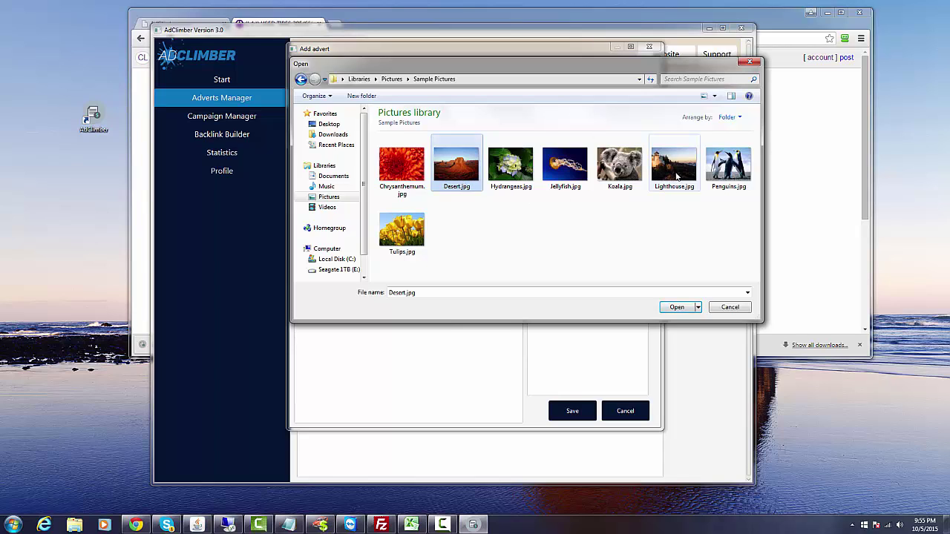
left_click(676, 175, "shift")
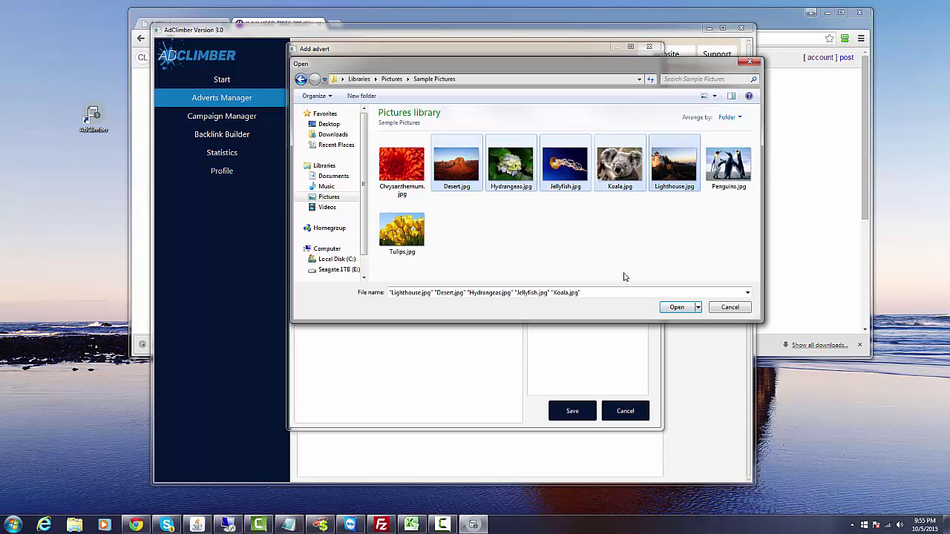
left_click(675, 308)
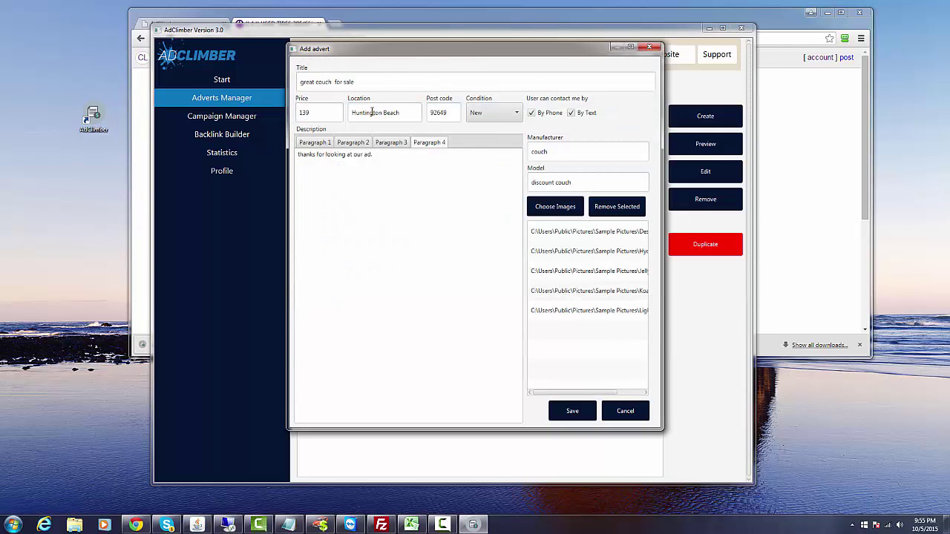
left_click(573, 412)
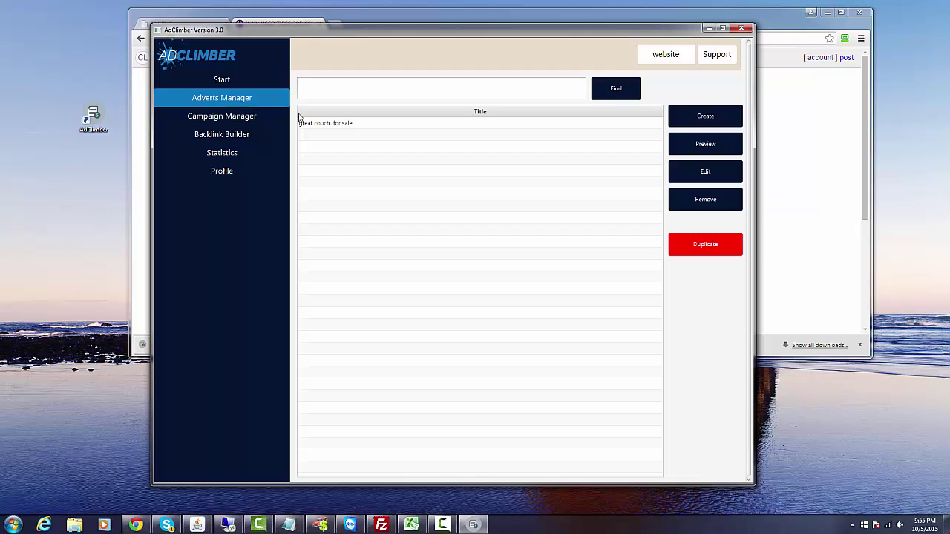
Duplicate the 'great couch for sale' advert and open the copy for editing.
left_click(347, 128)
left_click(703, 249)
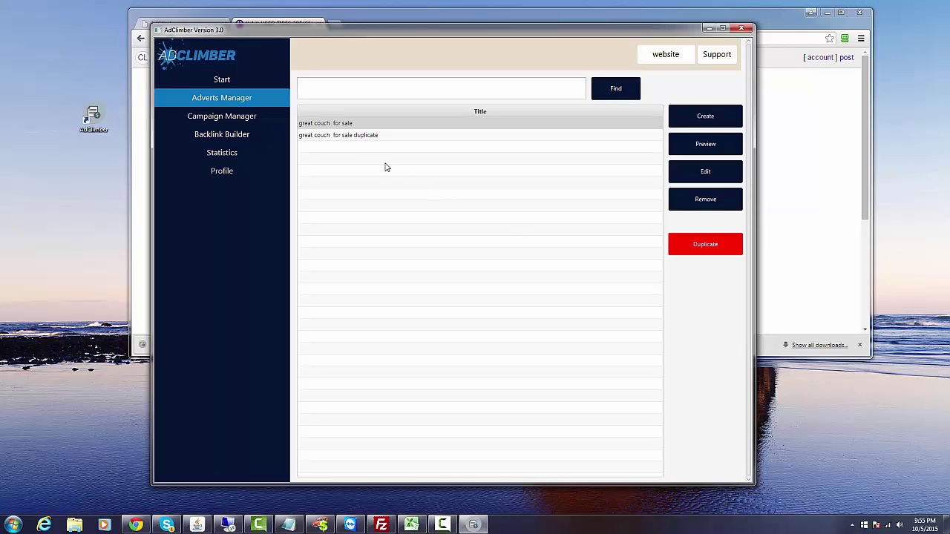
left_click(355, 137)
left_click(705, 172)
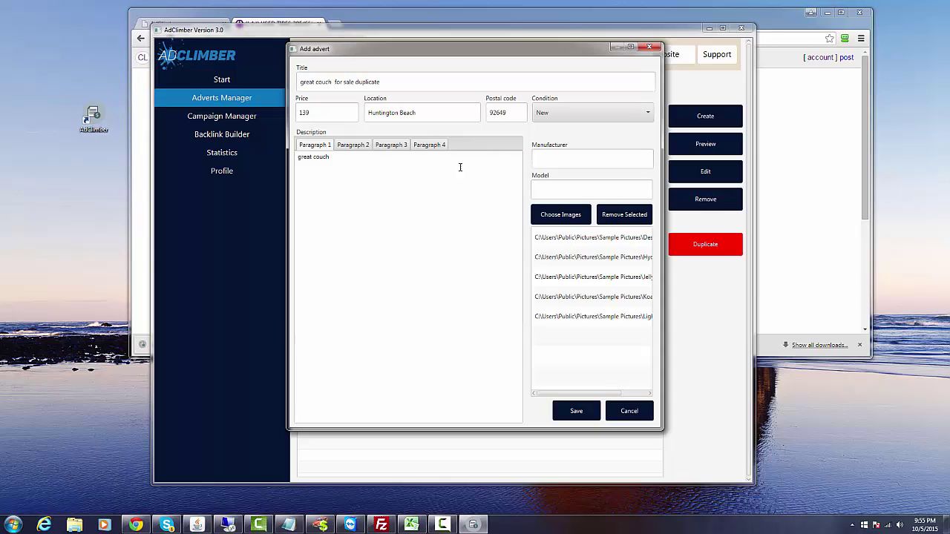
Extend paragraph 1, retitle the copy 'great couch , looking for new home.' and save it.
left_click(339, 157)
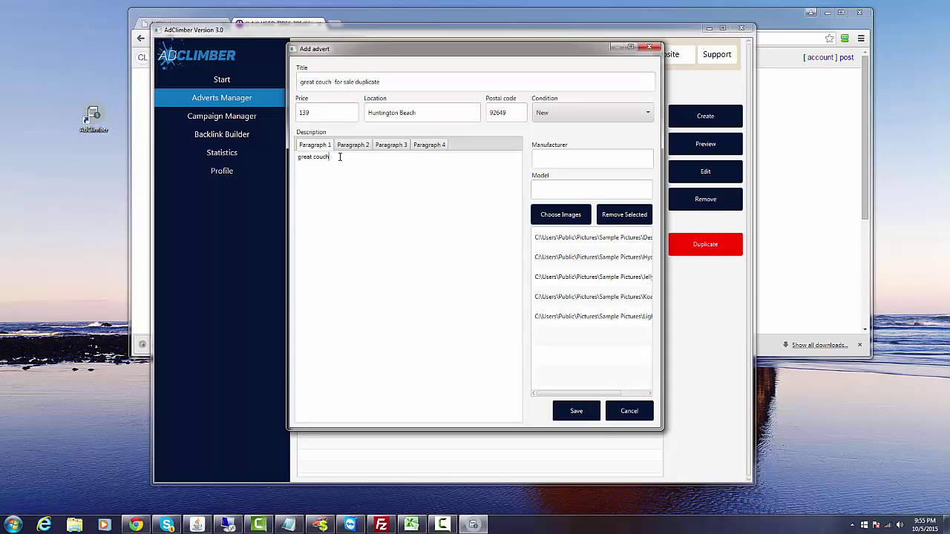
type("have a nice.")
left_click_drag(333, 82, 422, 87)
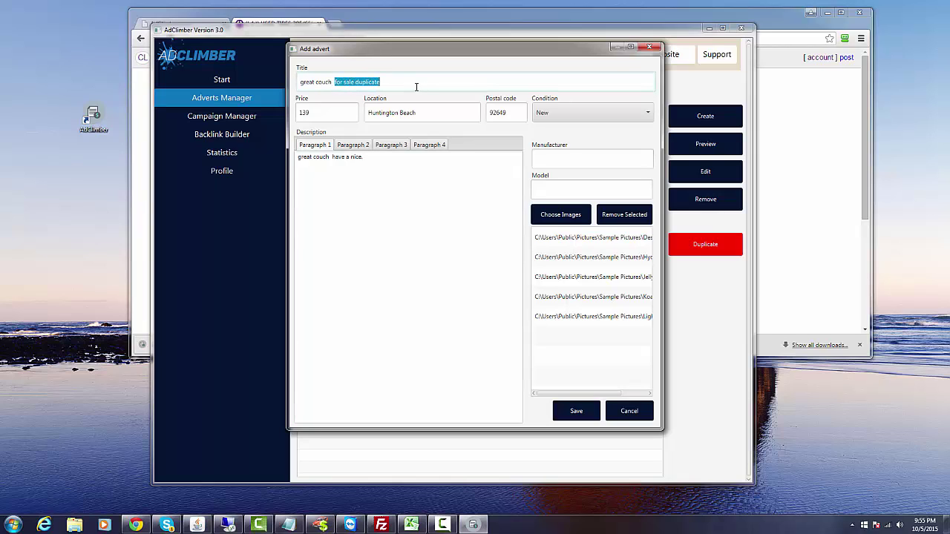
type(", looking for new home.")
left_click(581, 407)
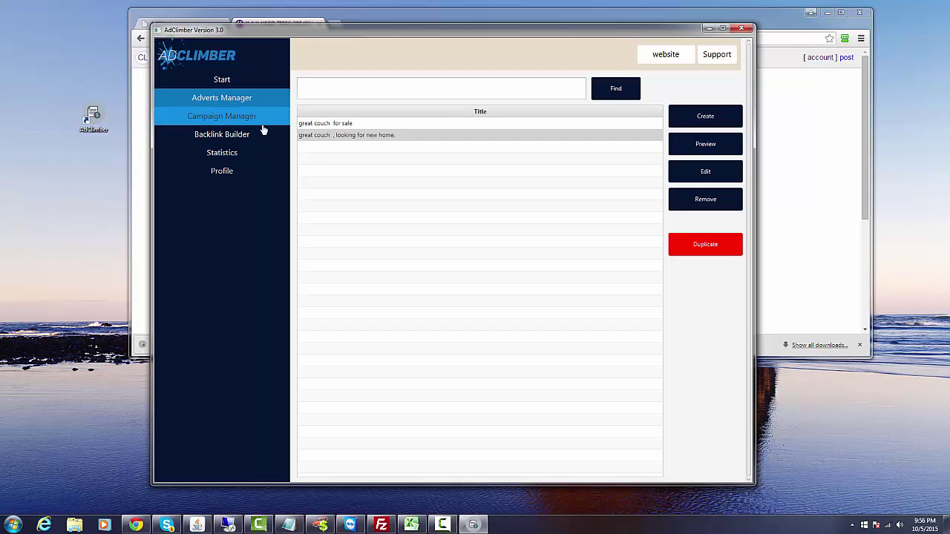
left_click(354, 135)
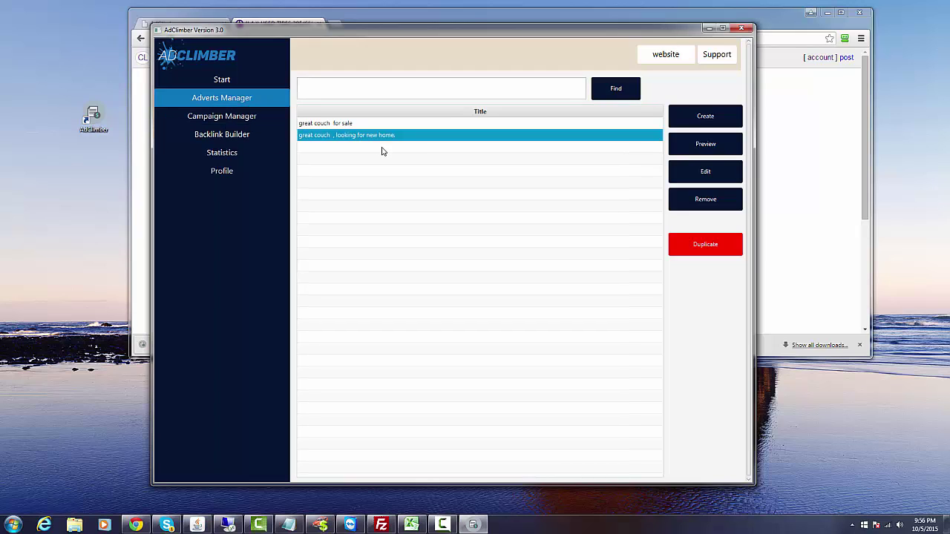
left_click(688, 153)
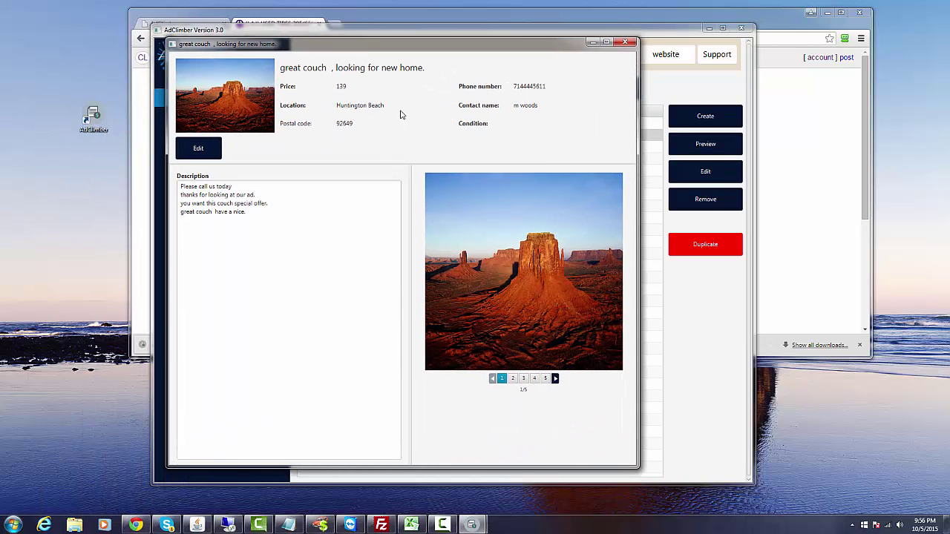
left_click(556, 379)
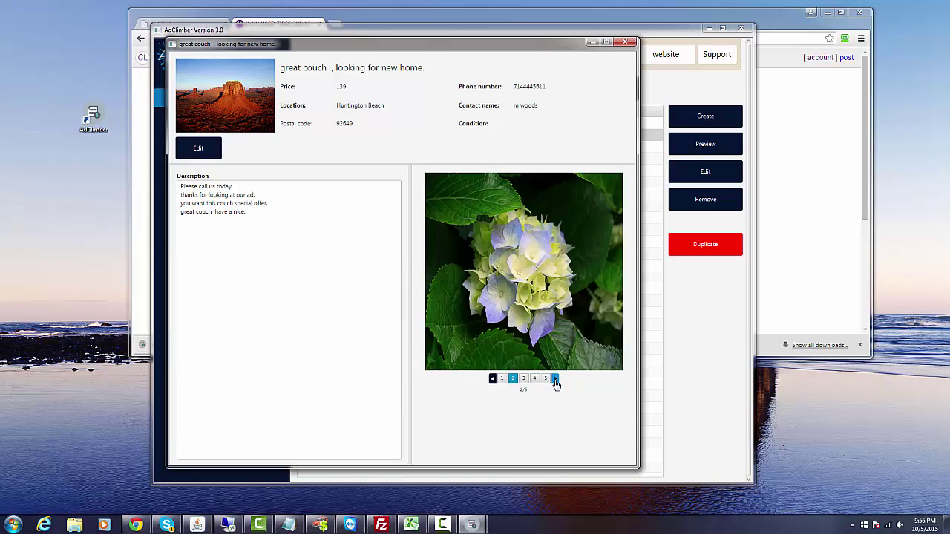
left_click(556, 379)
left_click(556, 379)
left_click(556, 379)
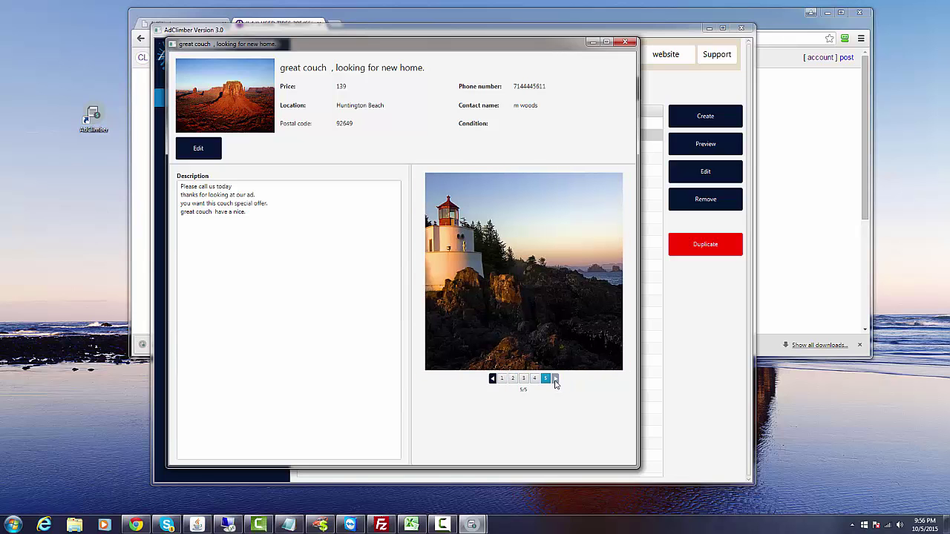
left_click(491, 378)
left_click(491, 379)
left_click(491, 379)
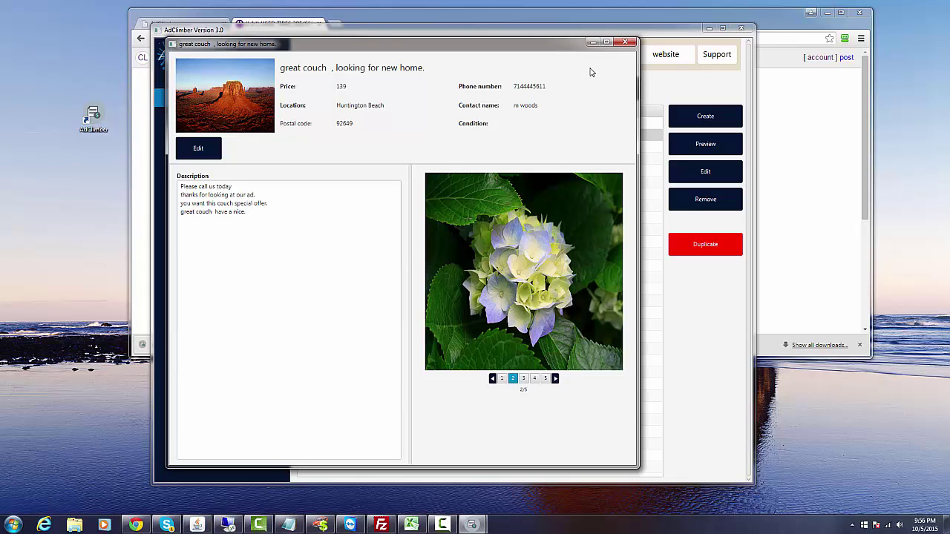
left_click(624, 43)
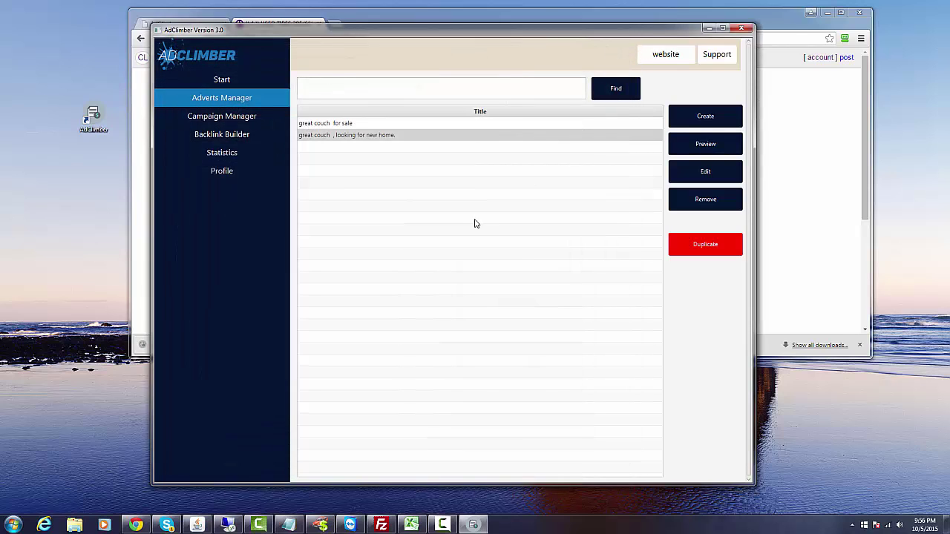
Create a new campaign titled 'local couch for sale souther california 10/5/15'.
left_click(255, 117)
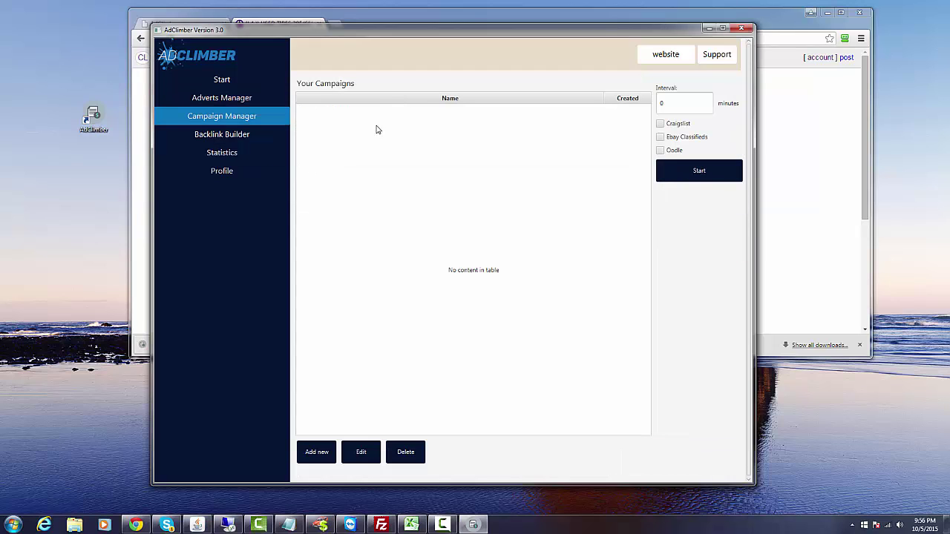
left_click(331, 454)
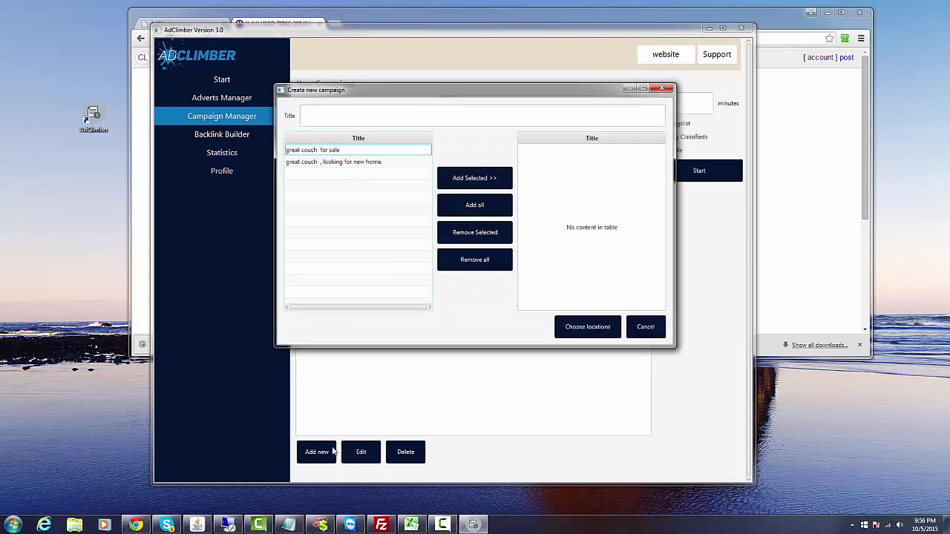
left_click(328, 115)
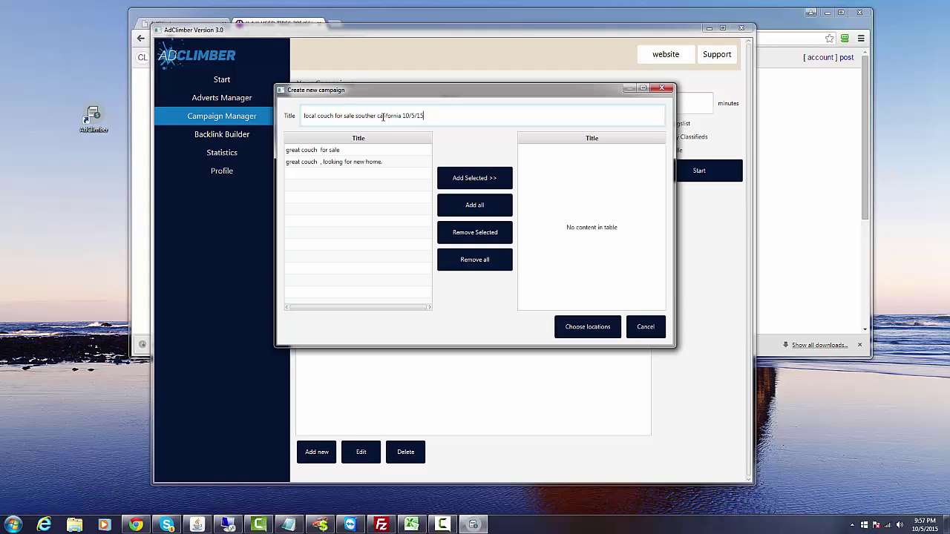
Add both couch adverts to the campaign, removing the duplicated 'great couch for sale' entry.
left_click(377, 150)
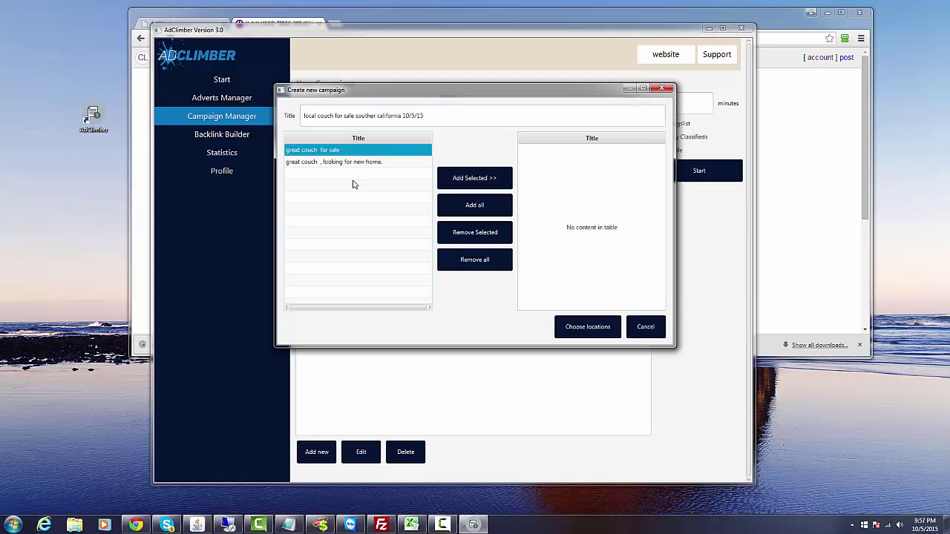
left_click(457, 179)
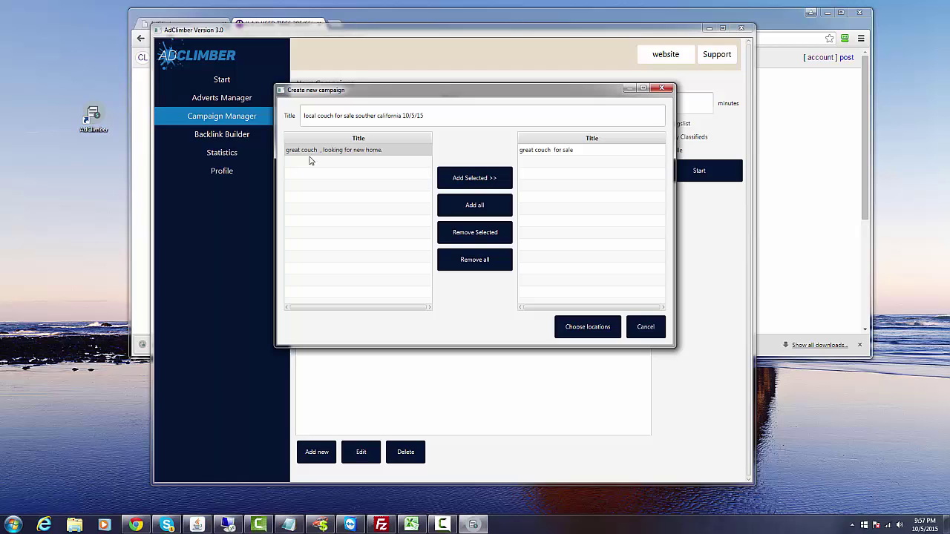
left_click(479, 213)
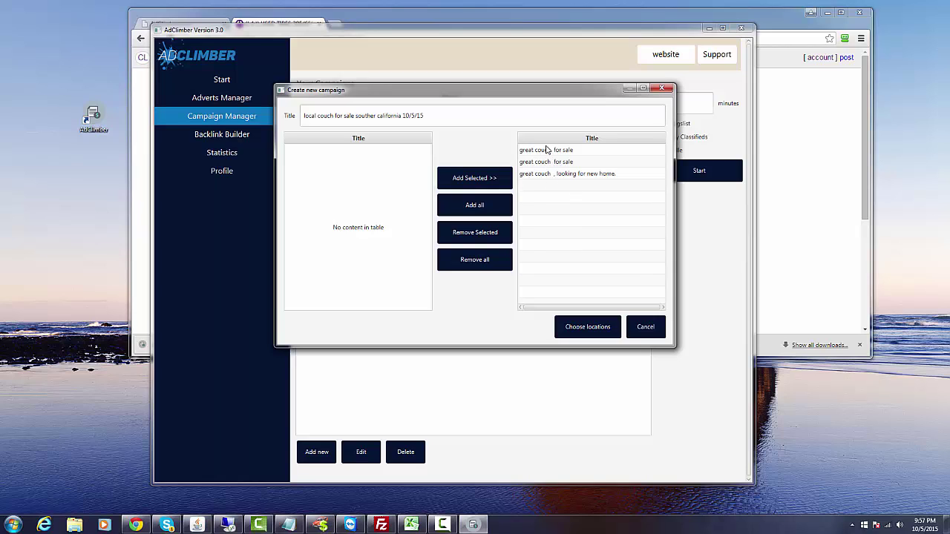
left_click(553, 152)
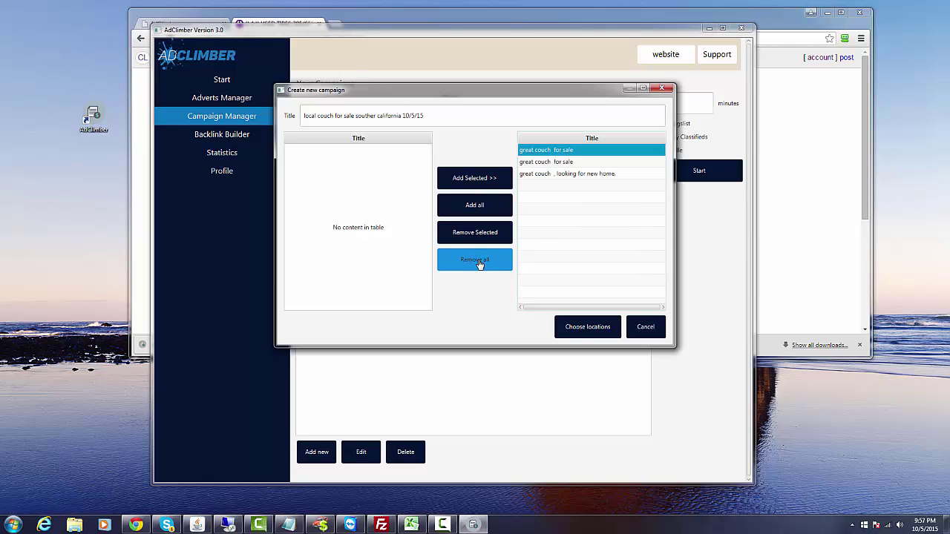
left_click(491, 234)
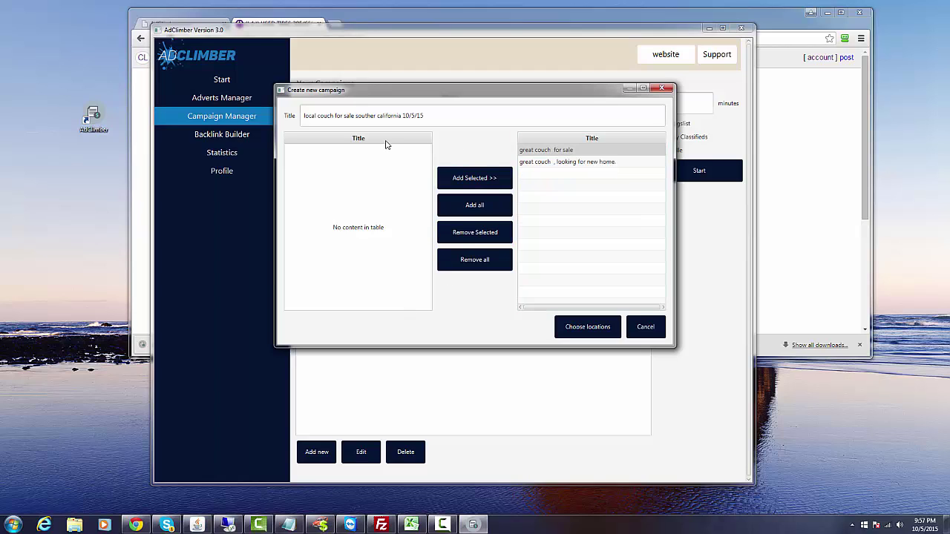
Choose orange co, ca, us as the first Craigslist posting location.
left_click(590, 333)
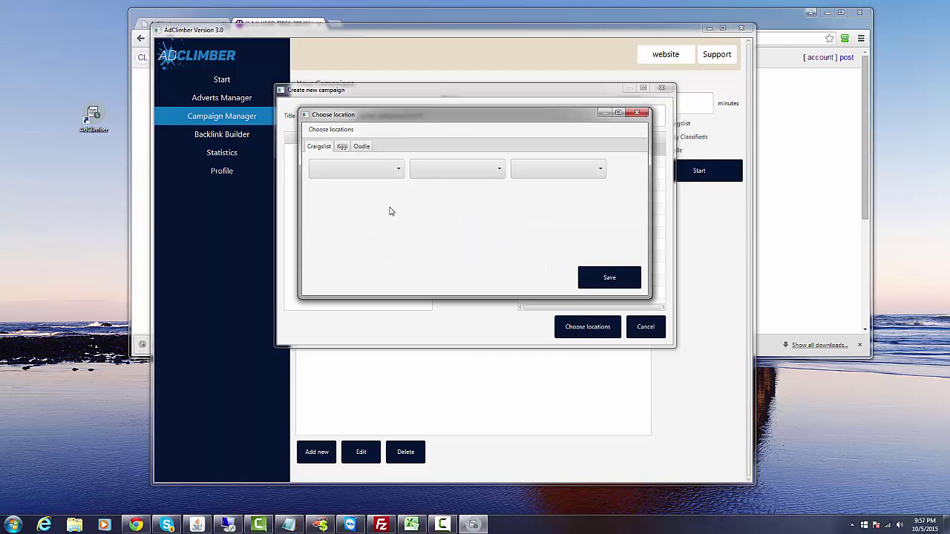
left_click(399, 172)
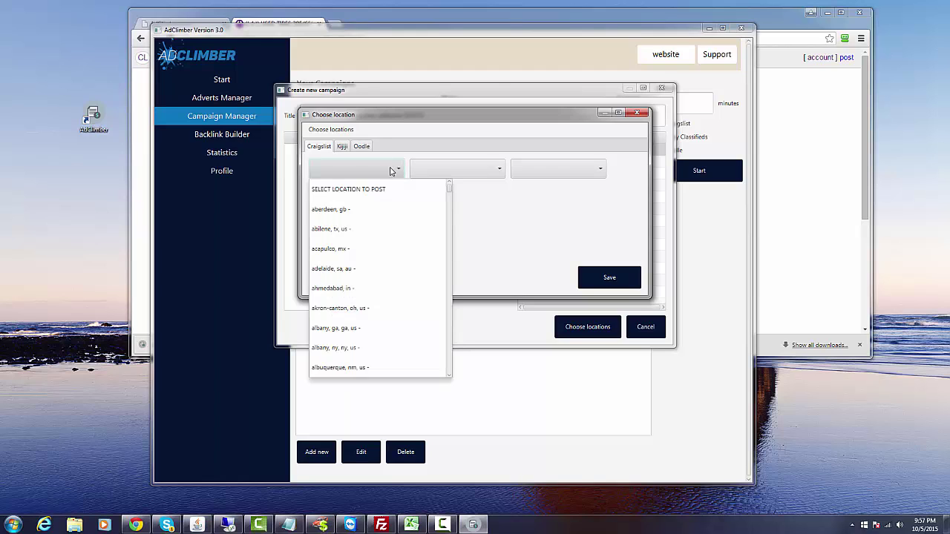
left_click(344, 148)
left_click(360, 146)
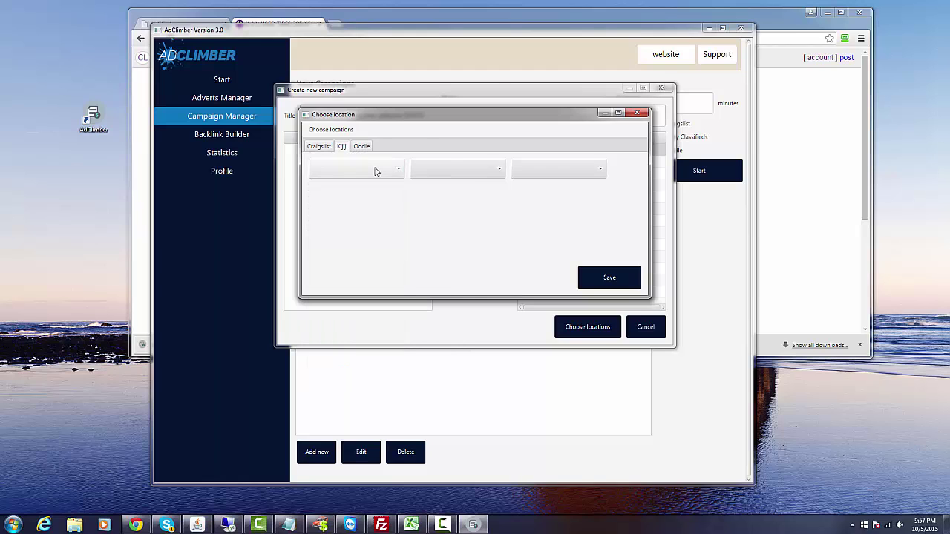
left_click(375, 170)
left_click(363, 147)
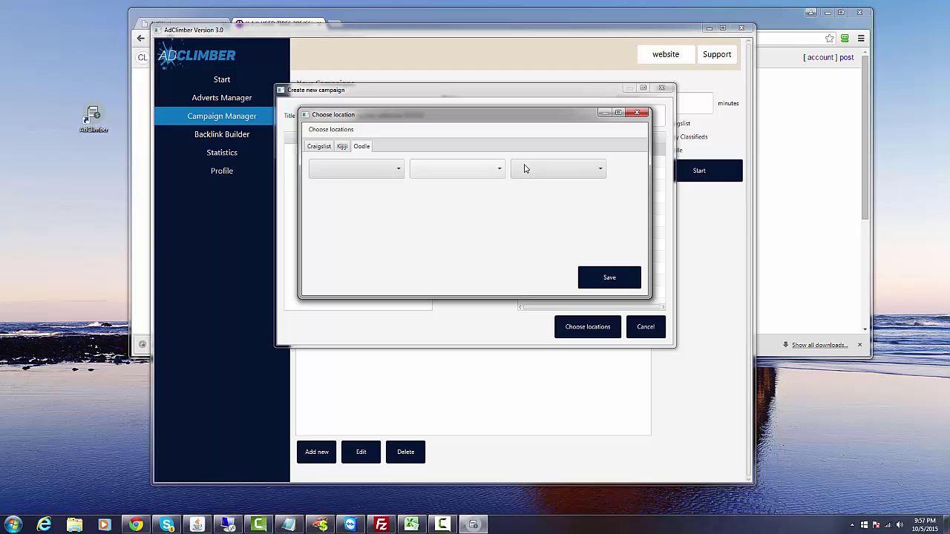
left_click(320, 148)
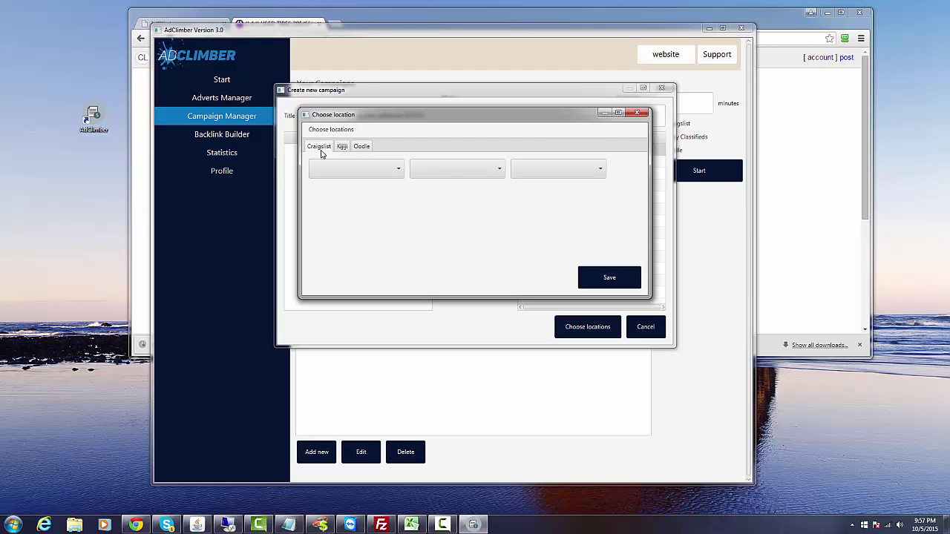
left_click(397, 170)
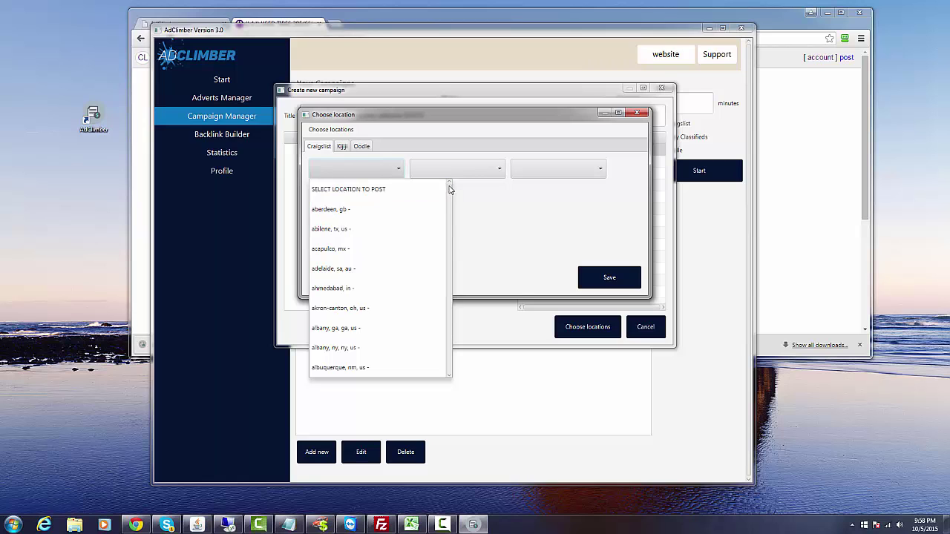
scroll(449, 199, "down", 10)
left_click_drag(449, 198, 461, 302)
scroll(424, 293, "down", 2)
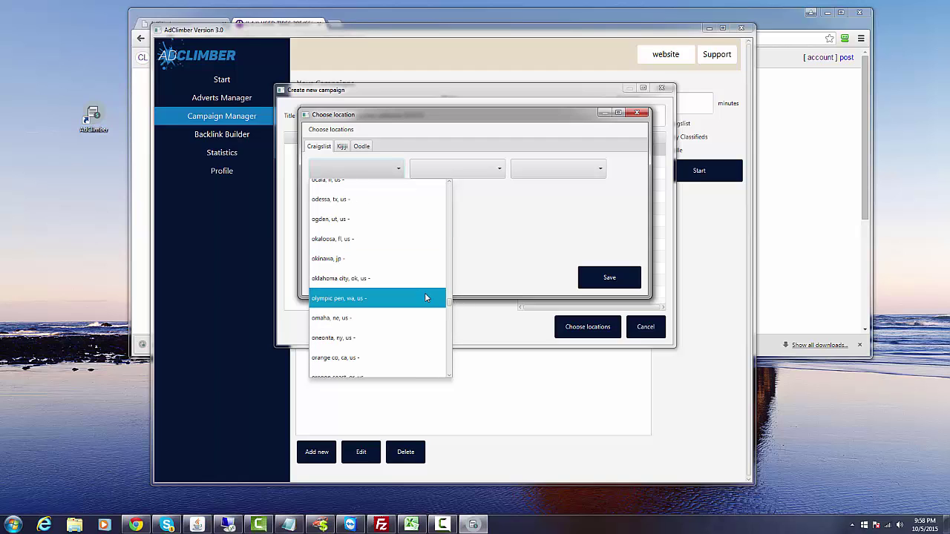
left_click(373, 356)
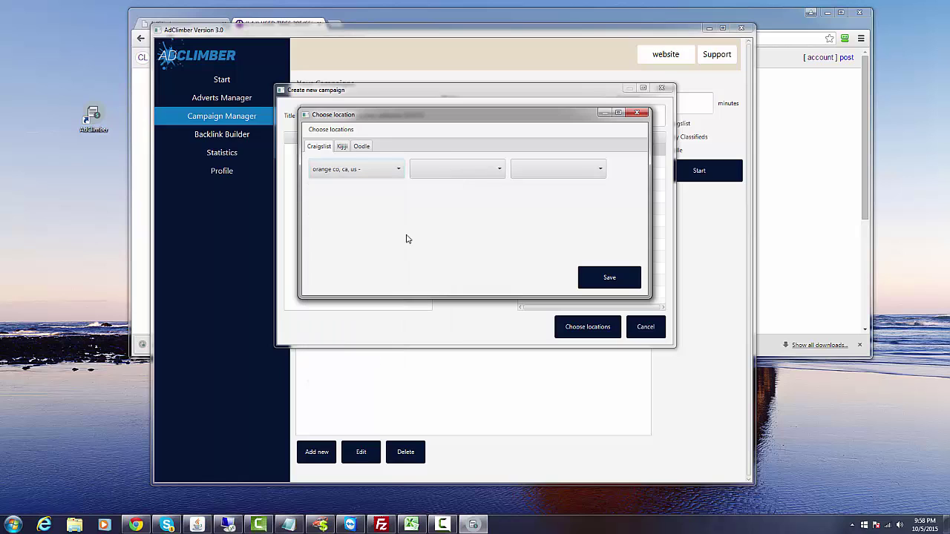
Add los angeles - long beach / 562 and north san diego county, then save the locations.
left_click(496, 170)
left_click_drag(554, 193, 548, 282)
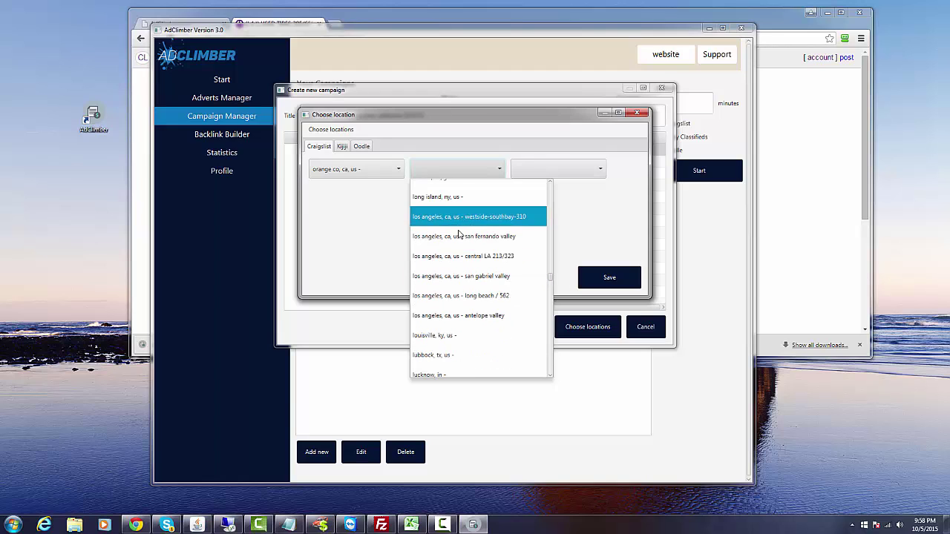
left_click(455, 297)
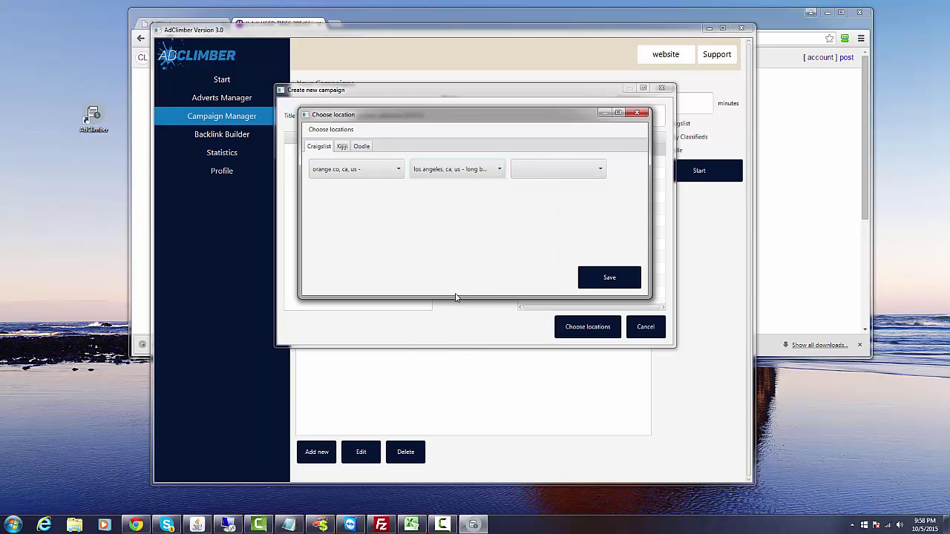
left_click(574, 169)
left_click_drag(649, 192, 651, 324)
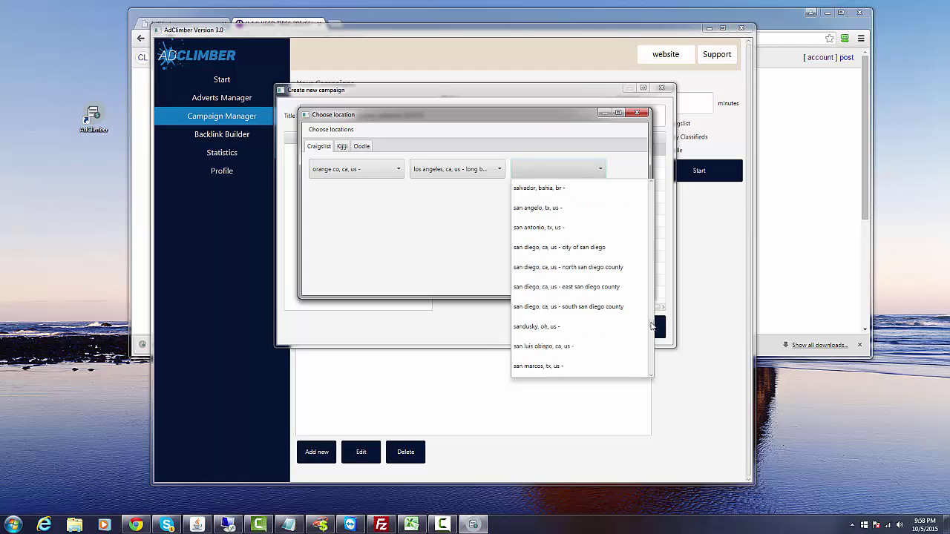
left_click(570, 267)
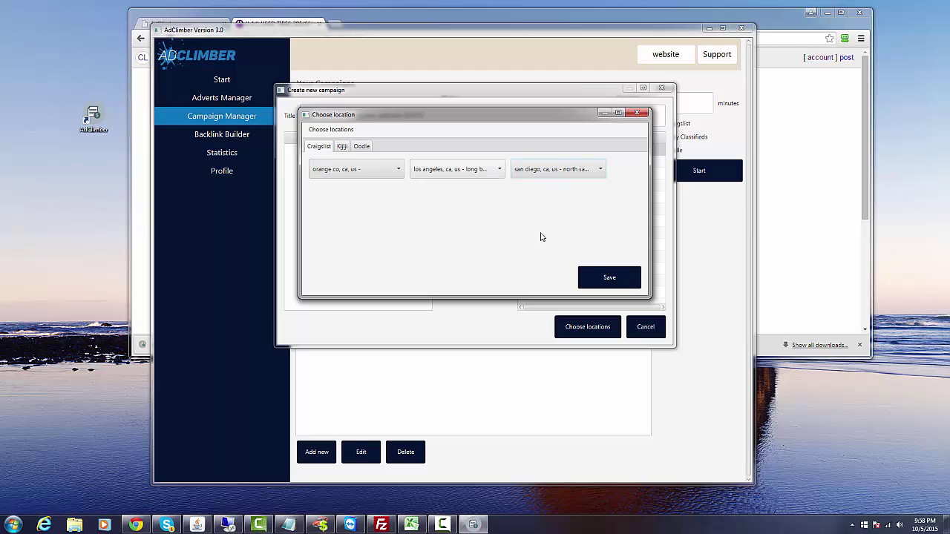
left_click(599, 278)
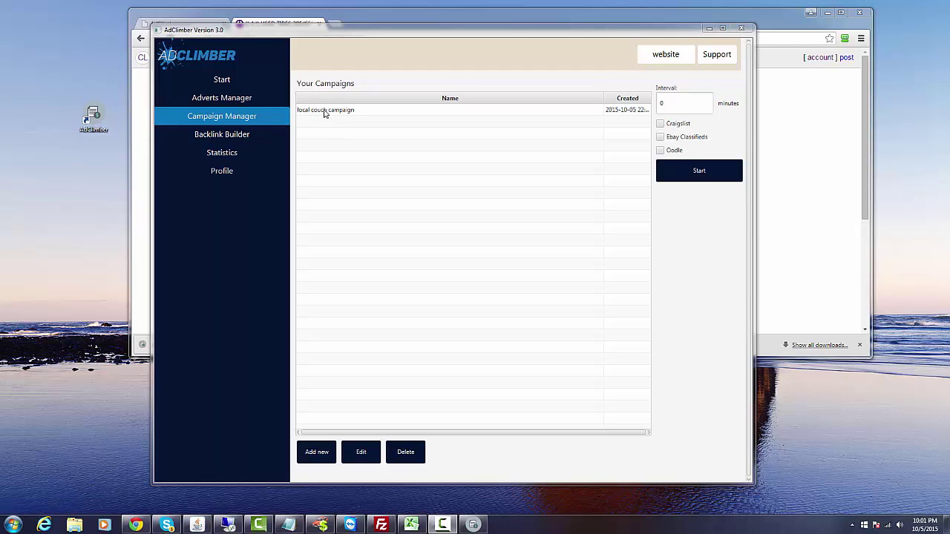
Run the local couch campaign every 5 minutes on Craigslist only, with Ebay Classifieds and Oodle unchecked.
left_click(323, 111)
left_click(663, 104)
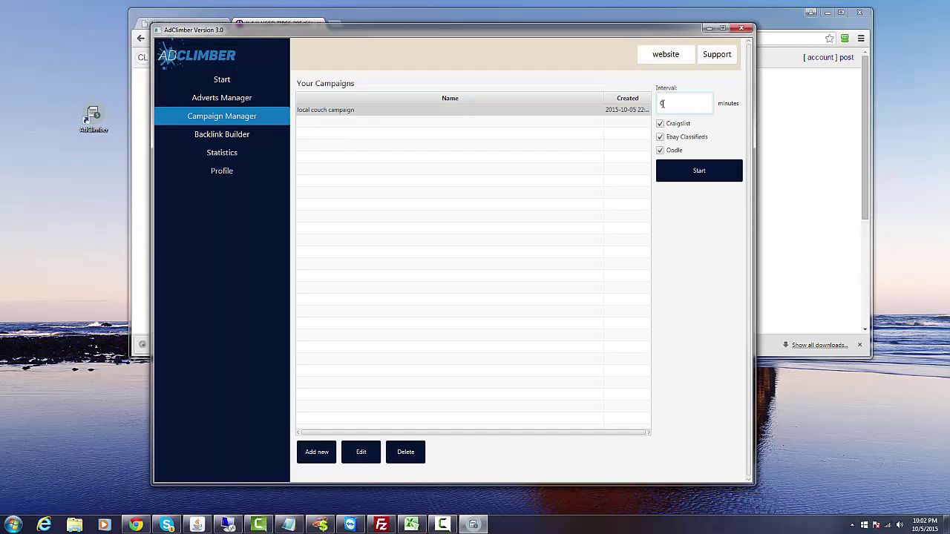
double_click(663, 104)
left_click(661, 137)
left_click(660, 150)
left_click(702, 171)
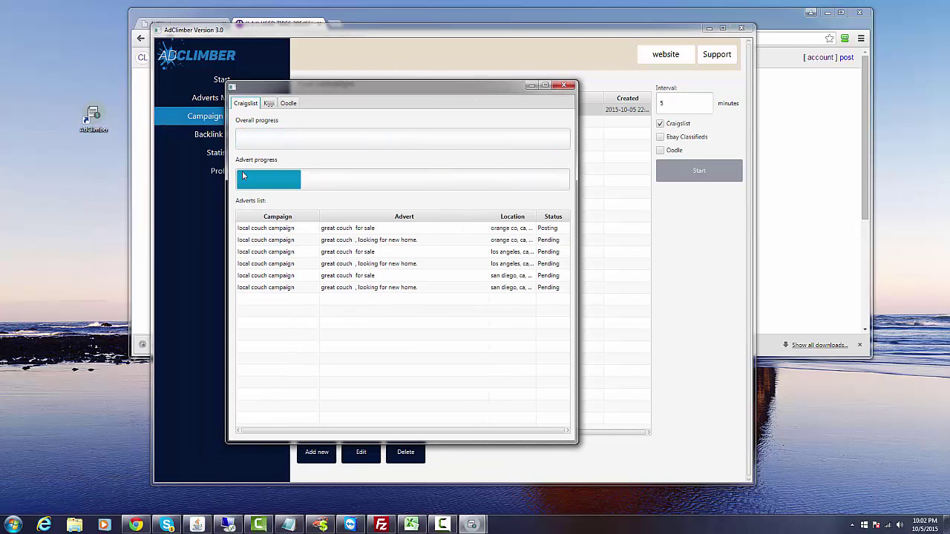
Glance at the Kijiji queue, return to the Craigslist queue, then bring Chrome forward.
left_click(270, 105)
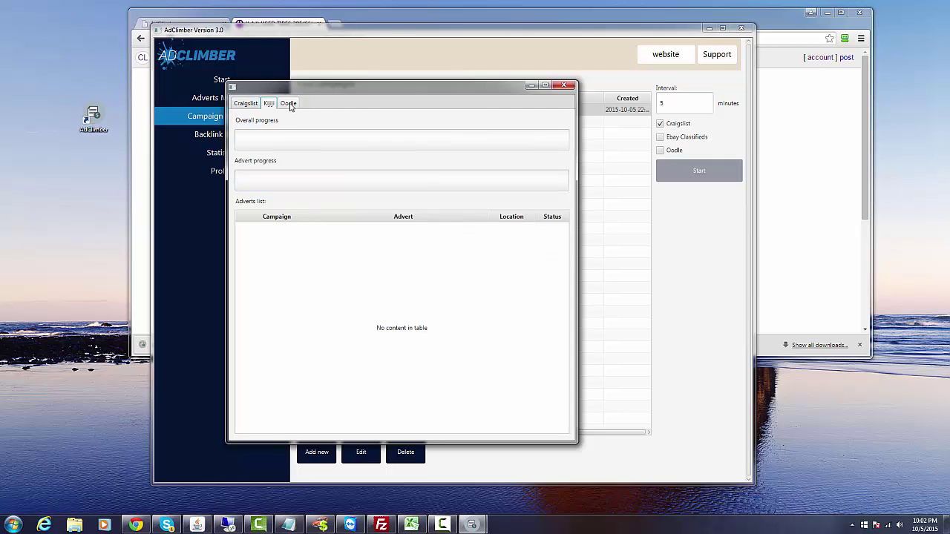
left_click(241, 104)
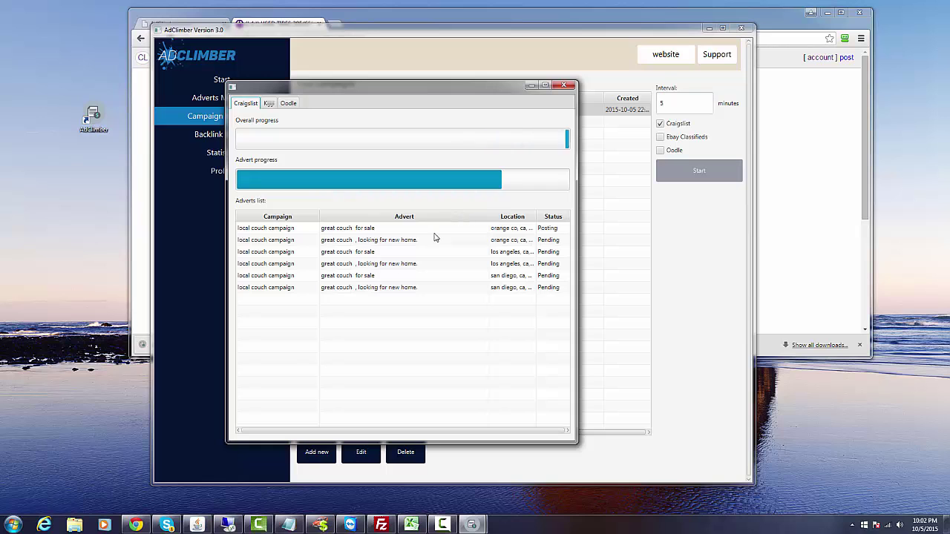
left_click(130, 525)
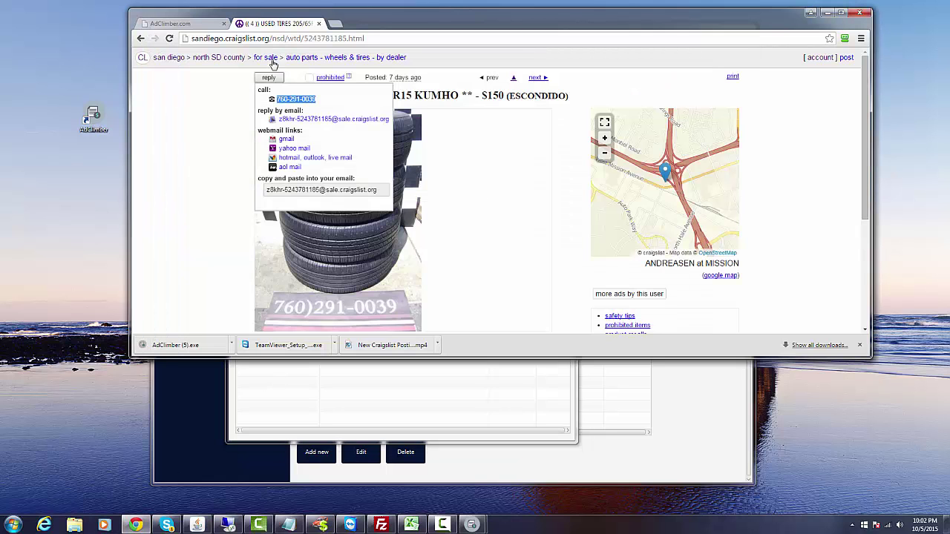
Drag Chrome off to the left to show 'great couch for sale' in orange co marked Posted.
left_click_drag(355, 28, 0, 51)
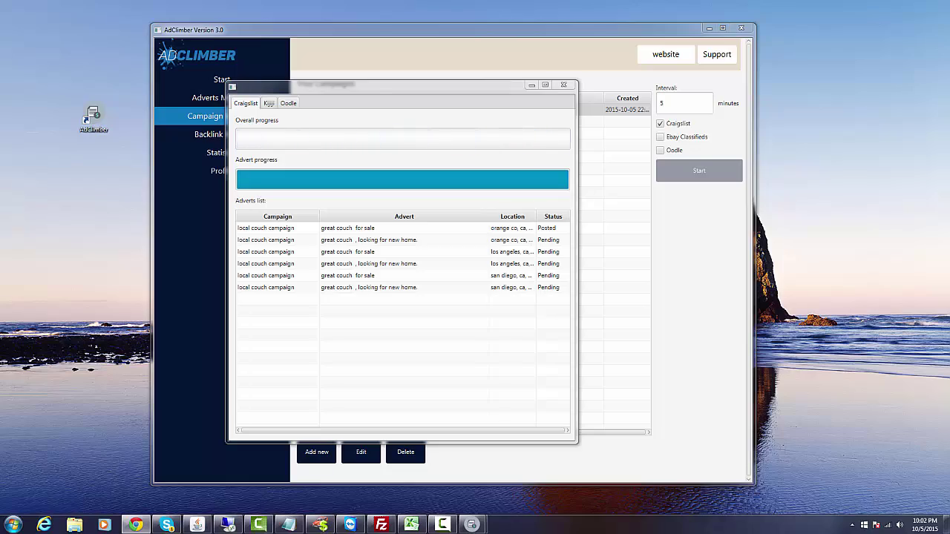
Drag Chrome's Craigslist account page back on screen beside the AdClimber progress dialog.
left_click_drag(0, 135, 471, 83)
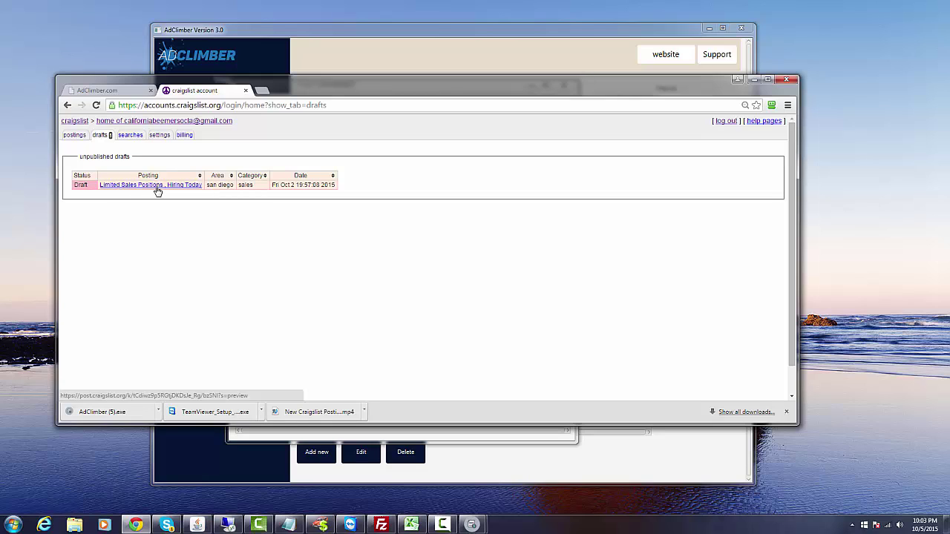
Filter the Craigslist postings to active ones and open the 'great couch for sale We won't be beat - $139' listing.
left_click(75, 135)
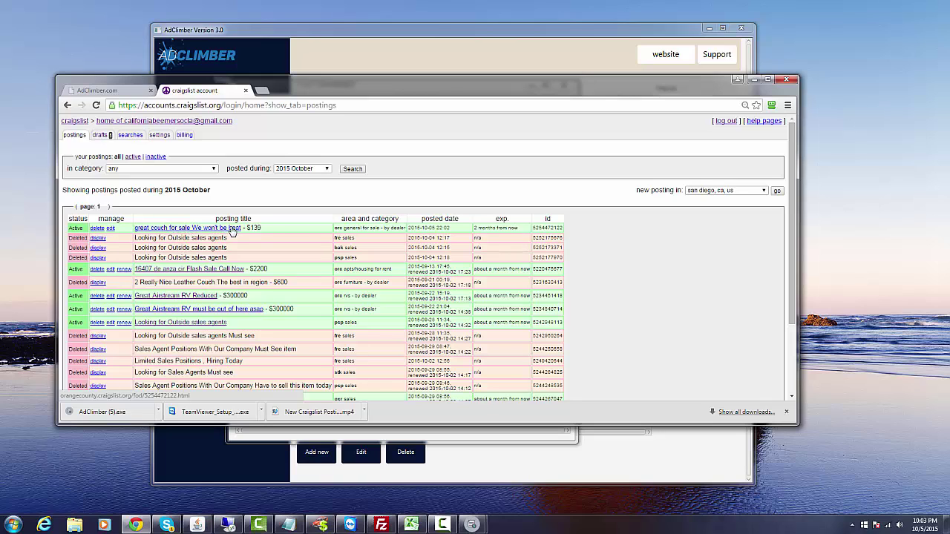
left_click(132, 156)
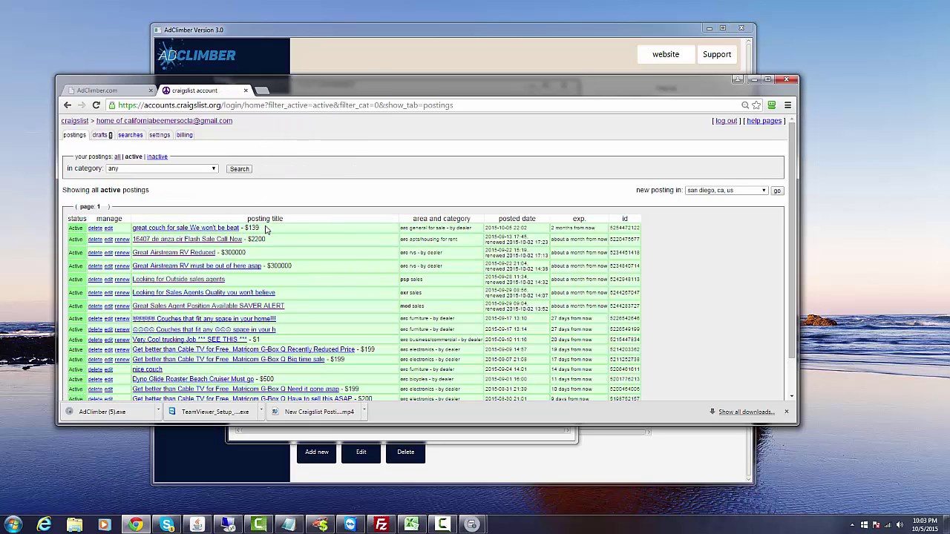
left_click_drag(261, 230, 158, 220)
left_click(156, 227)
left_click(155, 230)
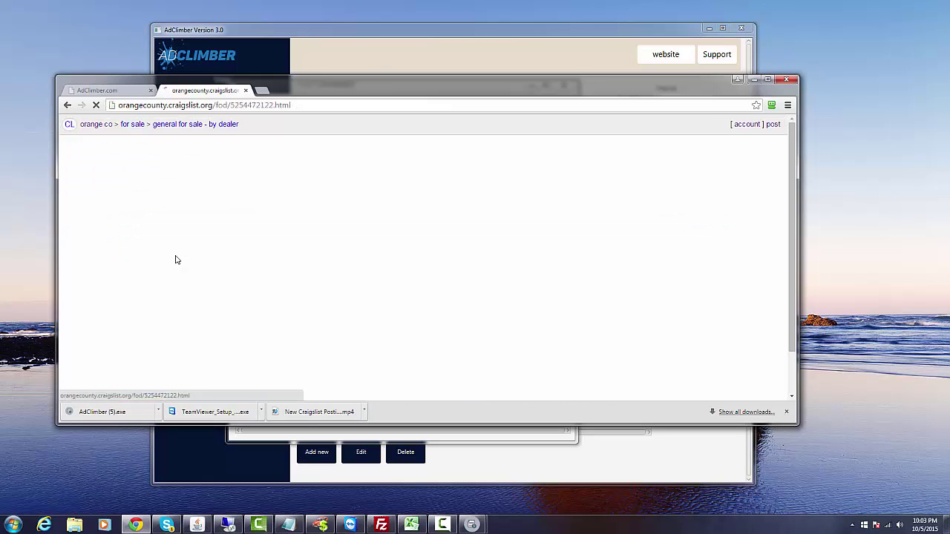
Look through the listing's jellyfish and desert photos, then minimize Chrome back to AdClimber.
scroll(134, 236, "down", 3)
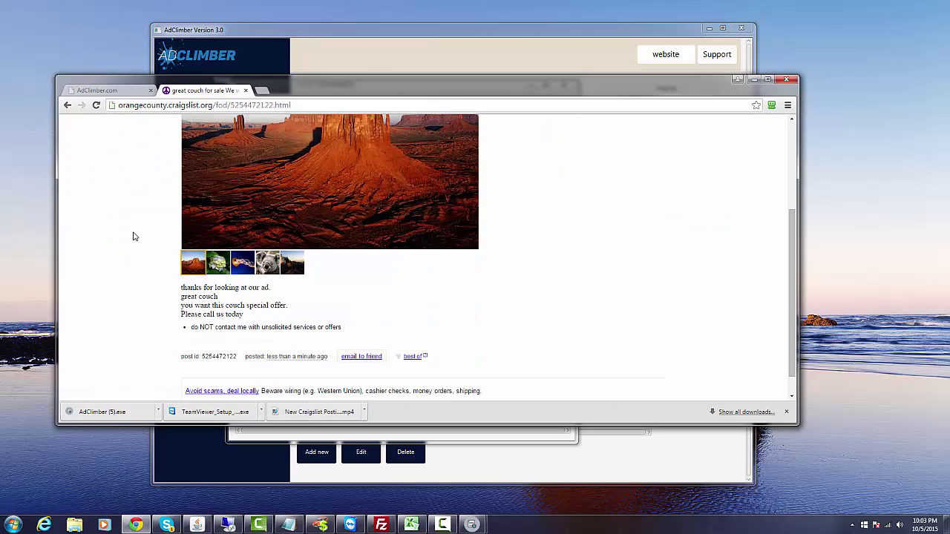
left_click(243, 262)
scroll(216, 289, "up", 3)
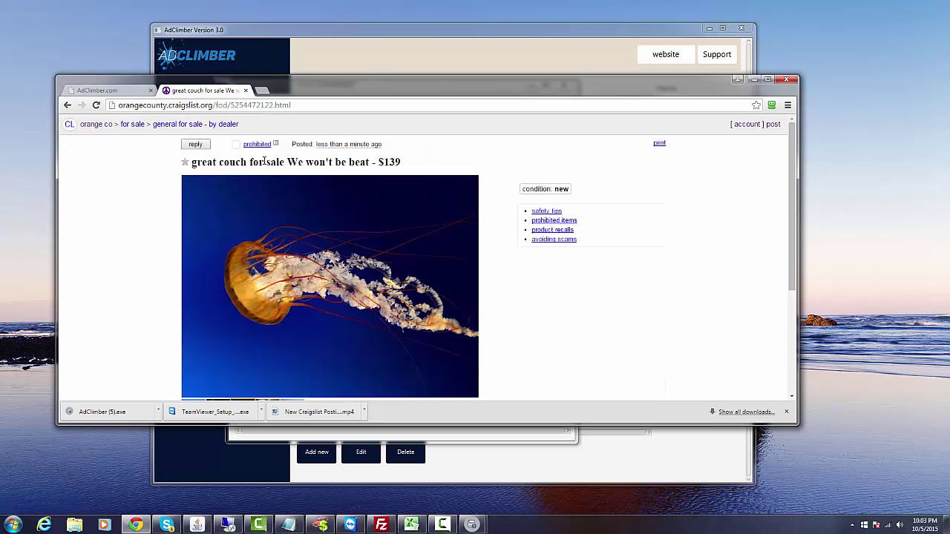
scroll(178, 193, "down", 3)
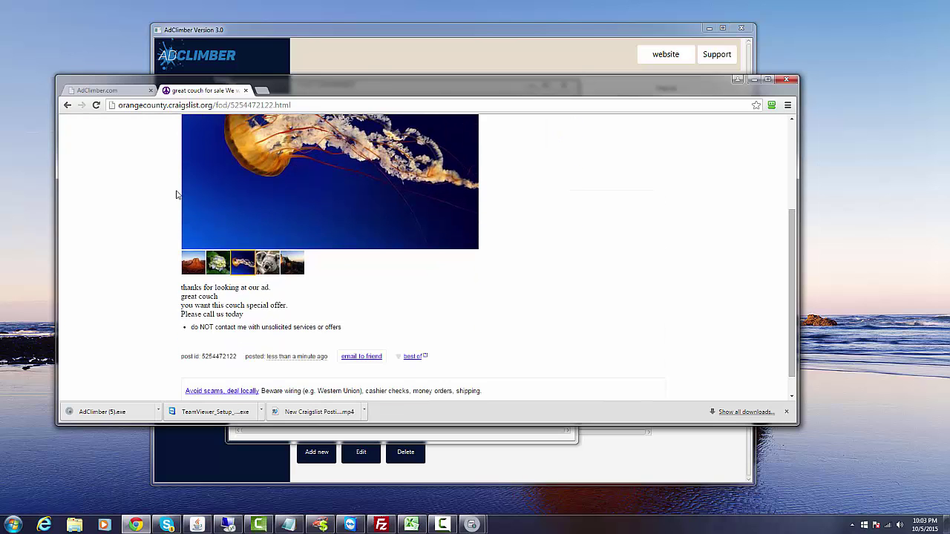
left_click(193, 263)
scroll(194, 303, "up", 3)
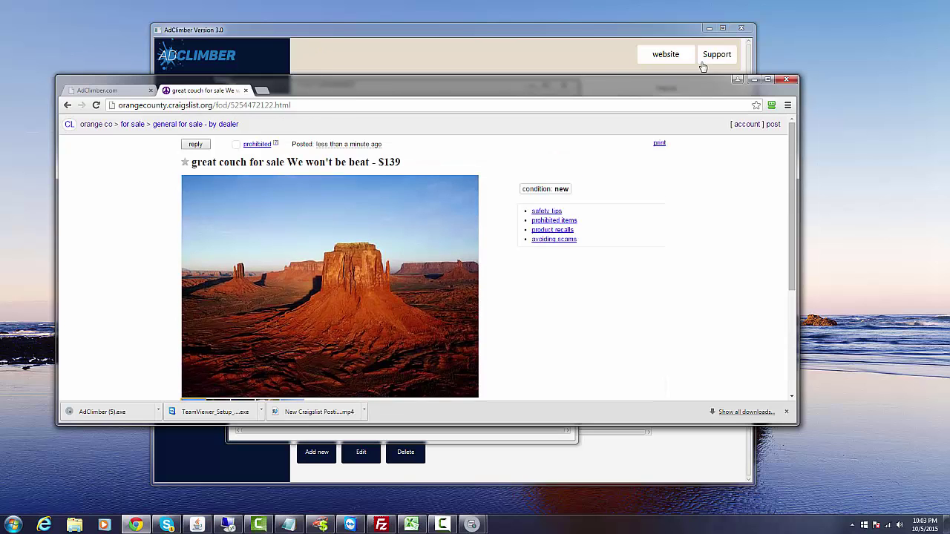
left_click(752, 80)
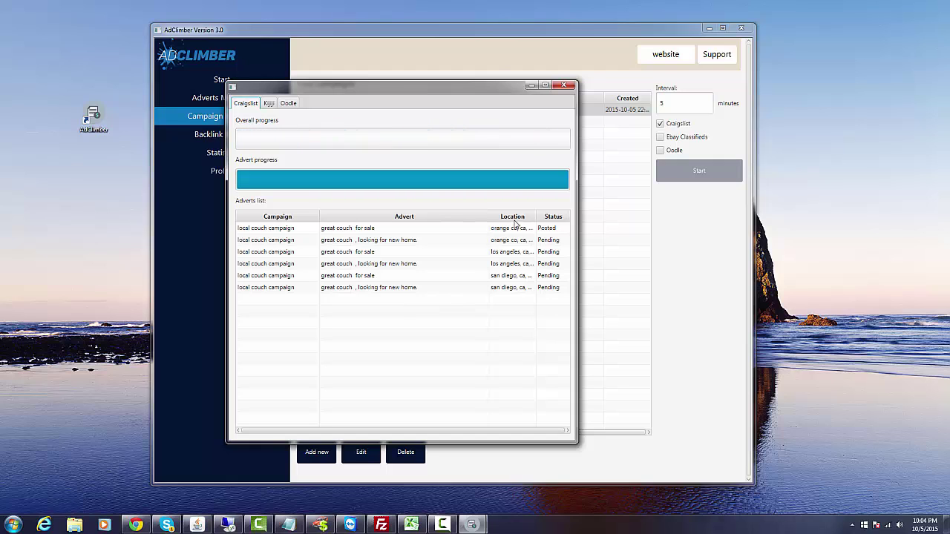
Widen the adverts list's Location column and shift the progress window left to reveal the campaign list.
left_click_drag(488, 216, 540, 217)
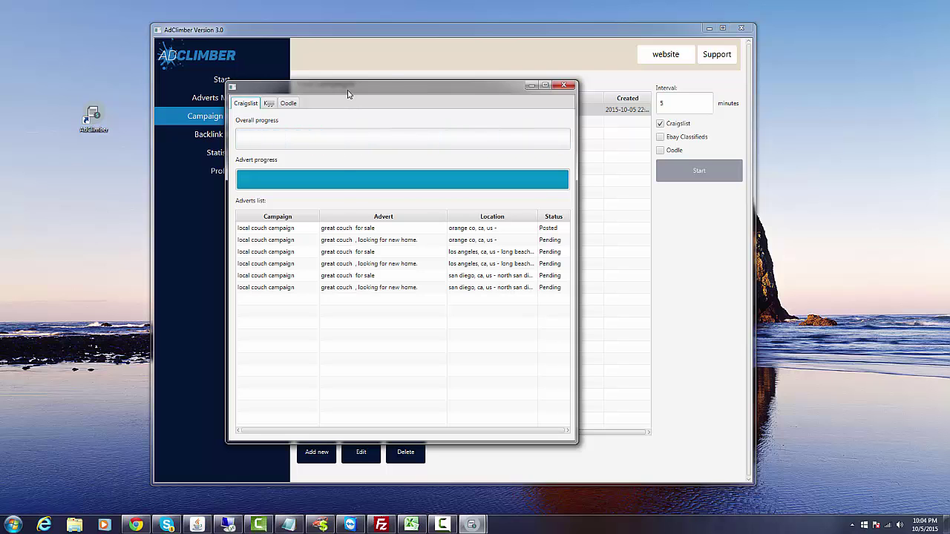
left_click_drag(348, 93, 179, 105)
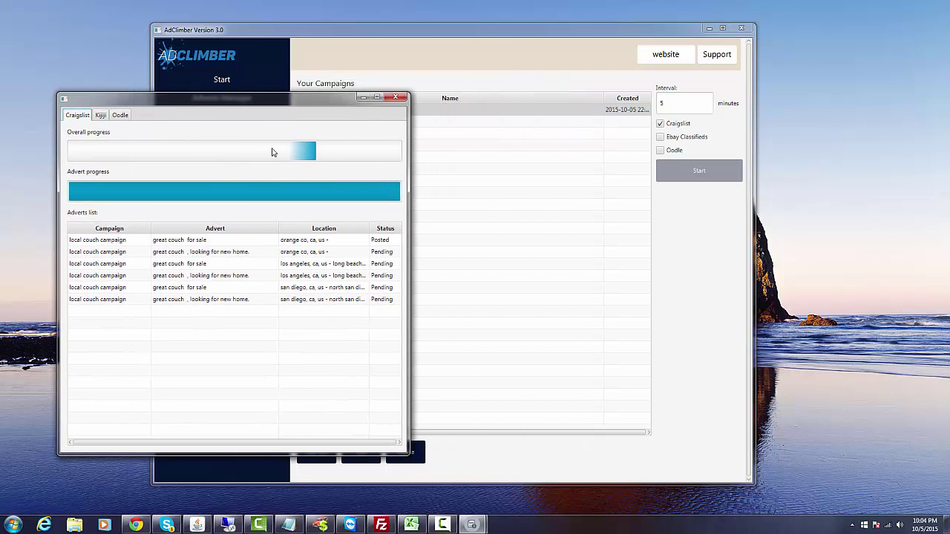
left_click(333, 36)
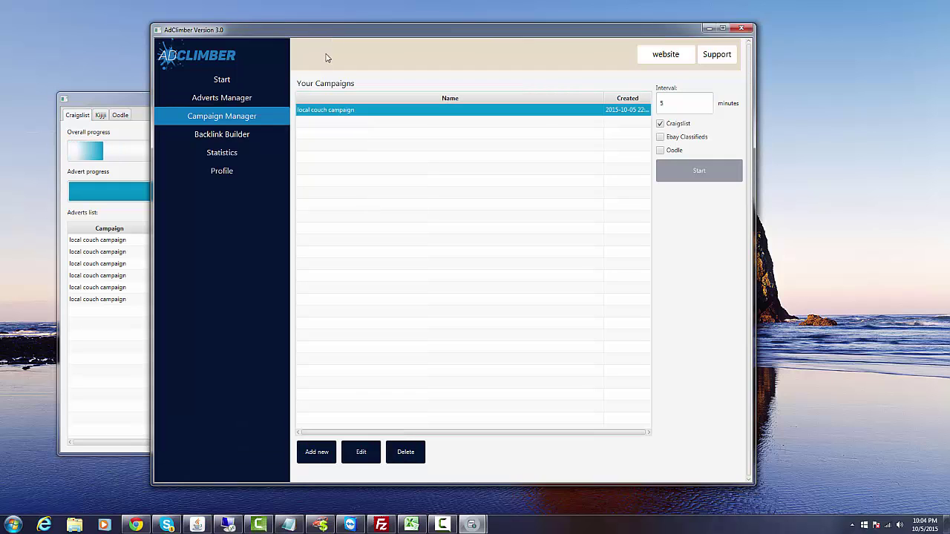
Save backlink keywords 'craigslist posting software, advertising software, mac friendly craigslist software' and begin adding a promoted link.
left_click(245, 138)
left_click(371, 125)
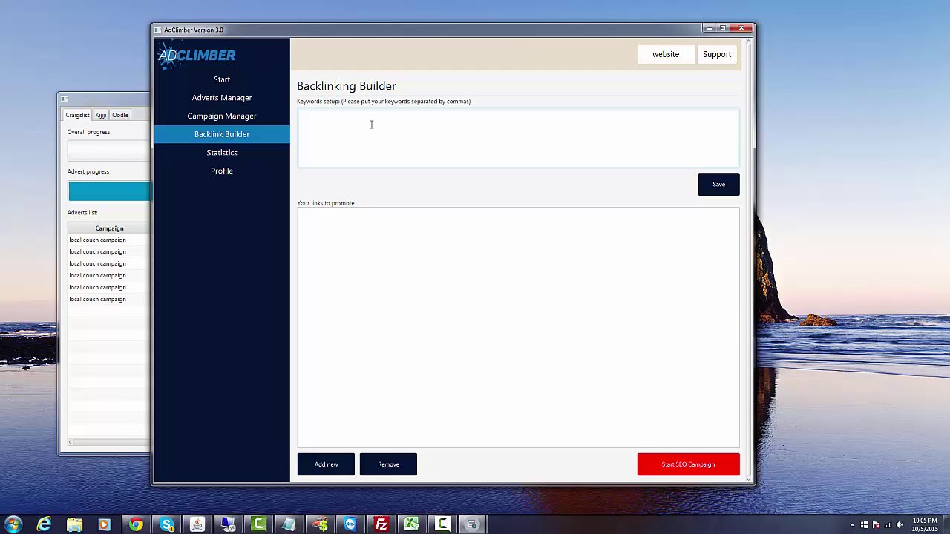
type("craigslist posting software, advertising software, mac friendly cra")
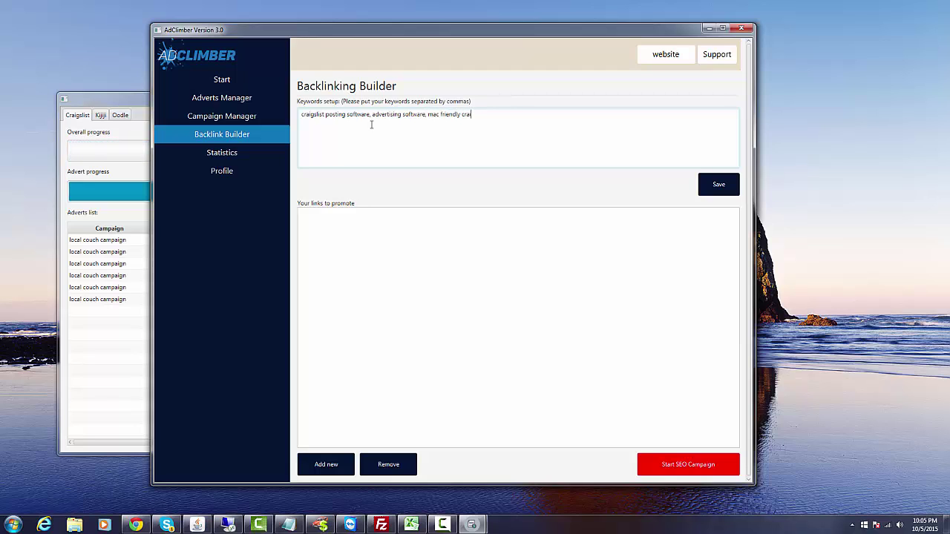
type("igslist software")
left_click(715, 189)
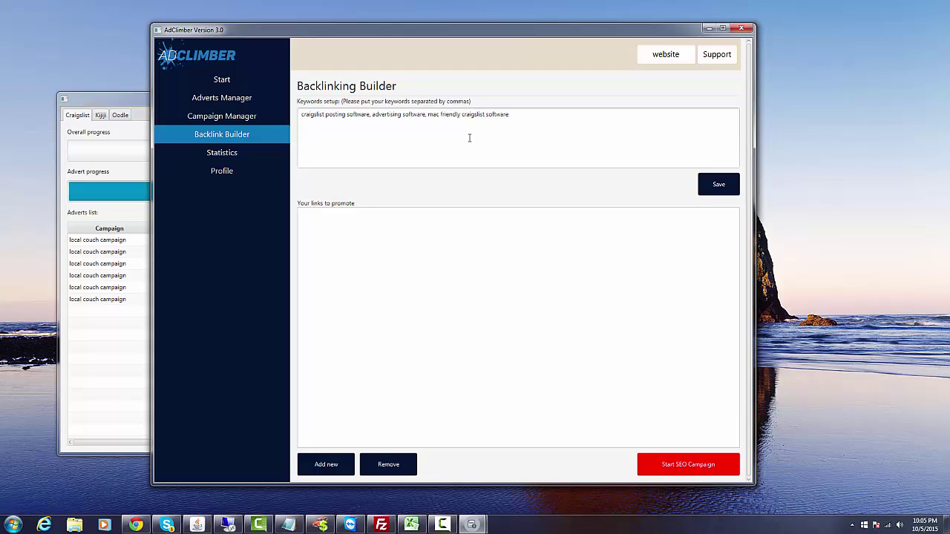
left_click(326, 464)
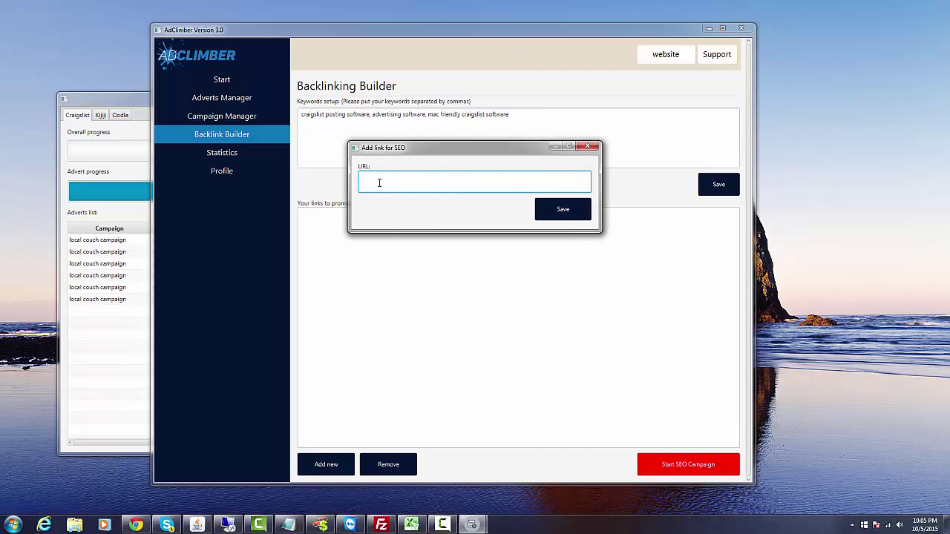
type("http://www.adclimber.com")
left_click(558, 213)
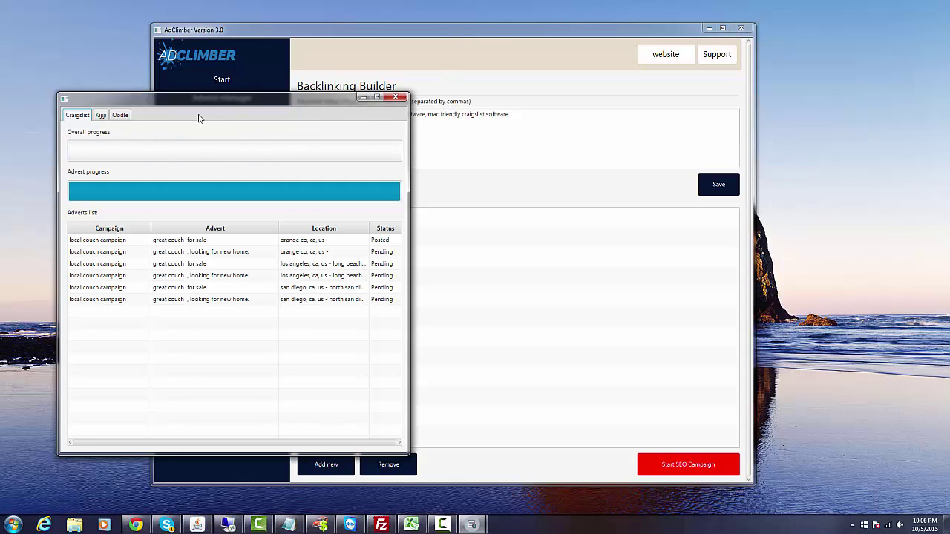
left_click_drag(197, 99, 161, 100)
Check the profile's stored Craigslist password and Google Plus username, then return to Campaign Manager.
left_click(438, 167)
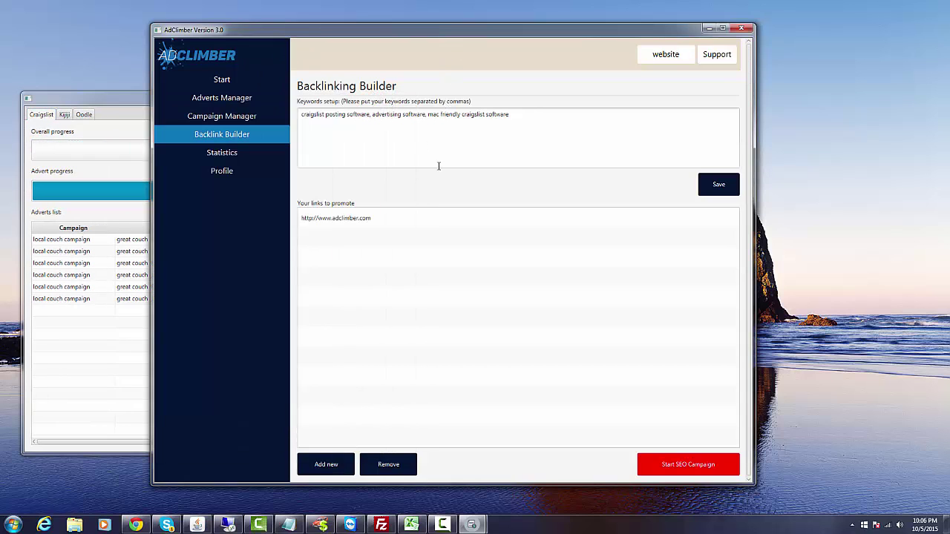
left_click(240, 172)
double_click(438, 217)
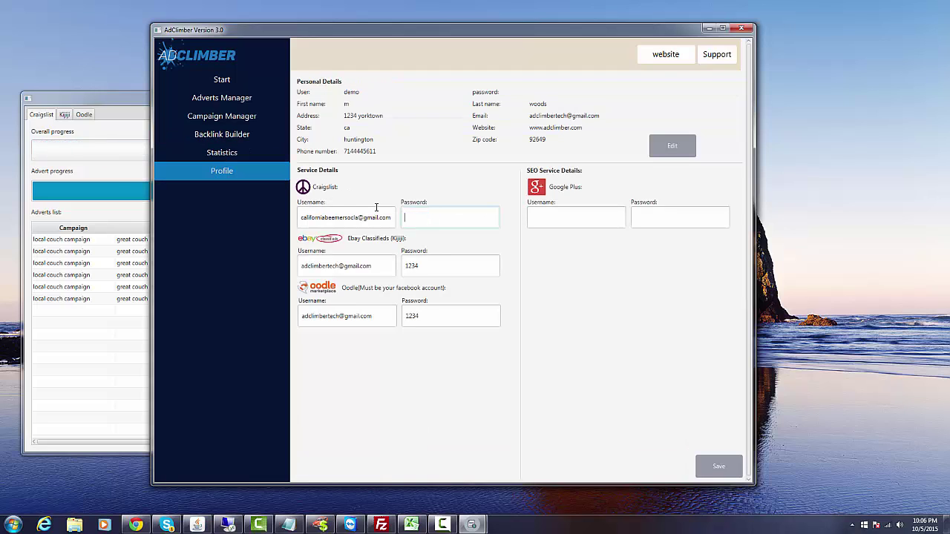
left_click(594, 217)
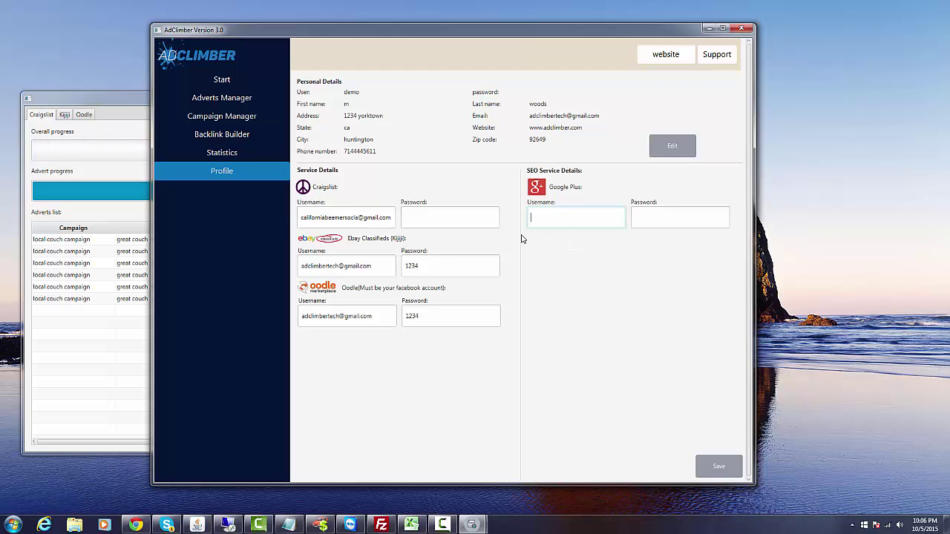
left_click(220, 125)
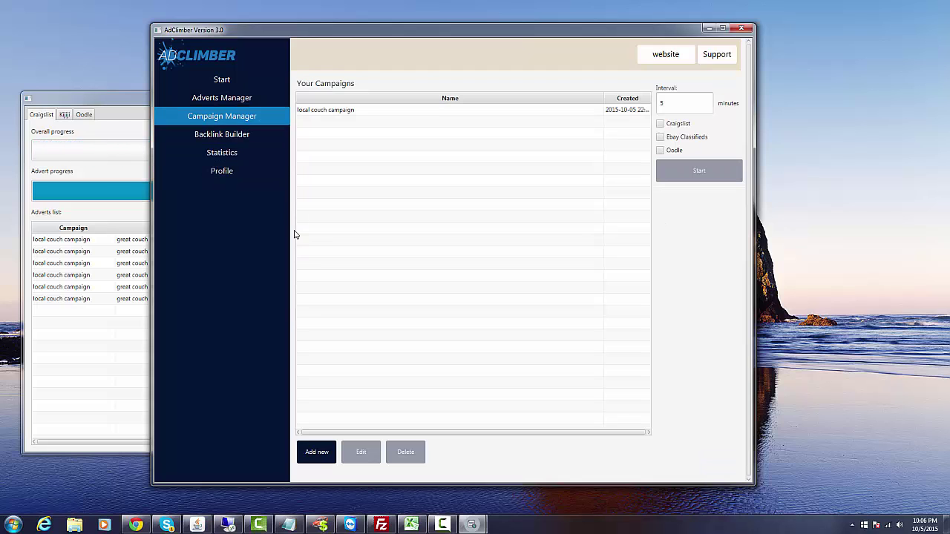
Reopen Backlink Builder and bring the Adverts posting progress window forward.
left_click(227, 139)
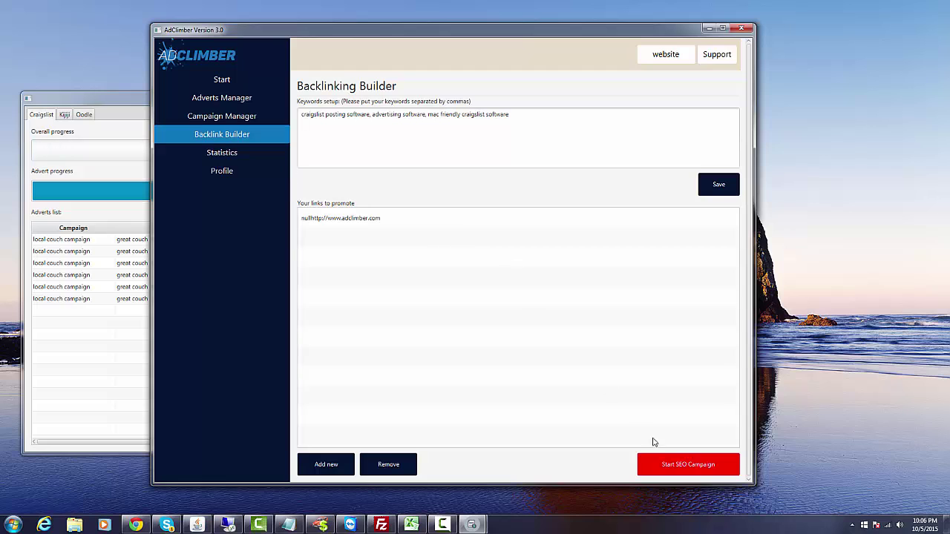
left_click(130, 100)
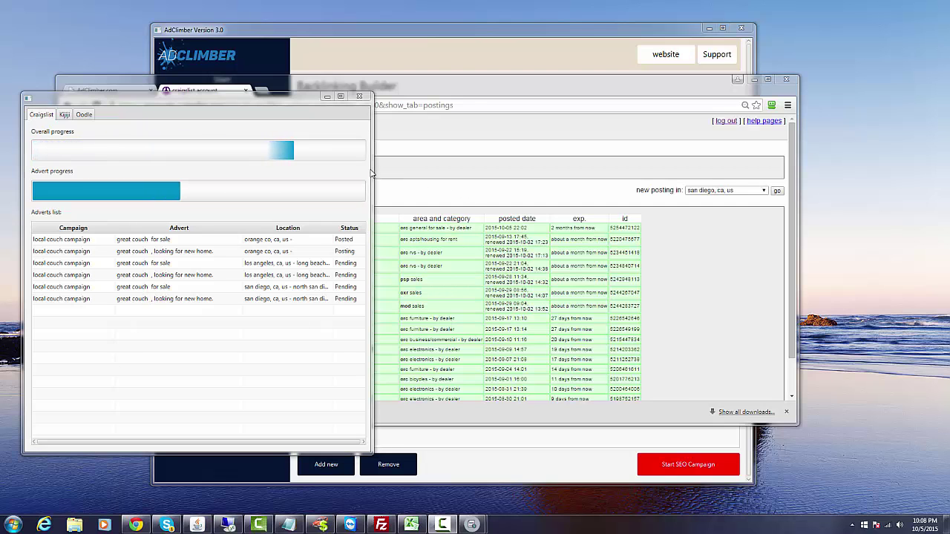
Bring the Chrome window with the active Craigslist postings to the front.
left_click(416, 198)
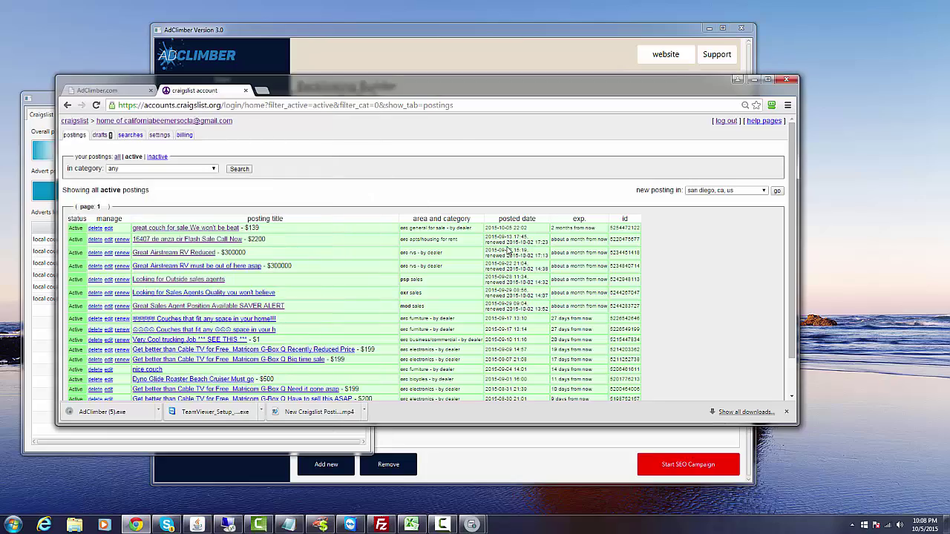
Keep Chrome minimized until the second advert posts, then restore it to see 'great couch , looking for new home' listed.
left_click_drag(410, 95, 444, 106)
left_click(785, 93)
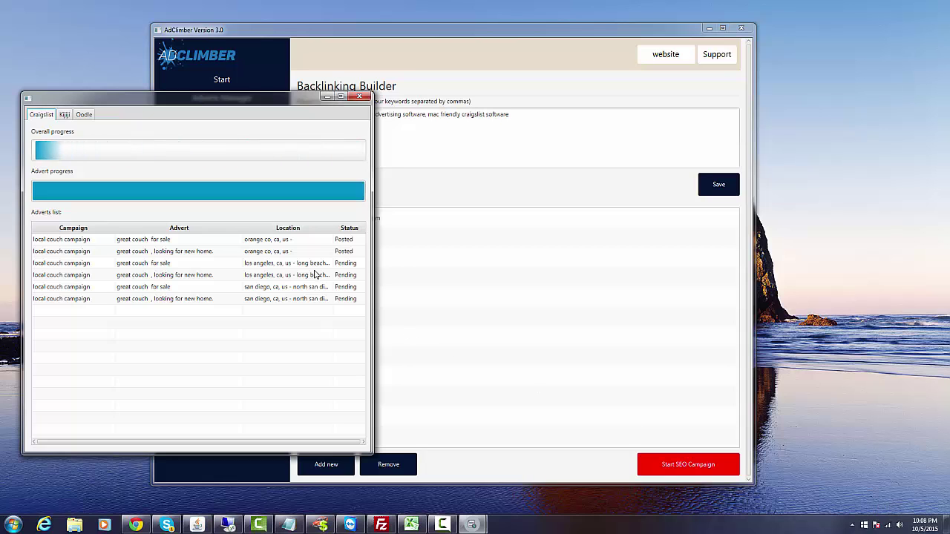
left_click(135, 525)
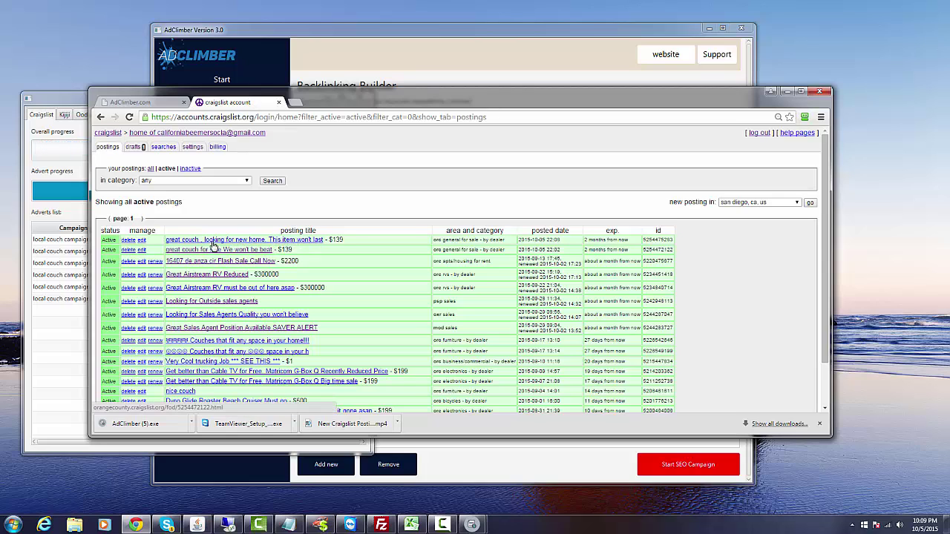
Open the 'great couch , looking for new home' listing, review its photos and description, then minimize Chrome.
left_click(215, 240)
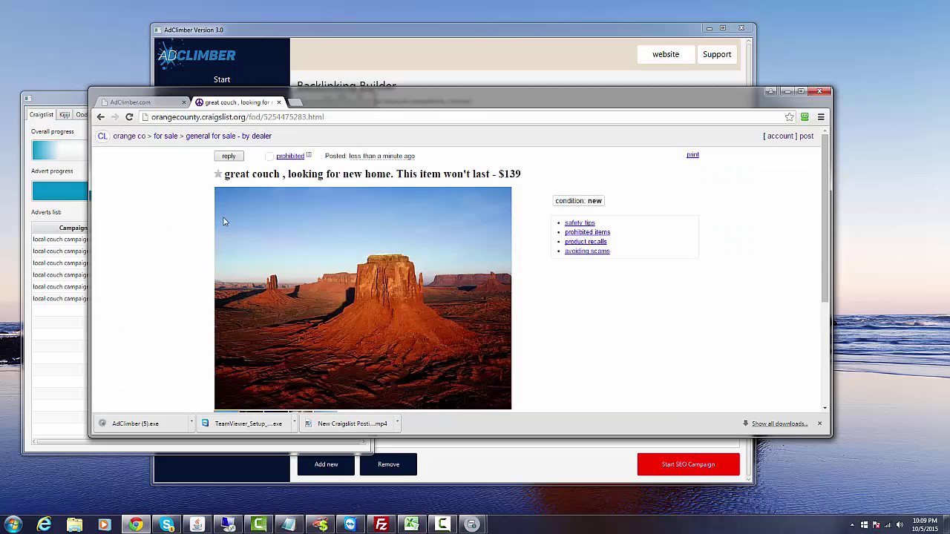
left_click_drag(234, 174, 384, 207)
scroll(202, 293, "down", 2)
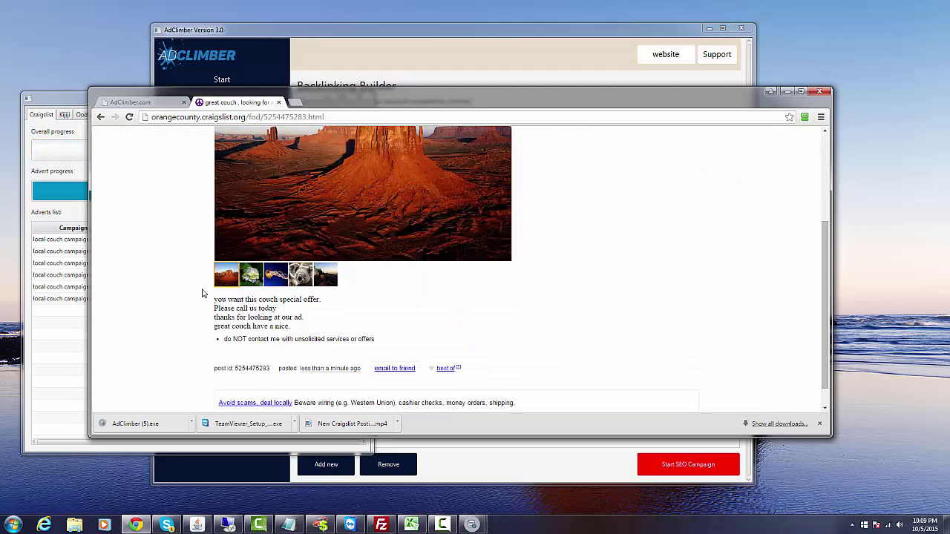
left_click_drag(276, 300, 292, 318)
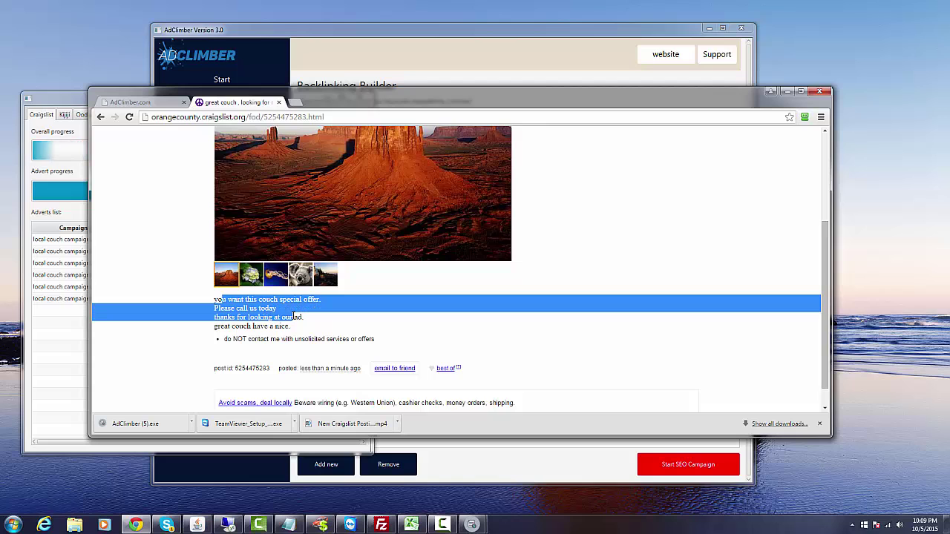
scroll(193, 238, "up", 2)
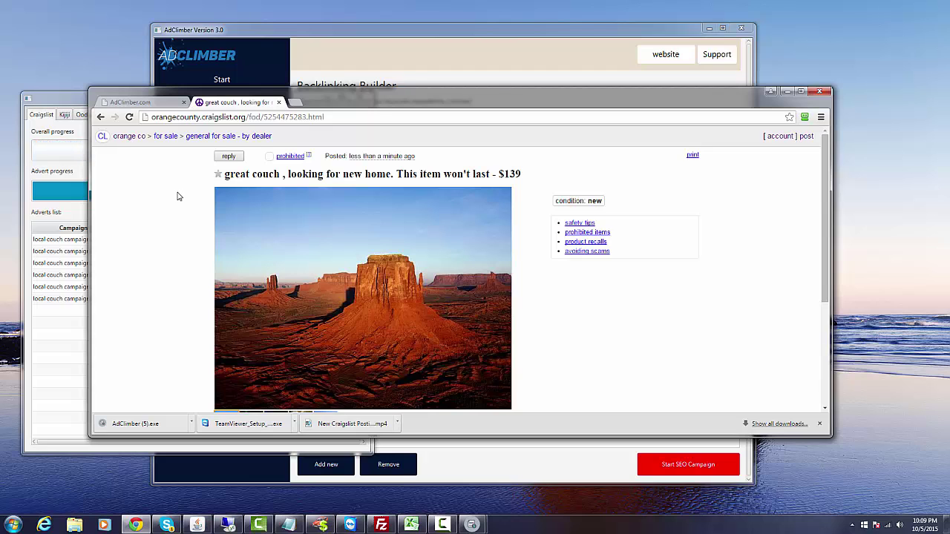
left_click(788, 91)
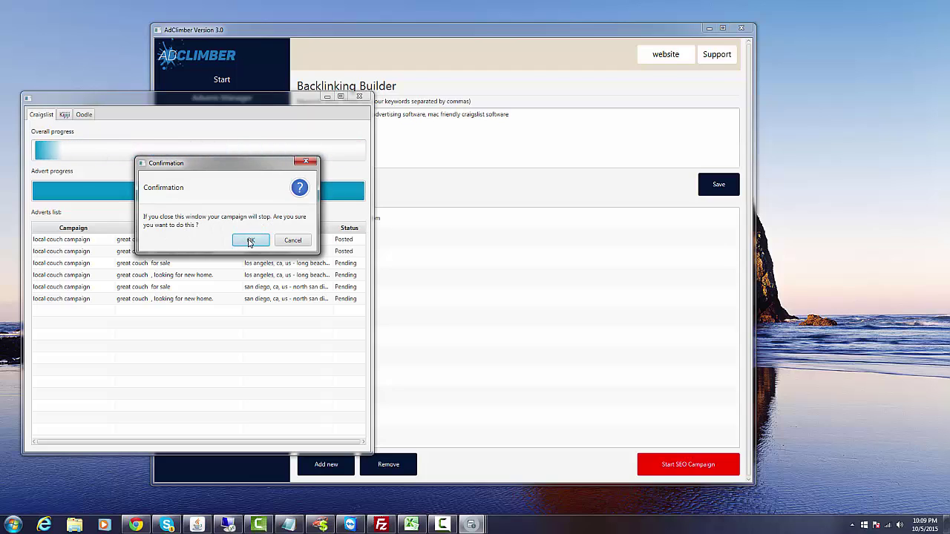
Close the posting progress window and confirm that the couch campaign stops.
left_click(249, 241)
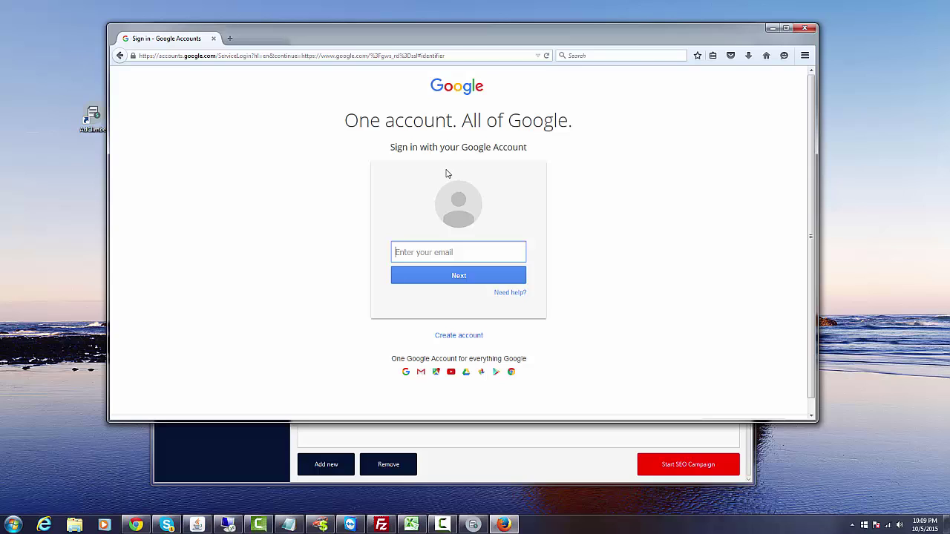
Submit the Google sign-in form with an empty email, then close the Firefox sign-in window.
key("Return")
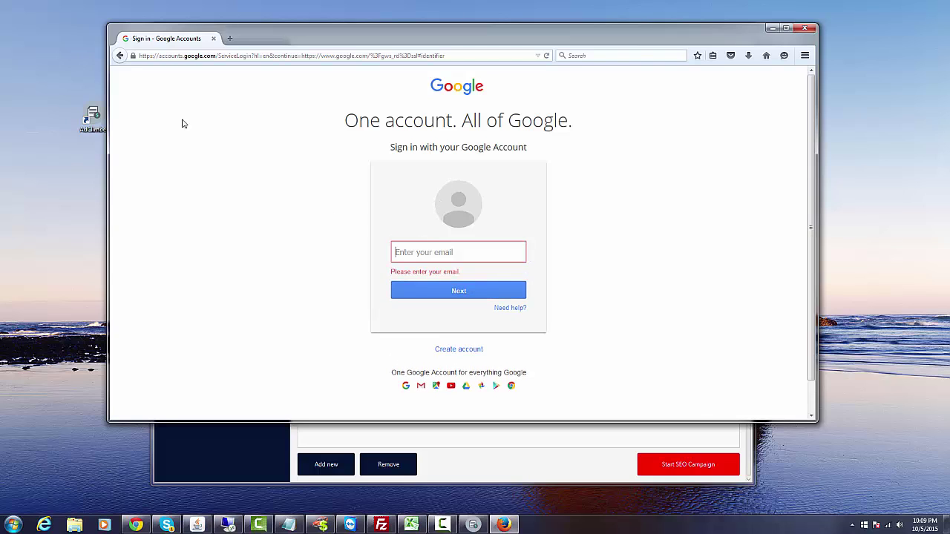
left_click(807, 30)
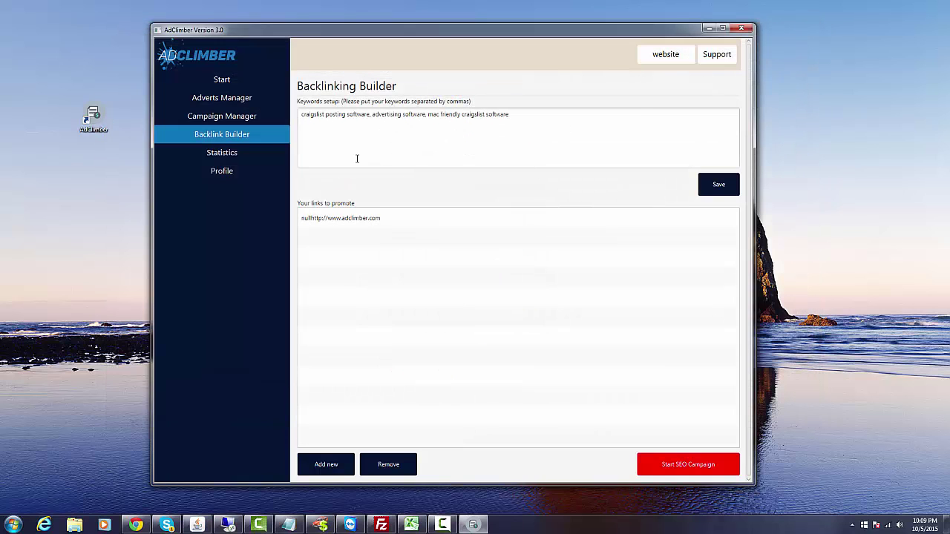
Save the Google Plus username and password in the AdClimber profile and return to the Backlinking Builder.
left_click(221, 172)
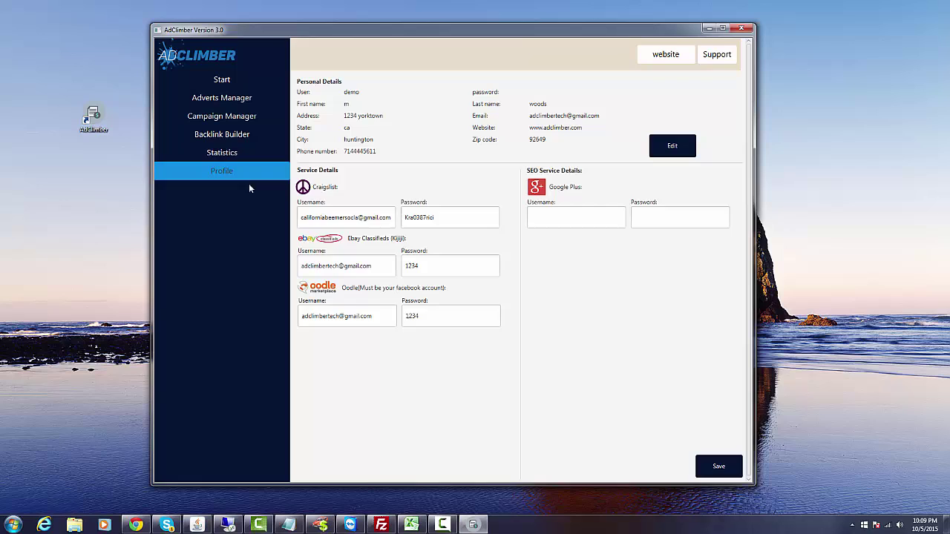
left_click(542, 219)
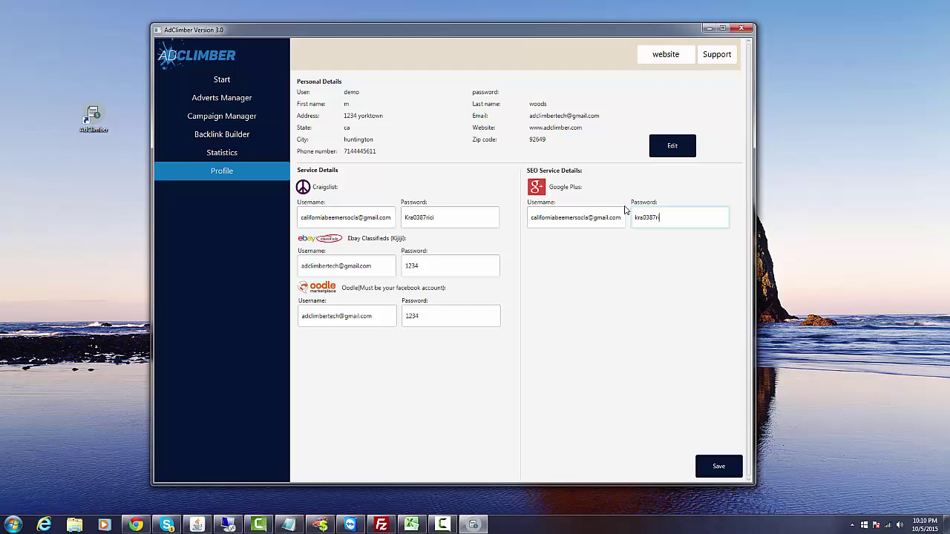
left_click(717, 465)
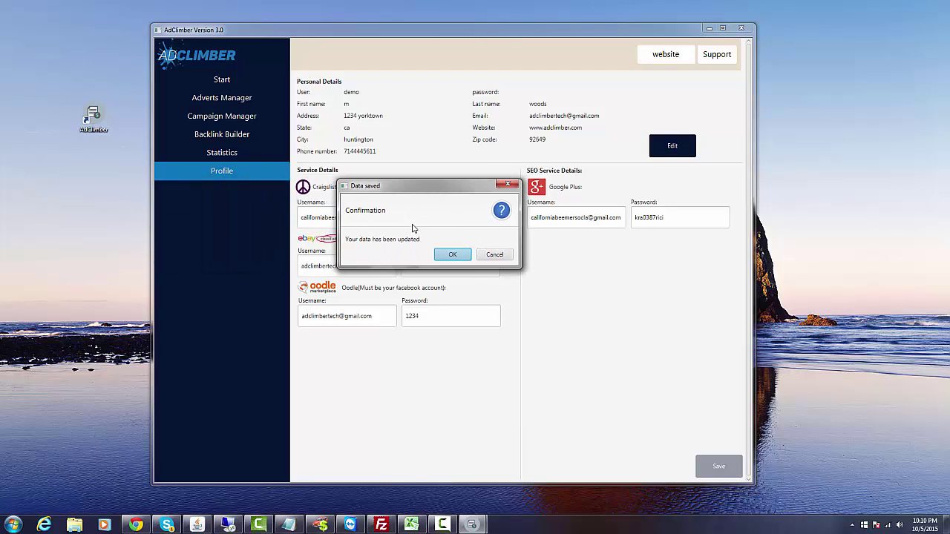
left_click(460, 259)
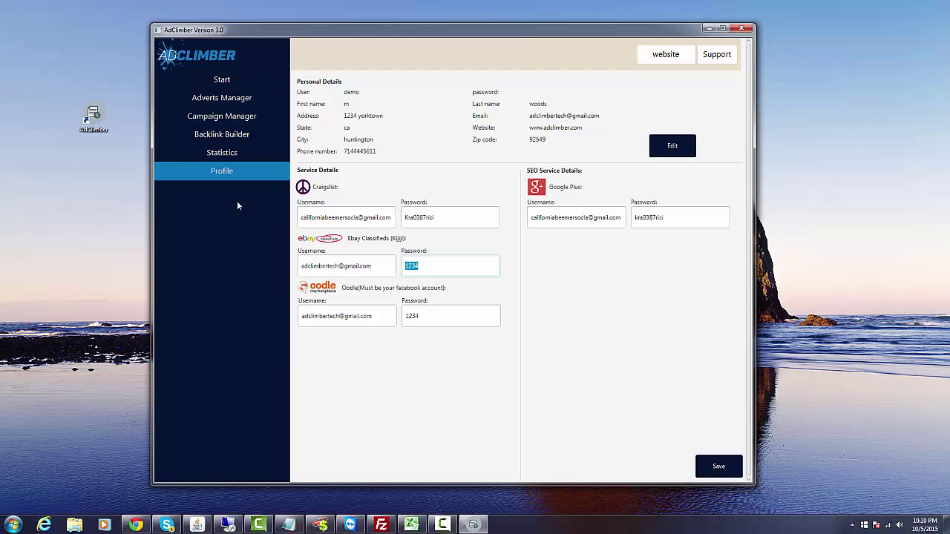
left_click(222, 135)
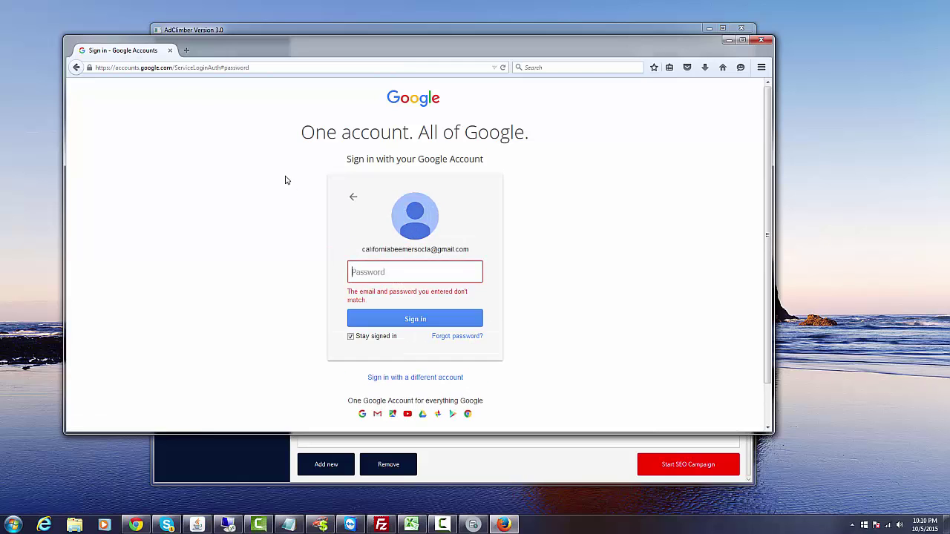
Close the Firefox Google sign-in window showing the password error.
left_click(762, 39)
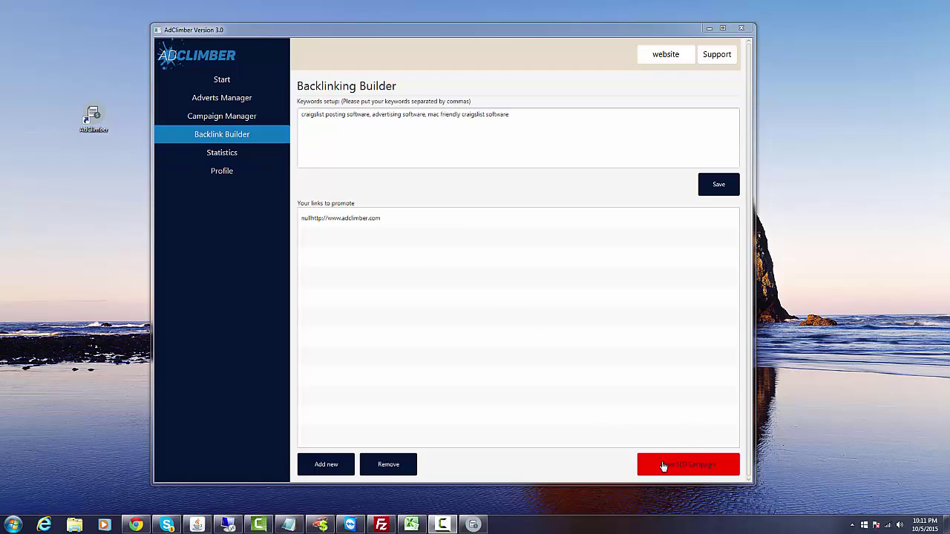
Remove the broken nullhttp link from the list and launch the SEO campaign.
left_click(341, 221)
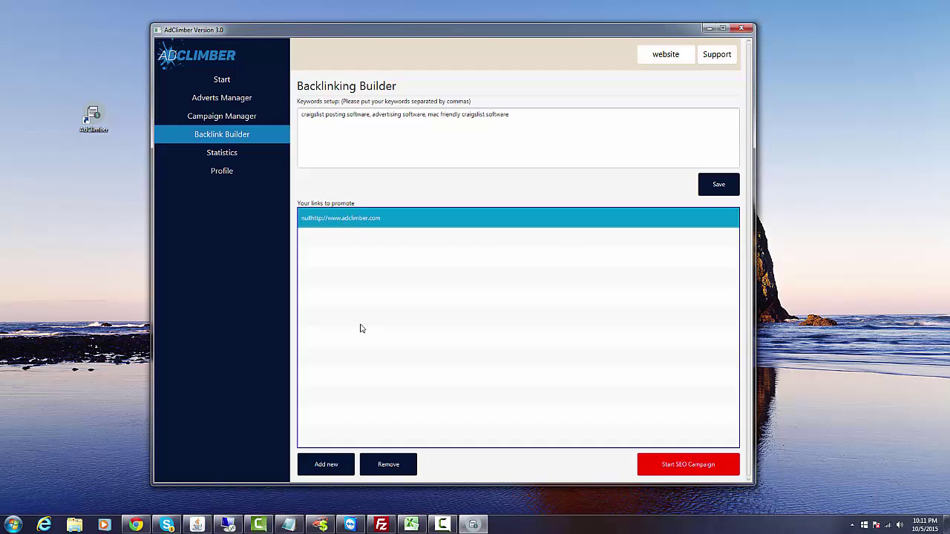
left_click(373, 464)
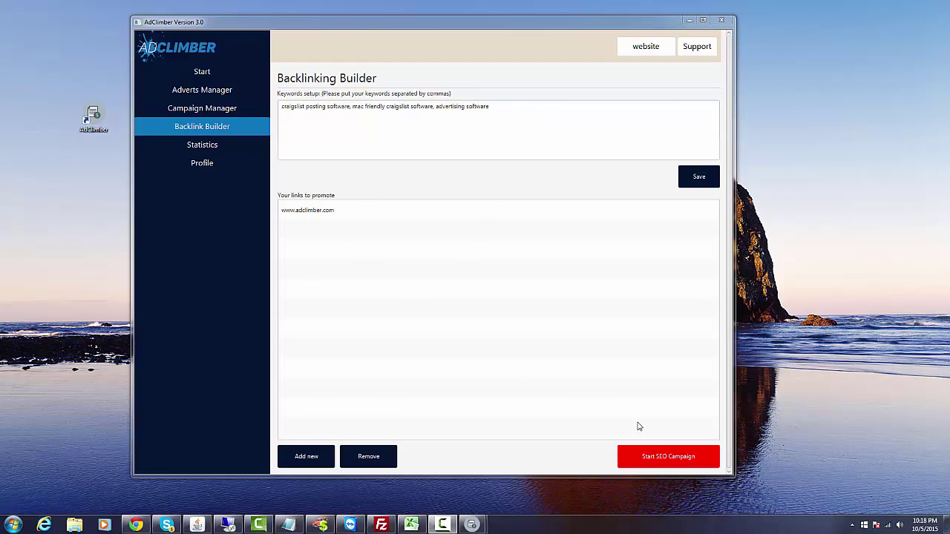
left_click(665, 460)
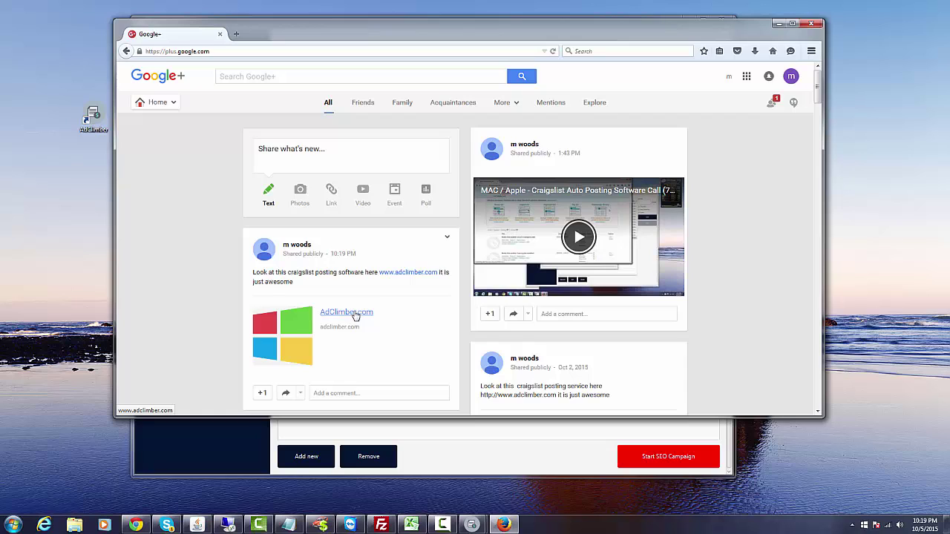
Refresh the Google+ feed and share the mac friendly and advertising software posts.
key("F5")
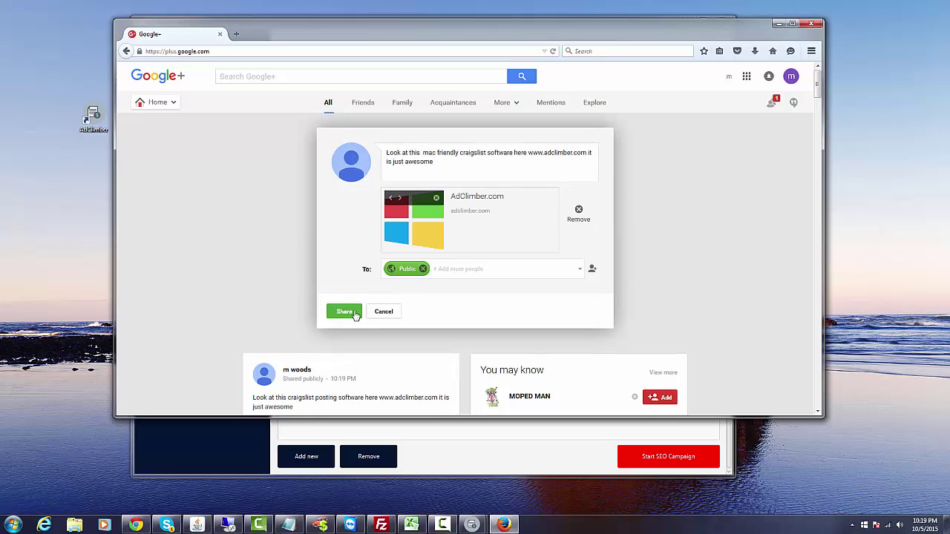
left_click(345, 312)
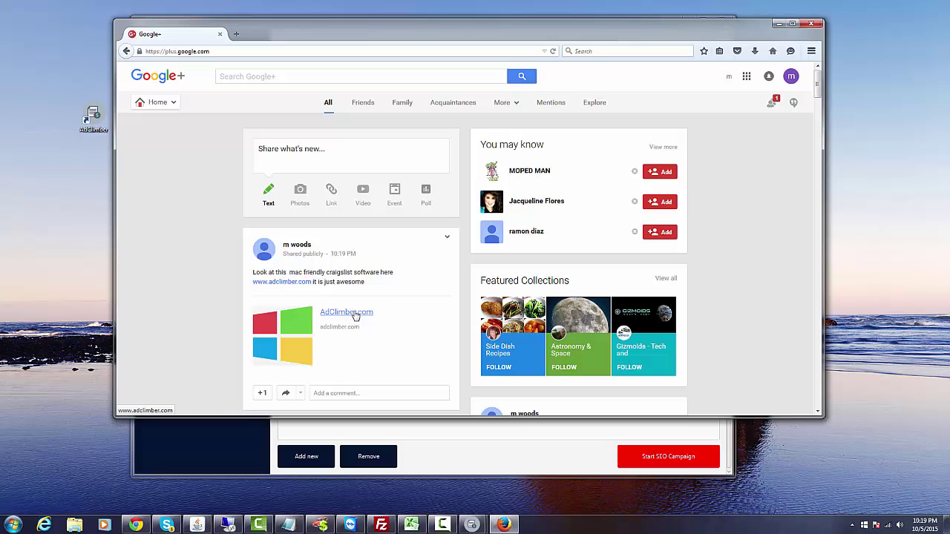
key("F5")
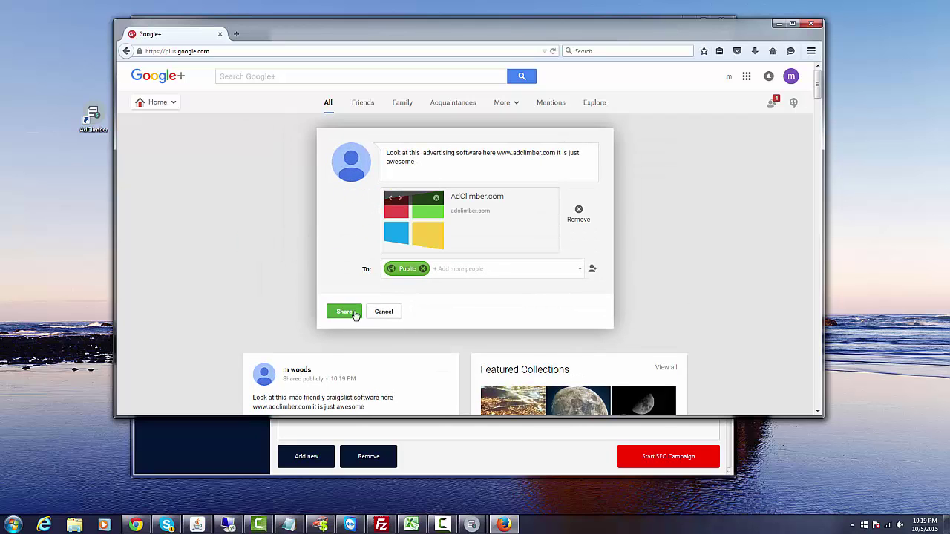
left_click(344, 311)
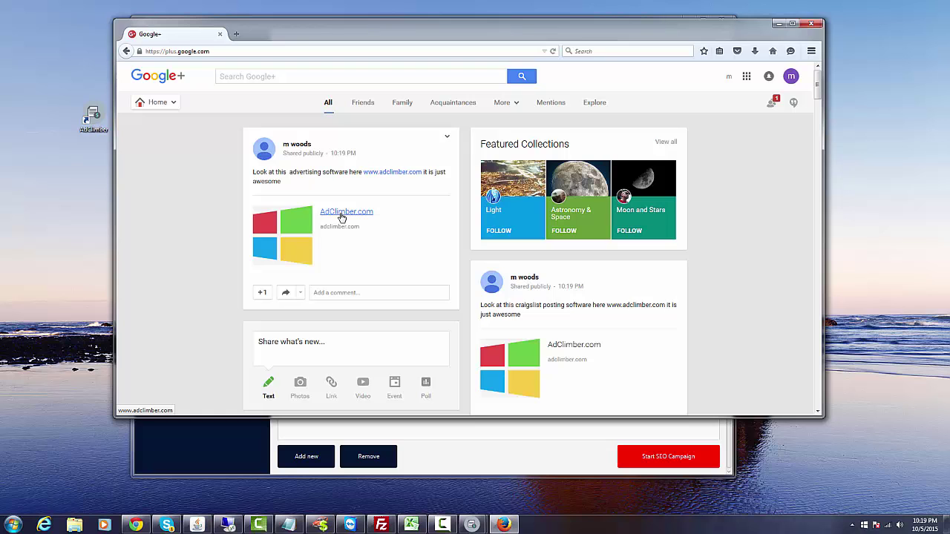
Open the AdClimber.com link from the post to check the site, then close that window.
left_click(341, 215)
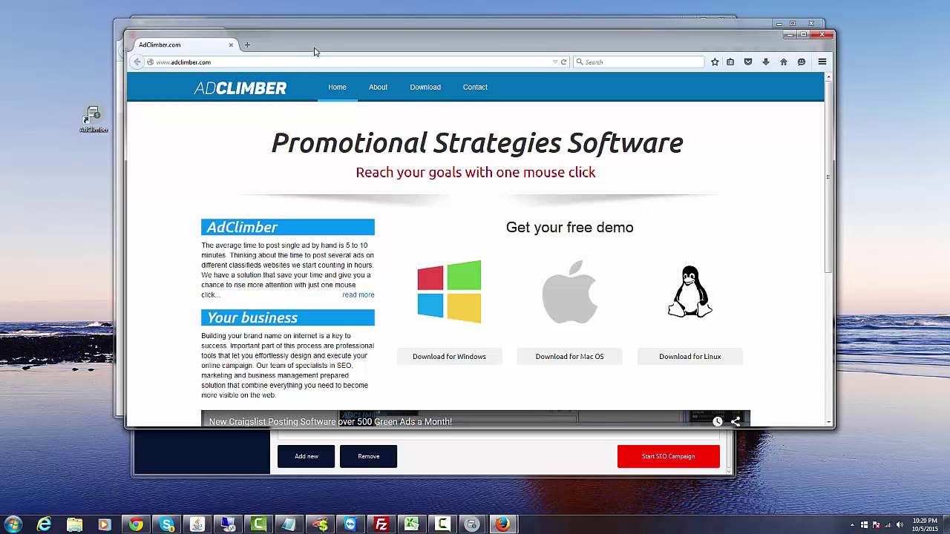
left_click_drag(314, 51, 314, 60)
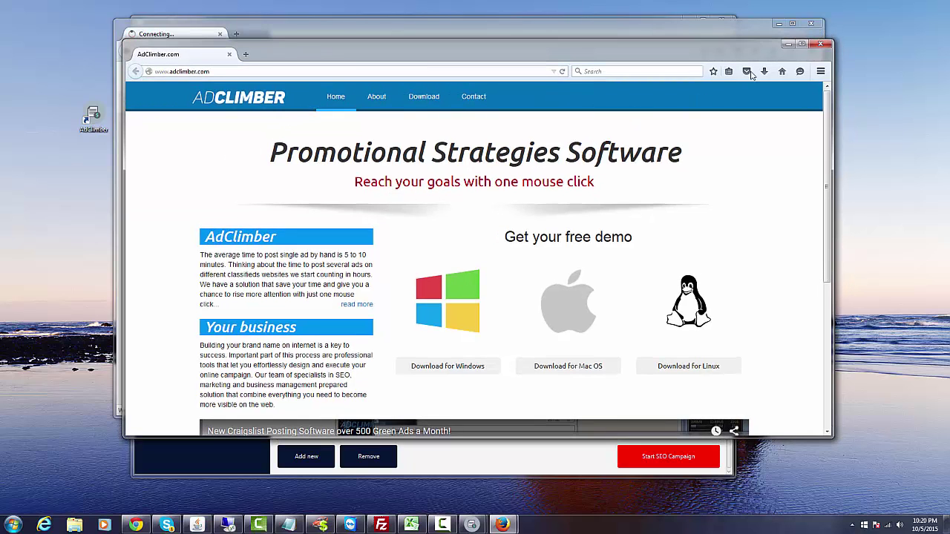
left_click(820, 44)
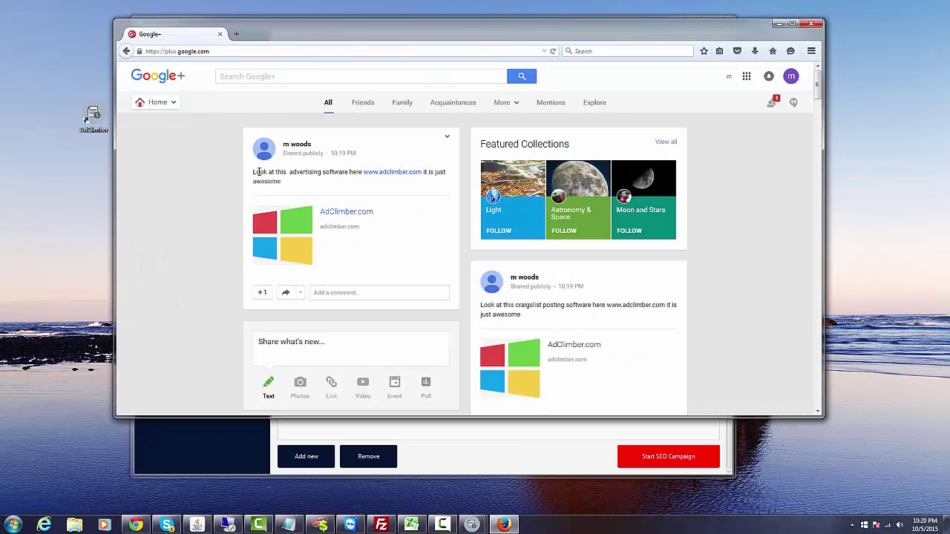
Close the Google+ browser and open AdClimber's Campaign Manager list.
left_click(812, 24)
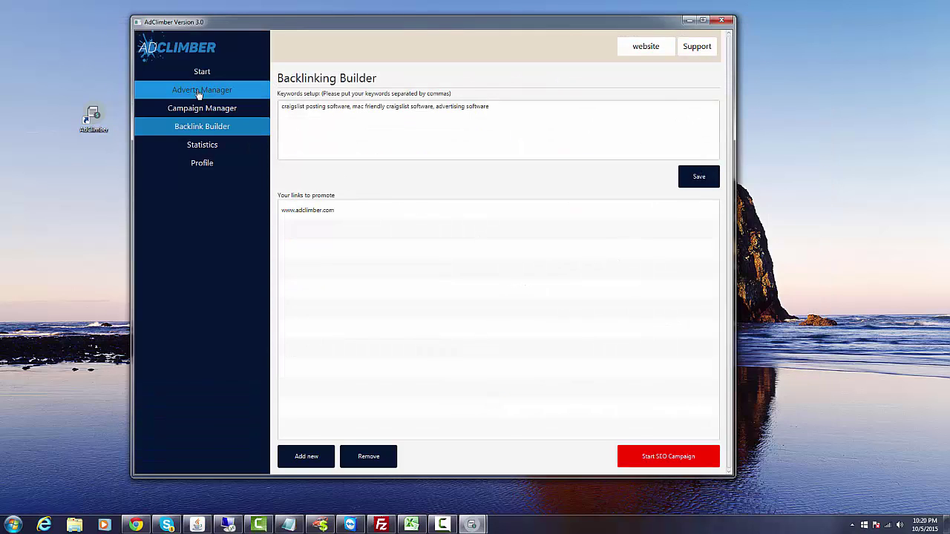
left_click(199, 92)
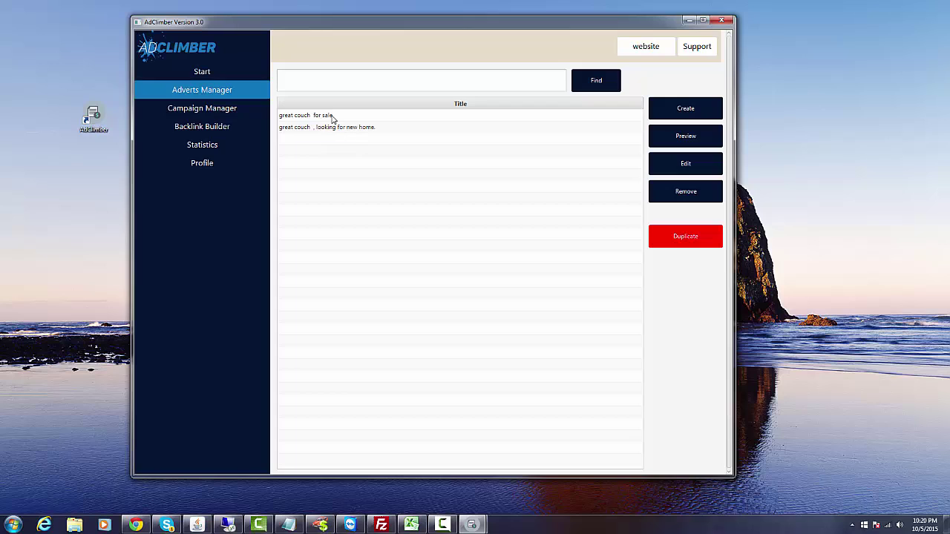
left_click(214, 112)
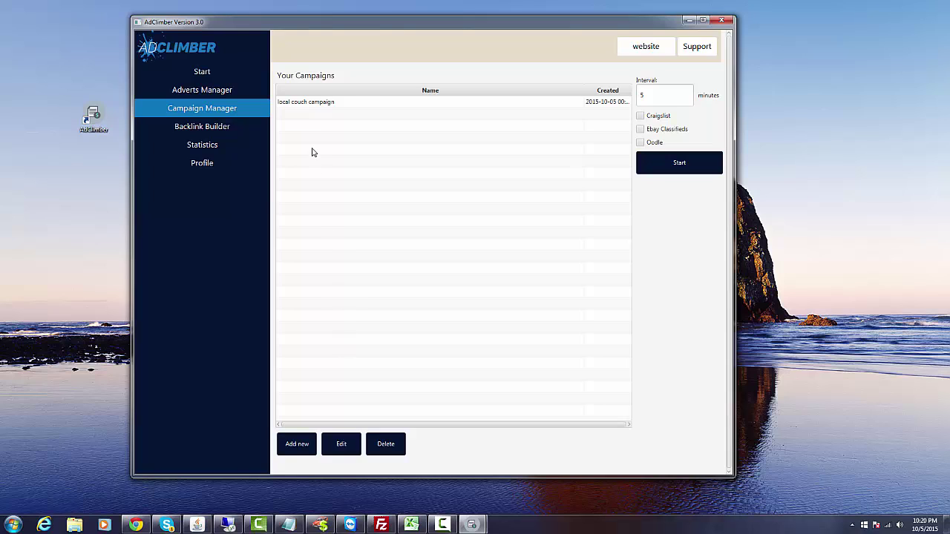
Post the local couch campaign to Craigslist only, leaving Ebay Classifieds unticked.
left_click(640, 118)
left_click(640, 131)
left_click(640, 117)
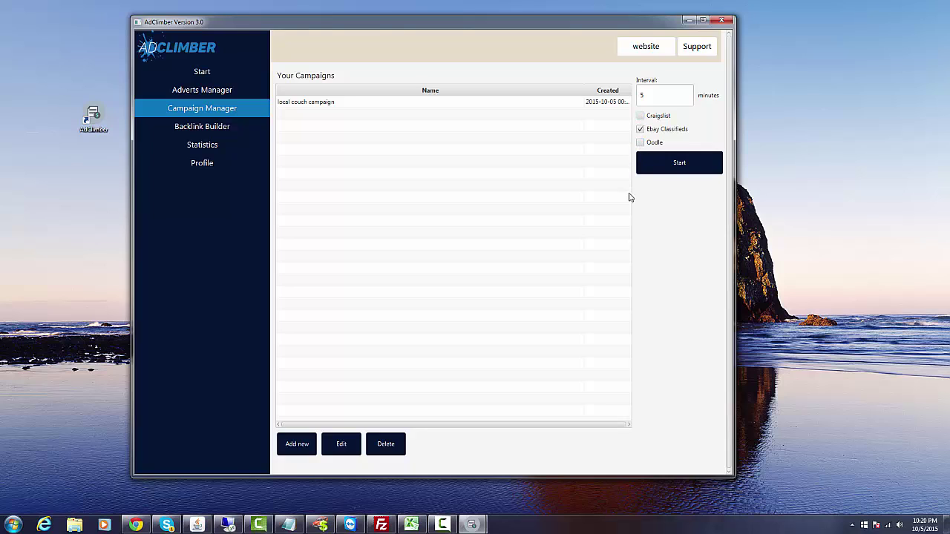
left_click(641, 131)
left_click(640, 117)
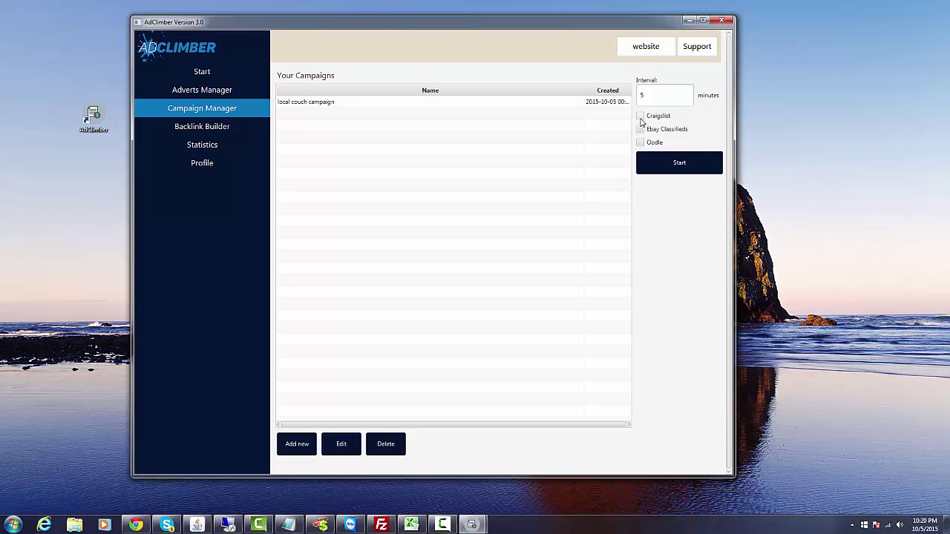
left_click(347, 105)
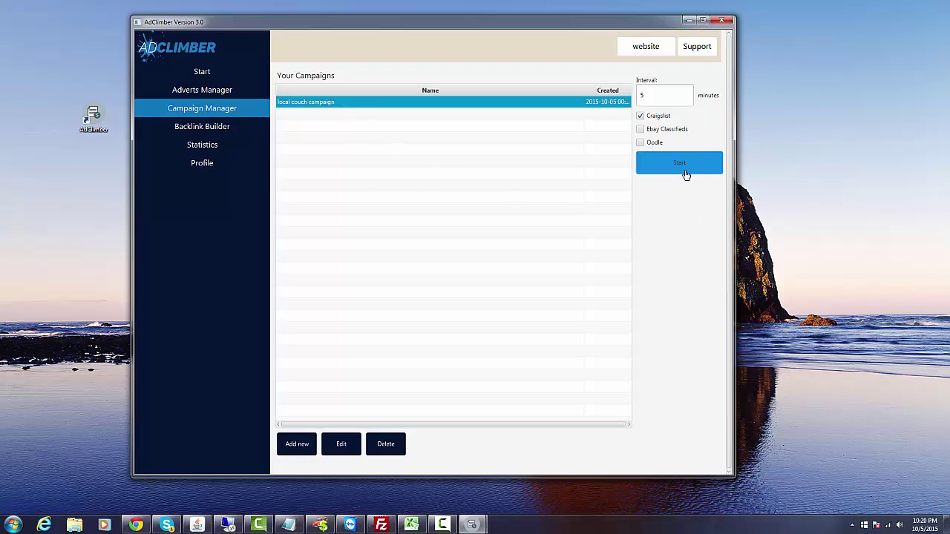
left_click(683, 165)
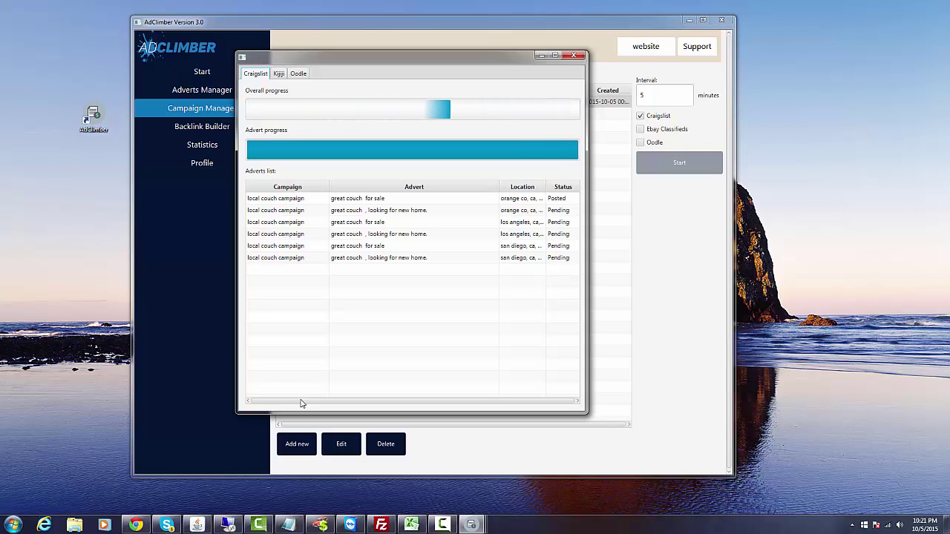
Filter the Craigslist account postings to active ones to confirm the couch ads, then close the browser.
left_click(136, 526)
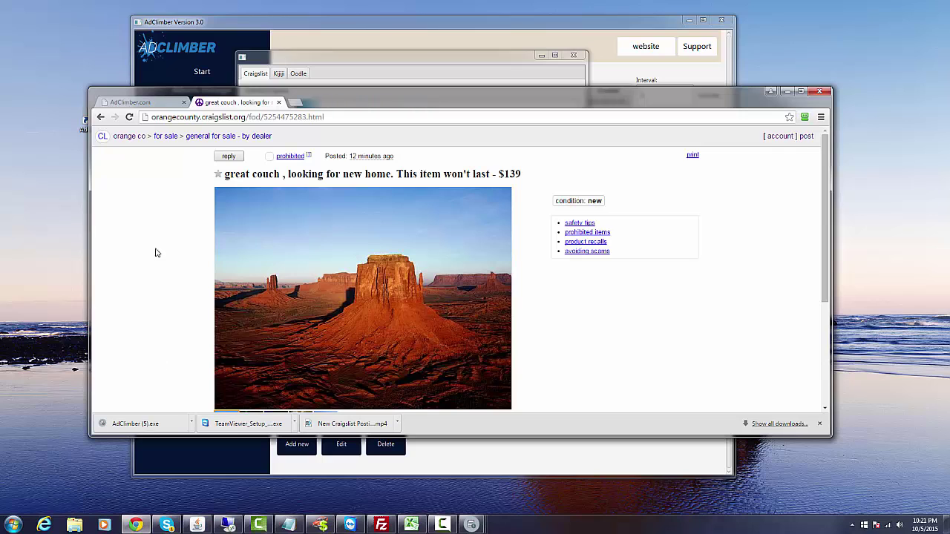
left_click(806, 137)
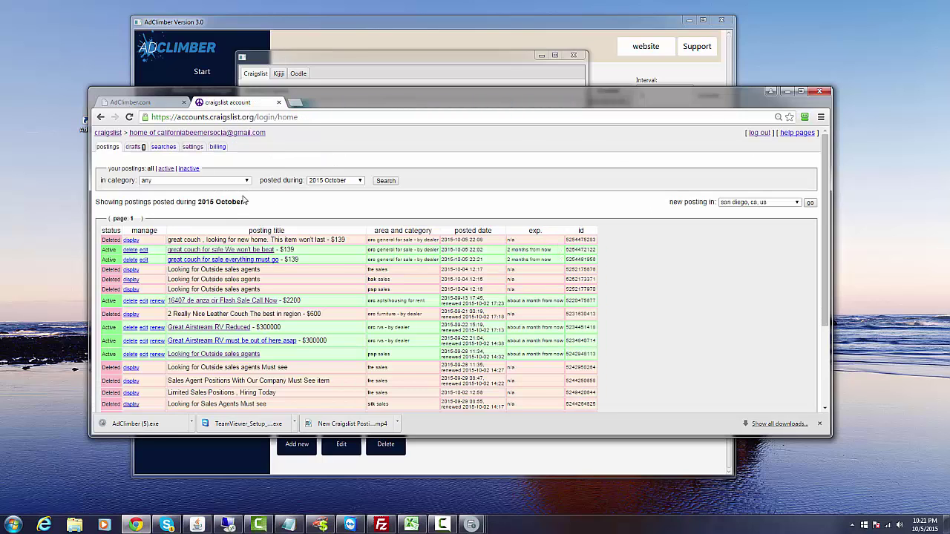
left_click(134, 148)
left_click(208, 260)
scroll(443, 250, "down", 1)
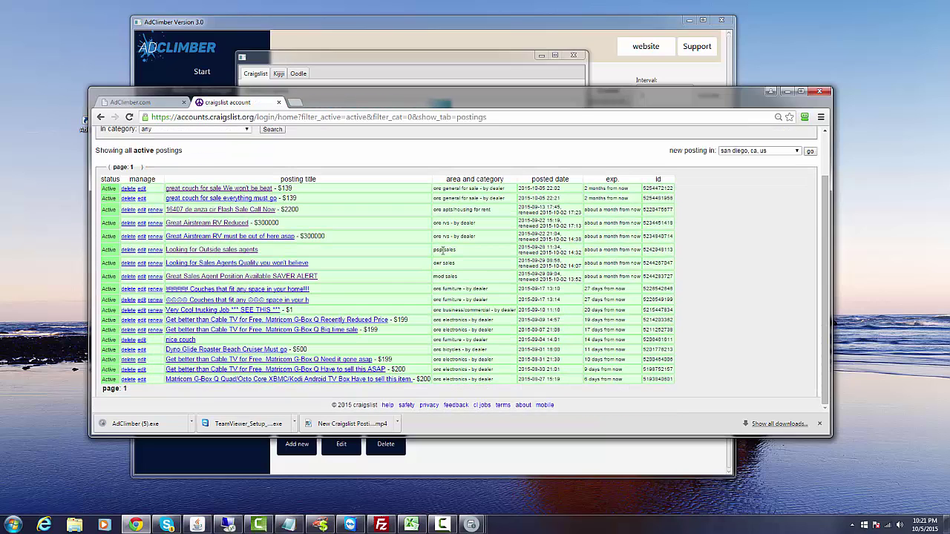
scroll(443, 251, "up", 1)
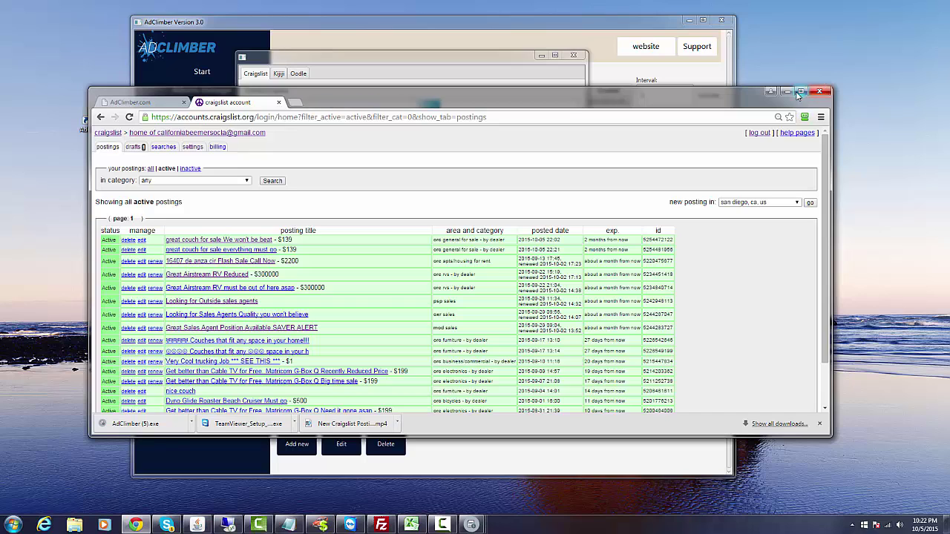
left_click(820, 91)
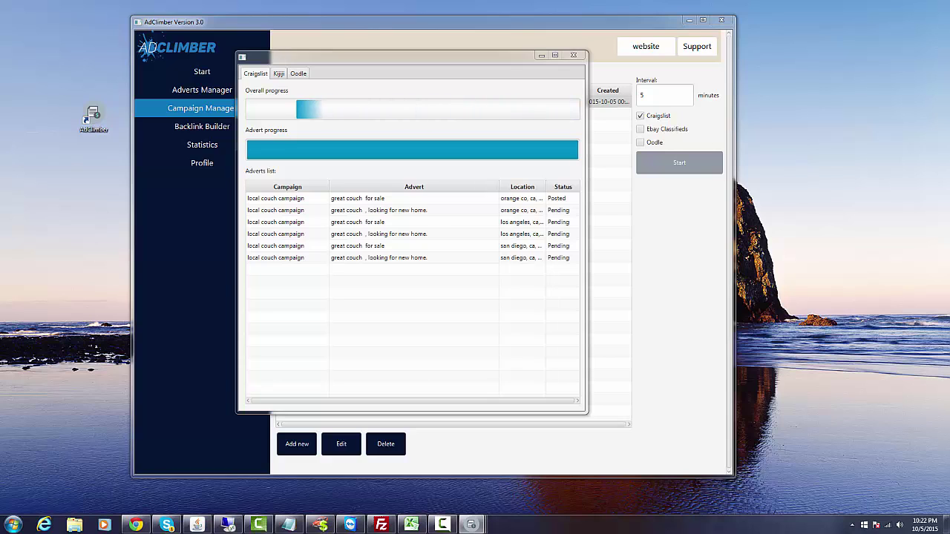
Open AdClimber's Send Support Ticket form from the top-right Support button.
left_click(696, 49)
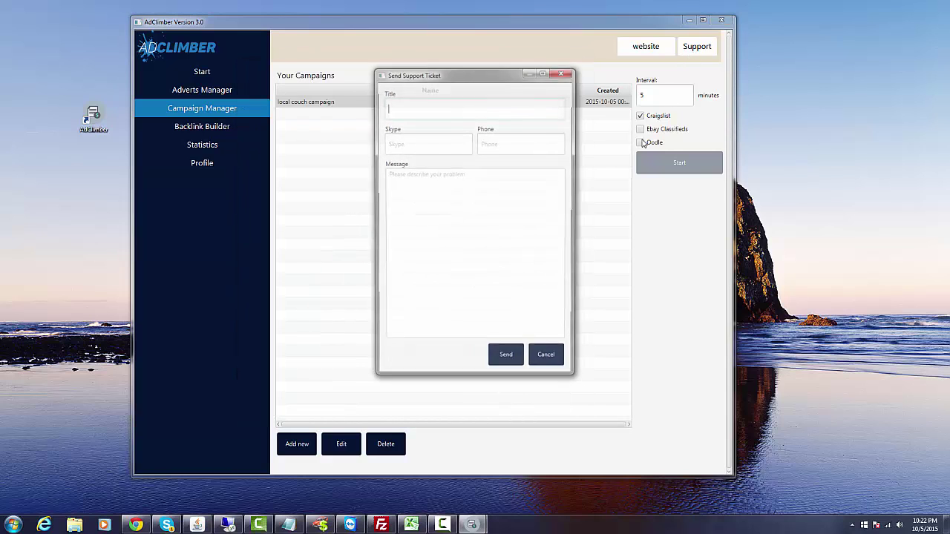